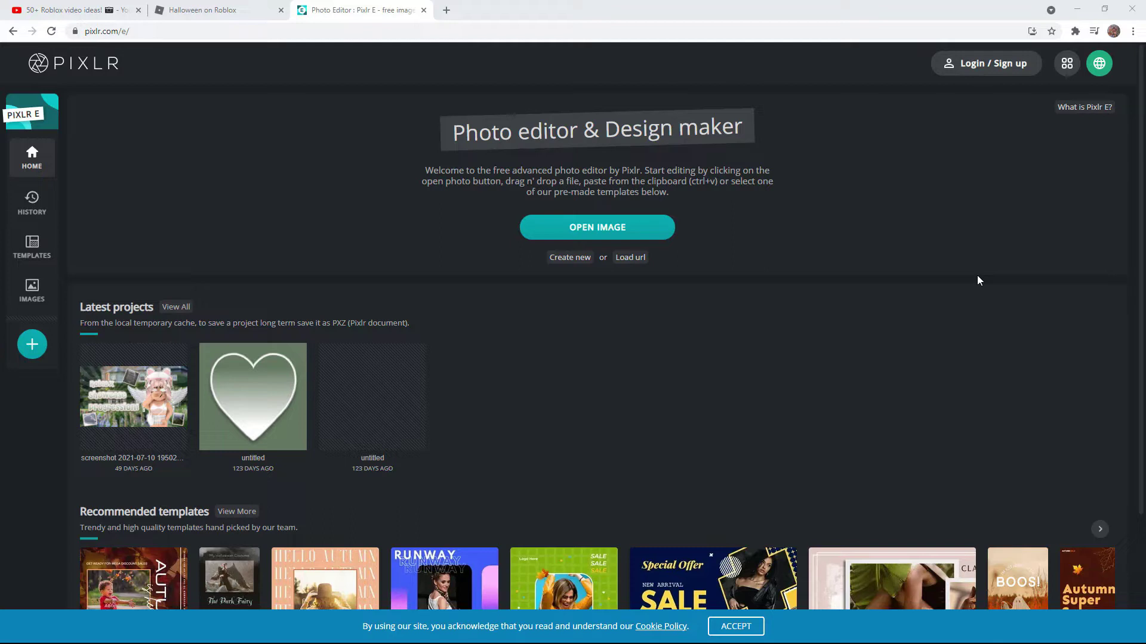
Step: Open the recent Roblox showcase thumbnail project from the latest projects to view it
scroll(801, 267, "down", 3)
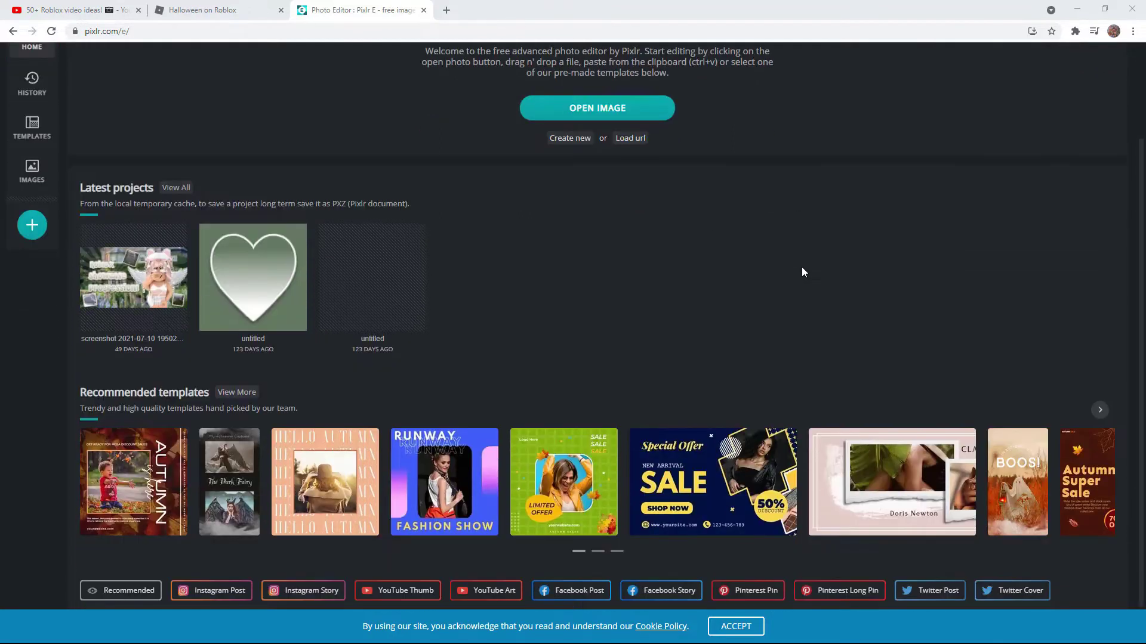
scroll(801, 266, "up", 3)
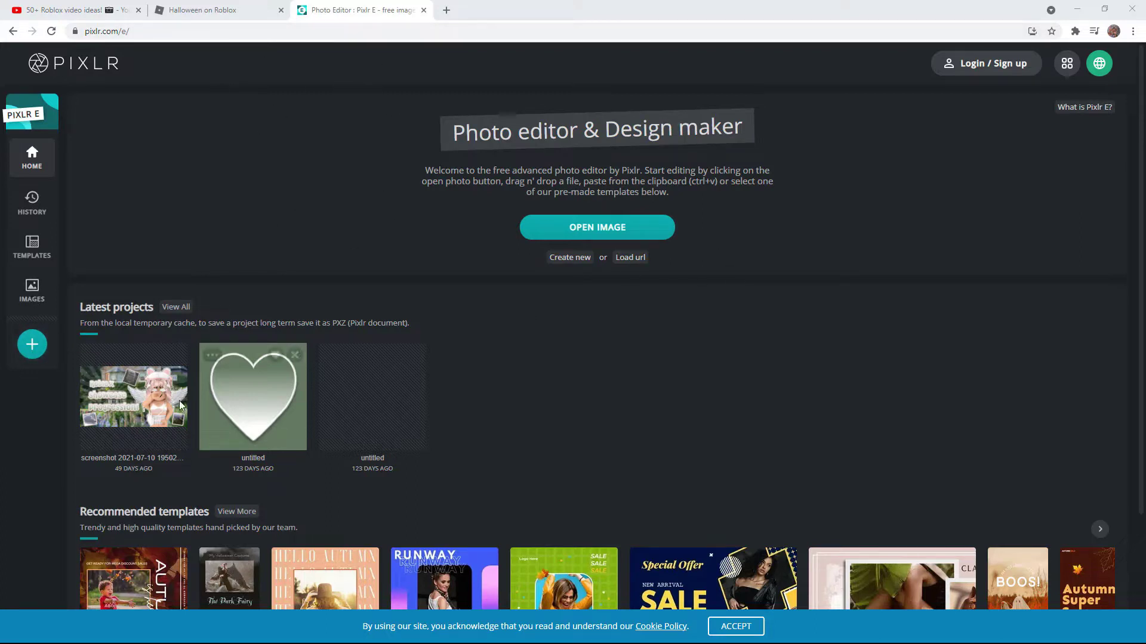
left_click(134, 396)
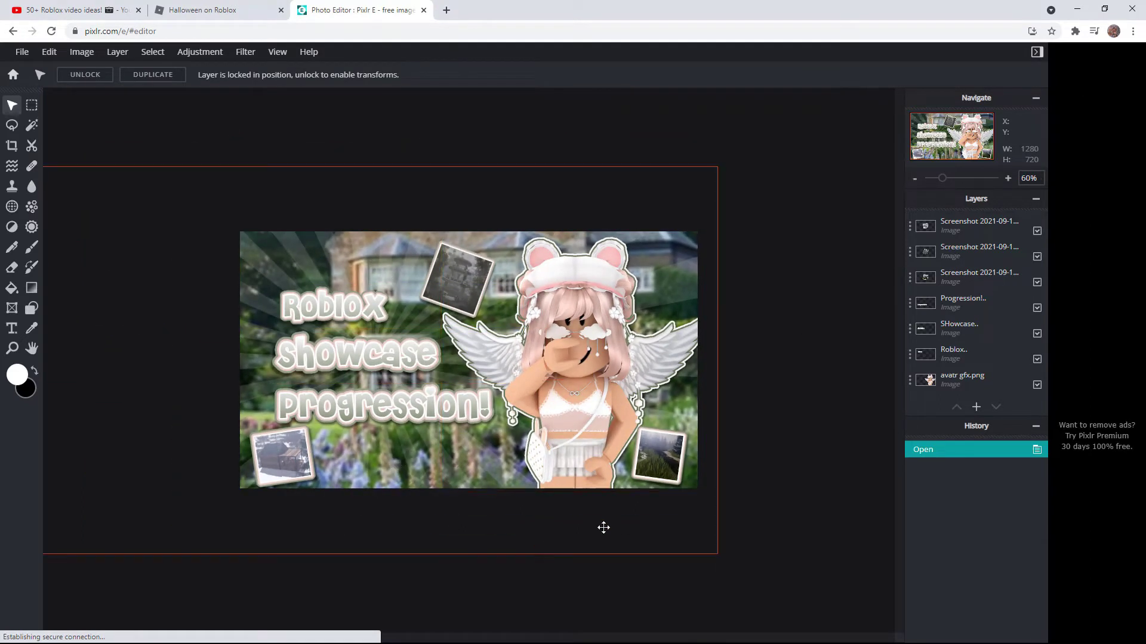
Step: Switch to Pinterest in a new browser tab and dismiss its notification request
left_click(447, 11)
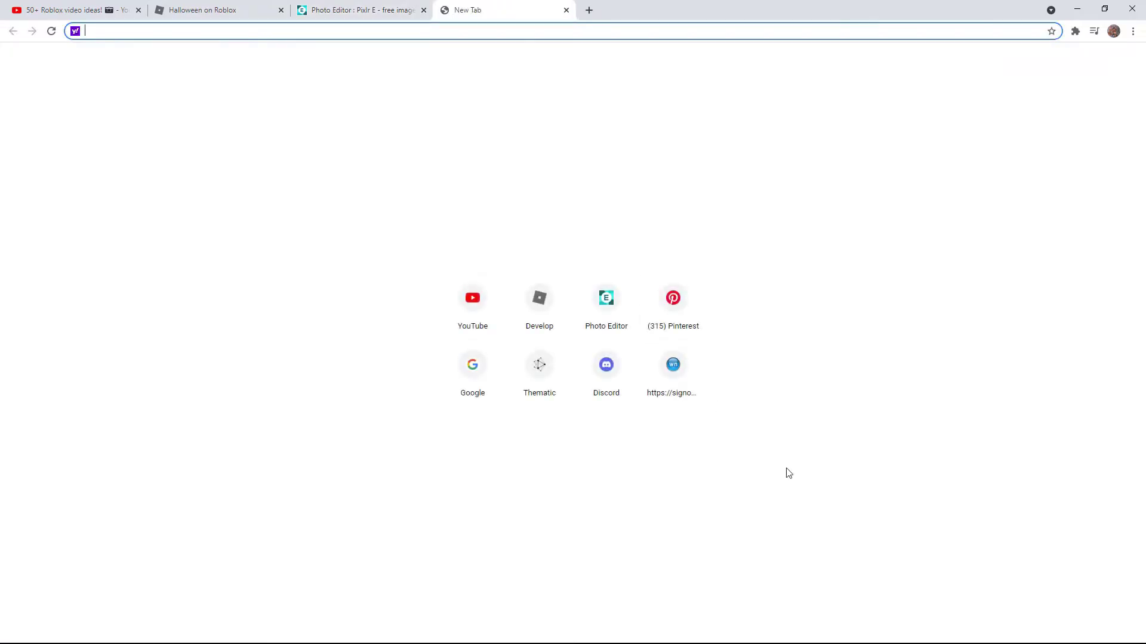
left_click(687, 315)
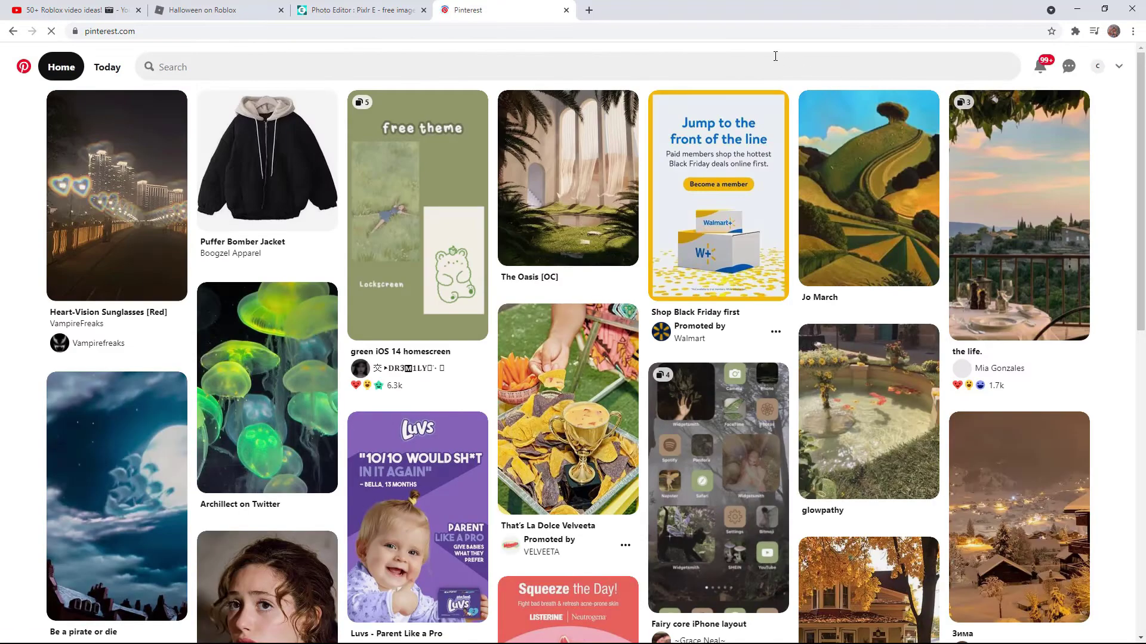
left_click(775, 54)
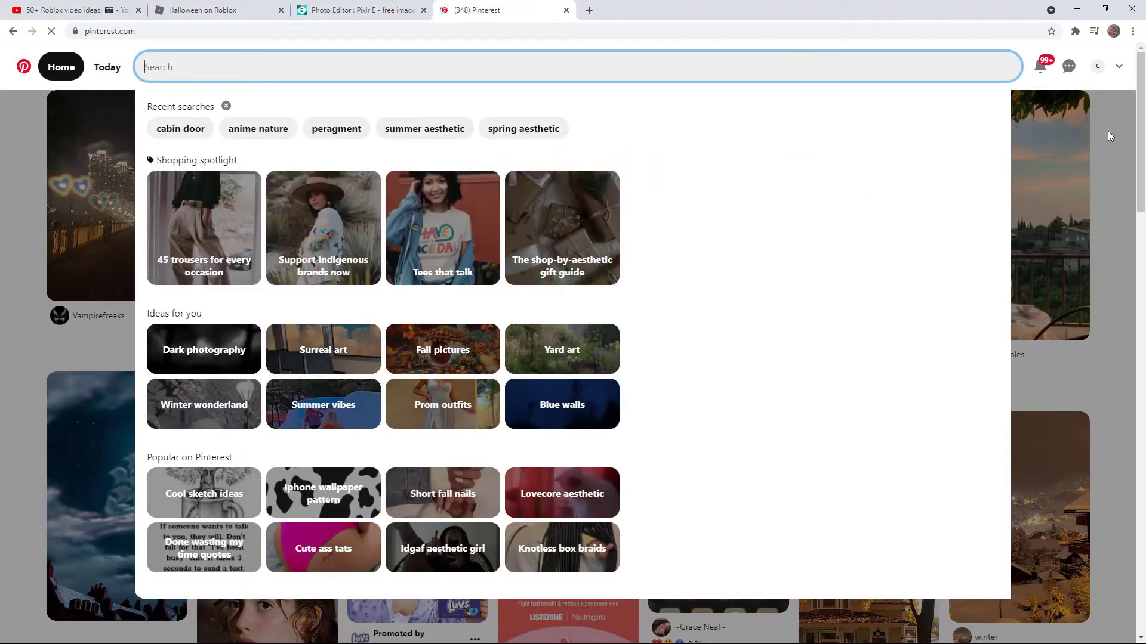
scroll(941, 341, "down", 1)
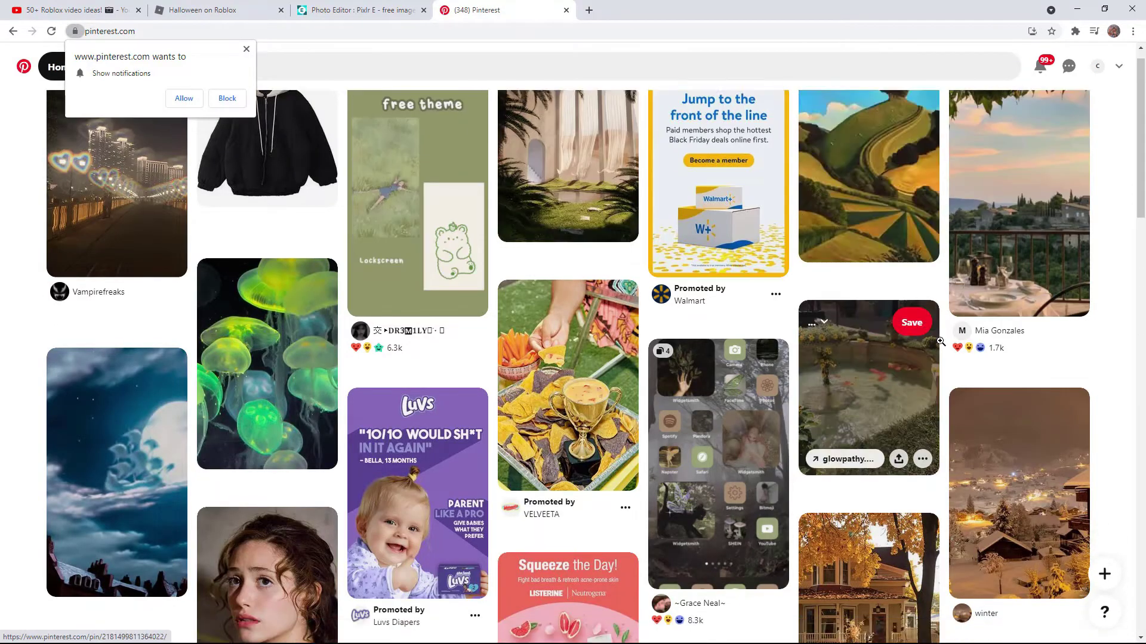
scroll(940, 341, "down", 5)
scroll(940, 341, "up", 6)
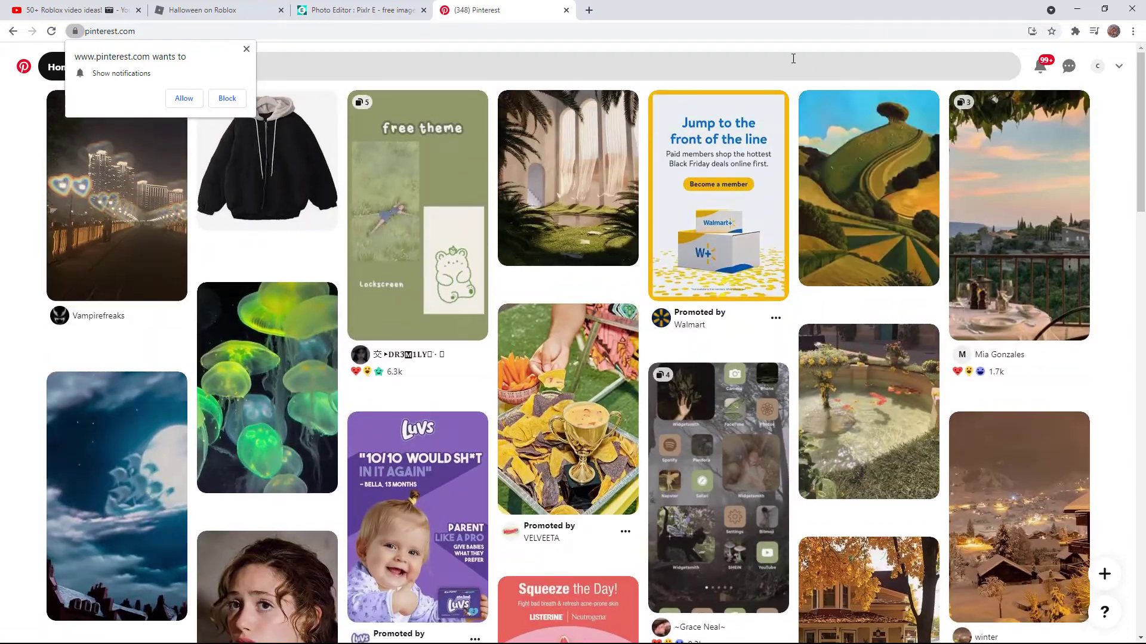
left_click(793, 58)
left_click(245, 48)
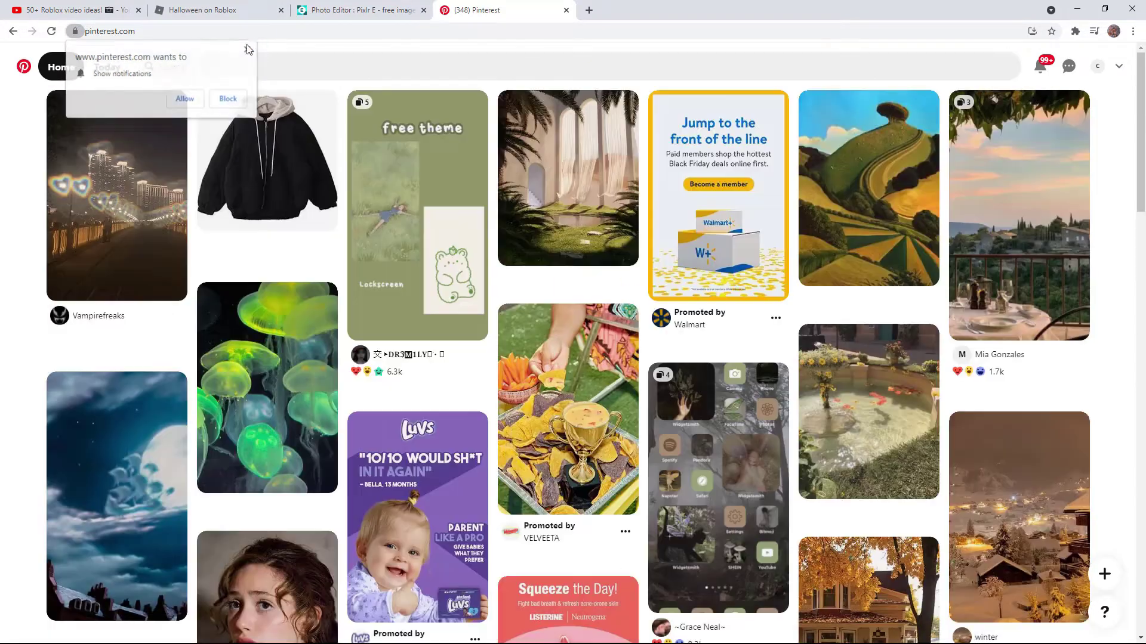
Step: Search Pinterest for "aesthetic cottage core backround"
left_click(283, 63)
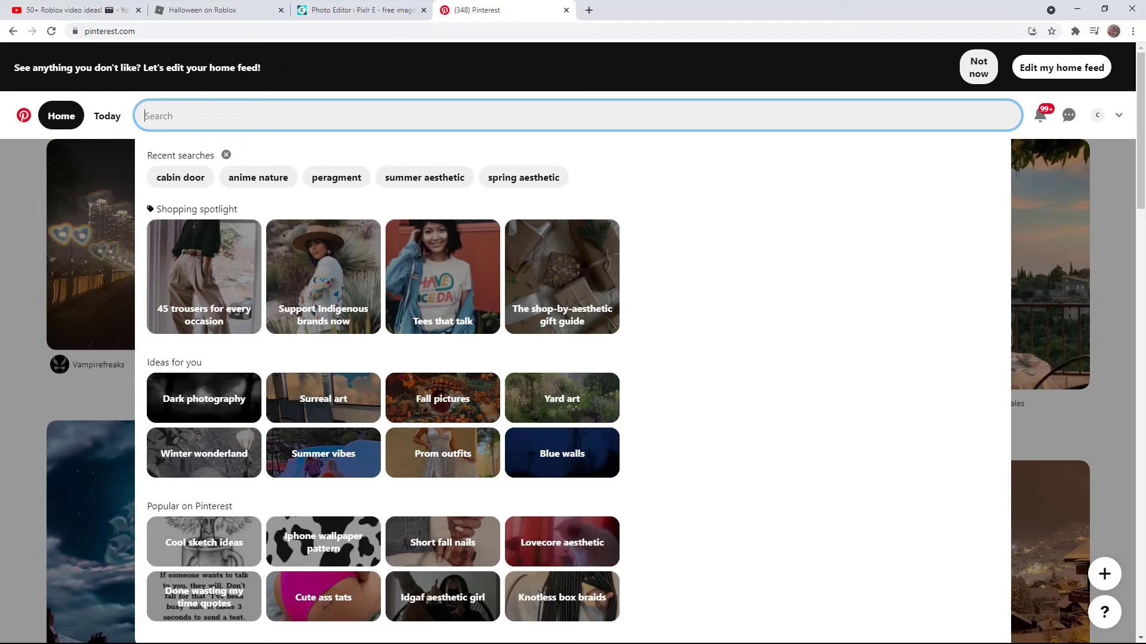
type("ae")
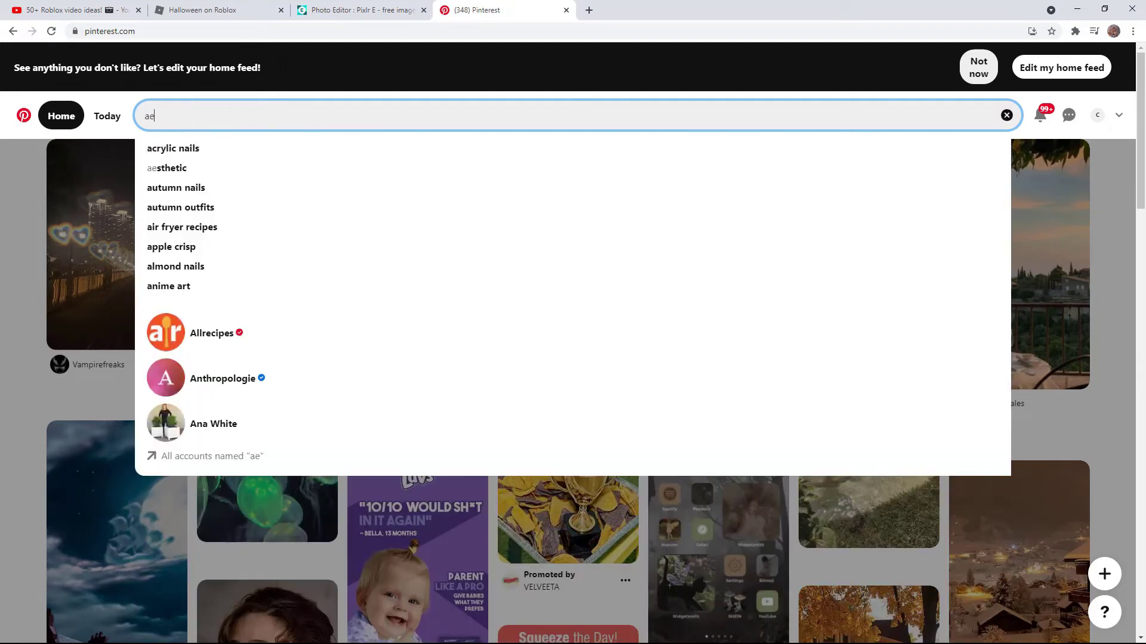
type("sthetic cota")
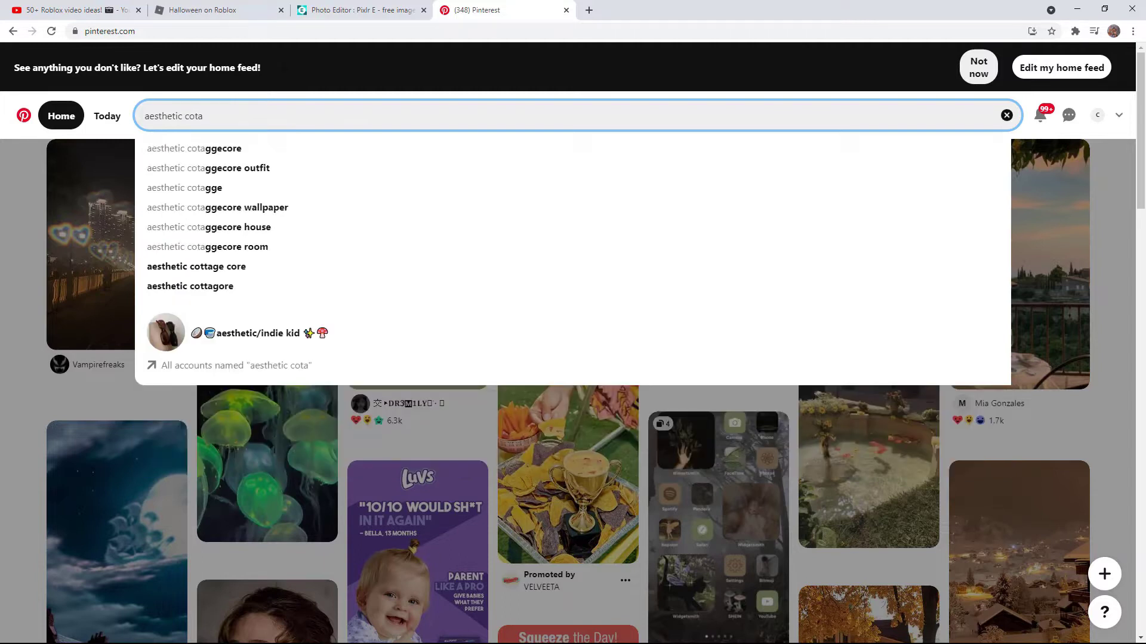
key("BackSpace")
type("tage")
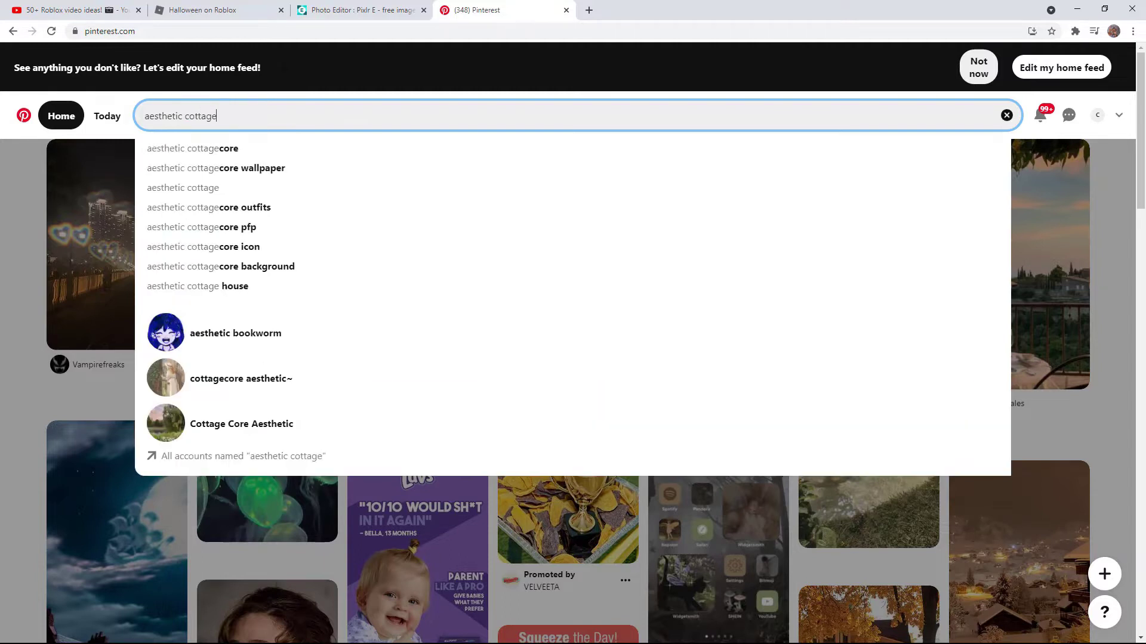
type("vore backround")
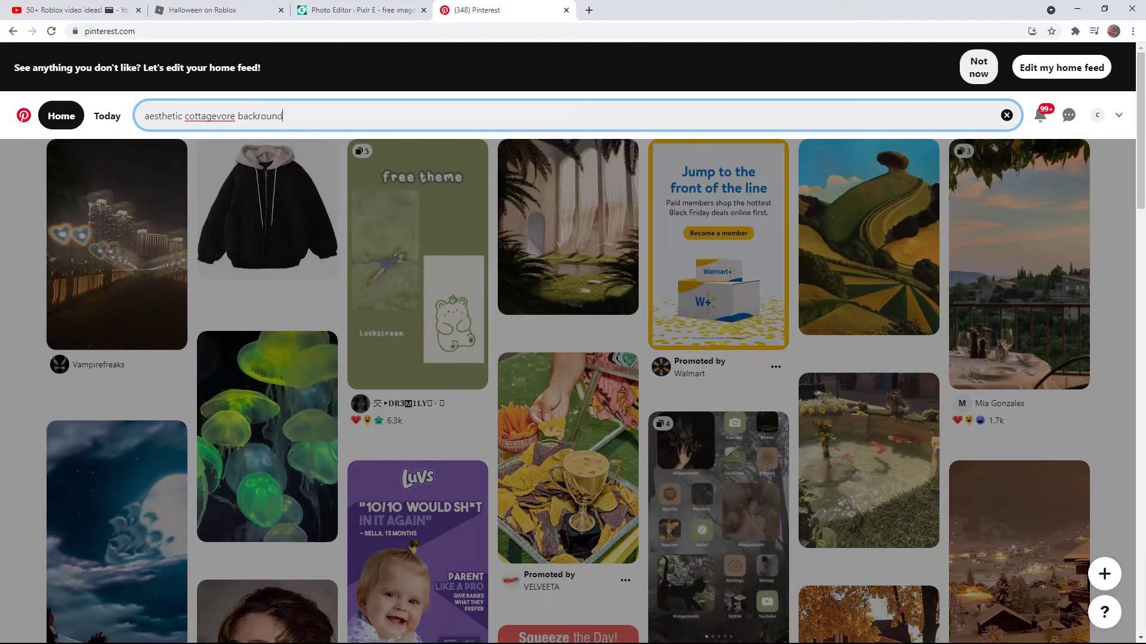
right_click(229, 117)
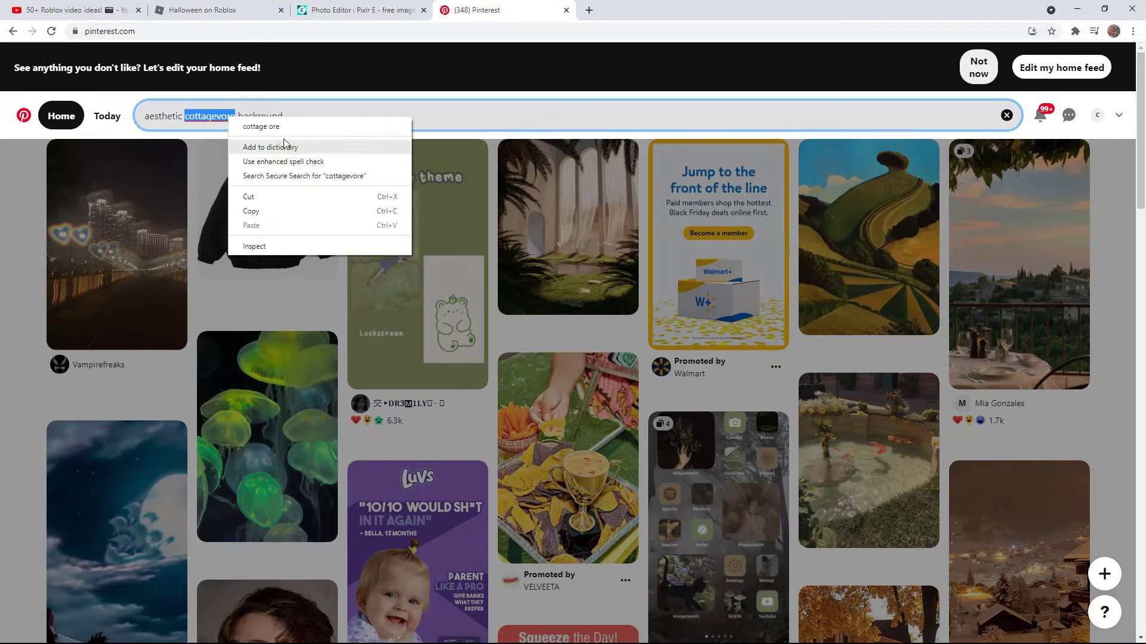
left_click(261, 127)
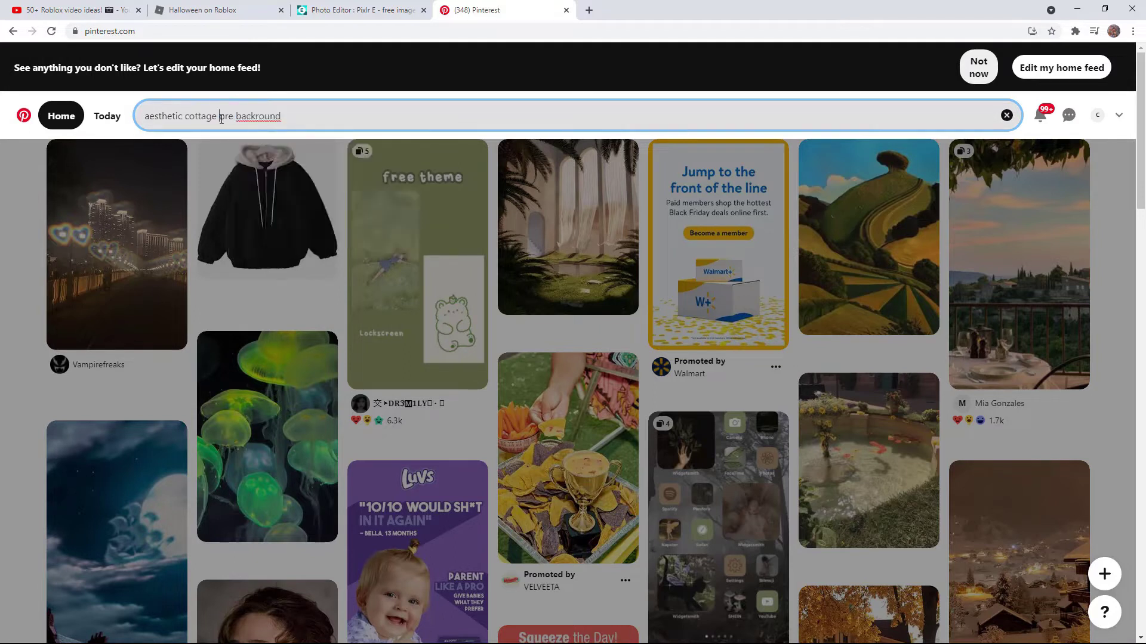
left_click(221, 117)
type("co")
key("Return")
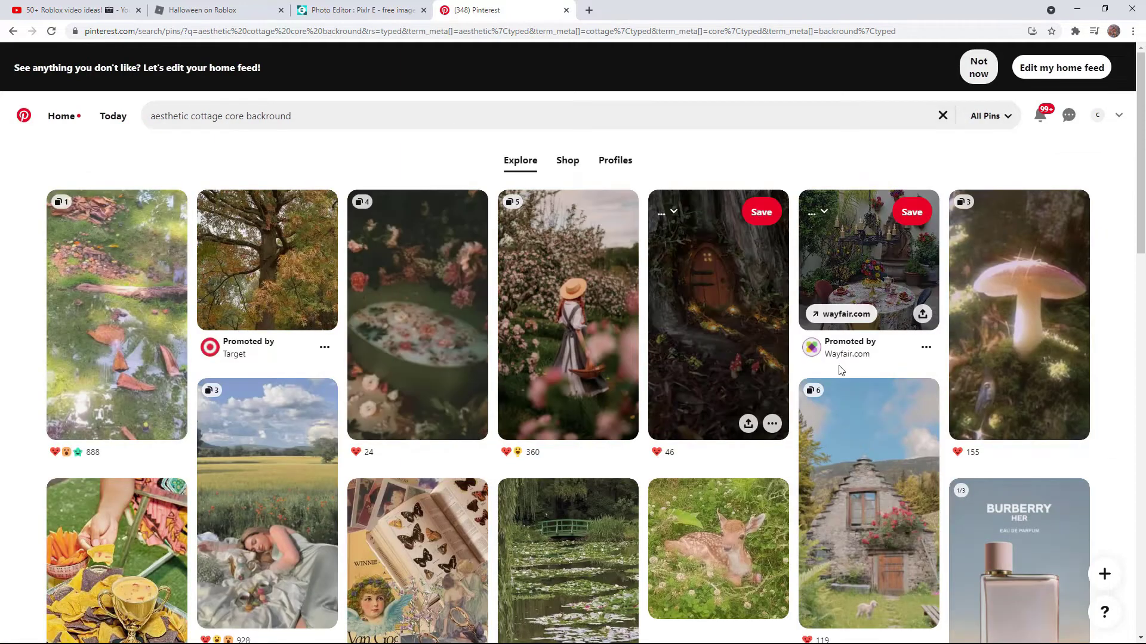
Step: Open the tumblr.com lily pond pin from the results and save its image to the computer as kahhot.jpg
scroll(398, 351, "down", 5)
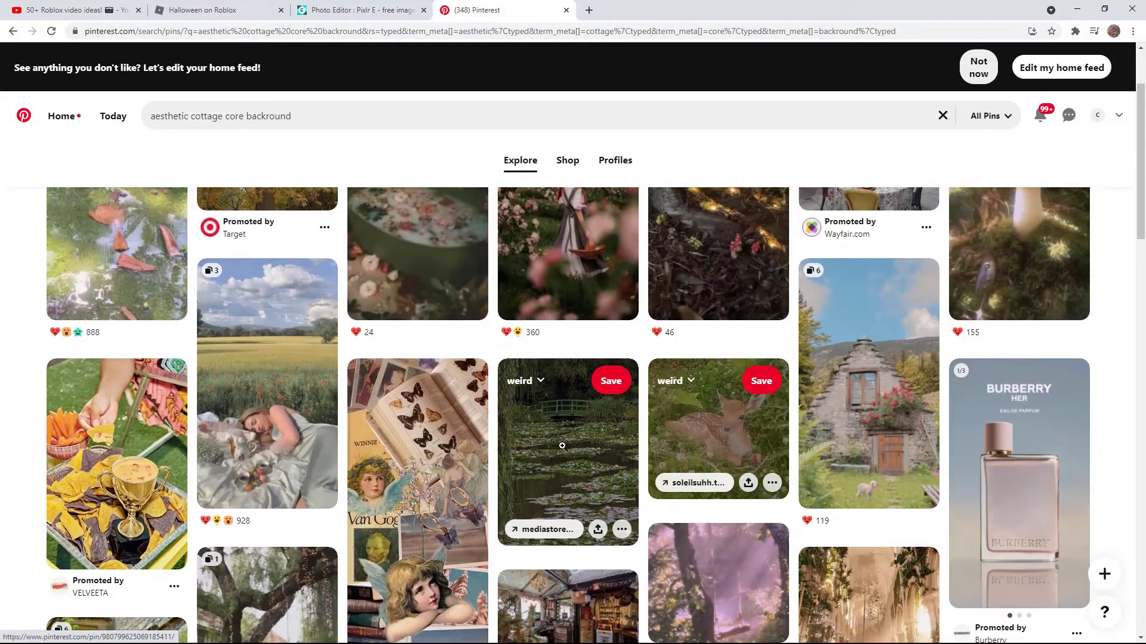
scroll(675, 434, "down", 5)
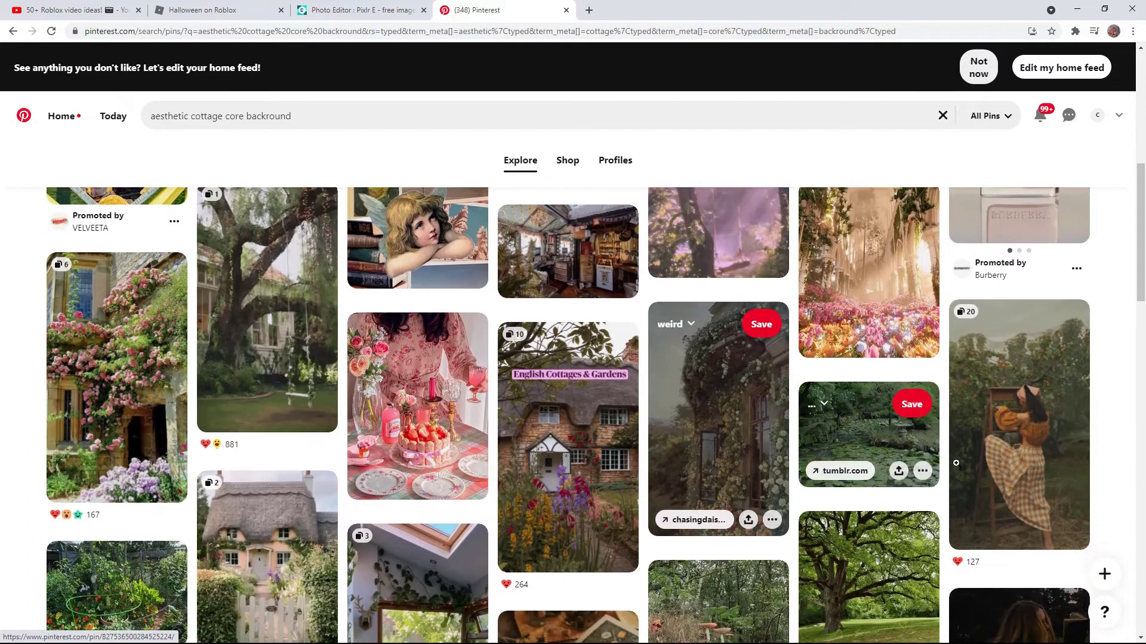
left_click(872, 326)
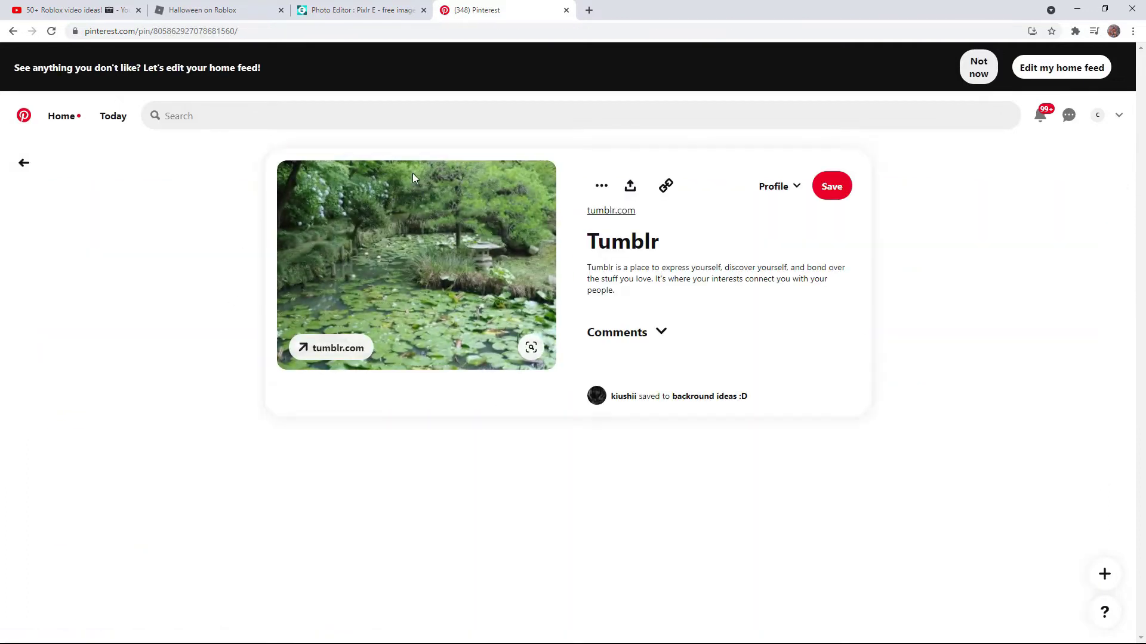
right_click(439, 231)
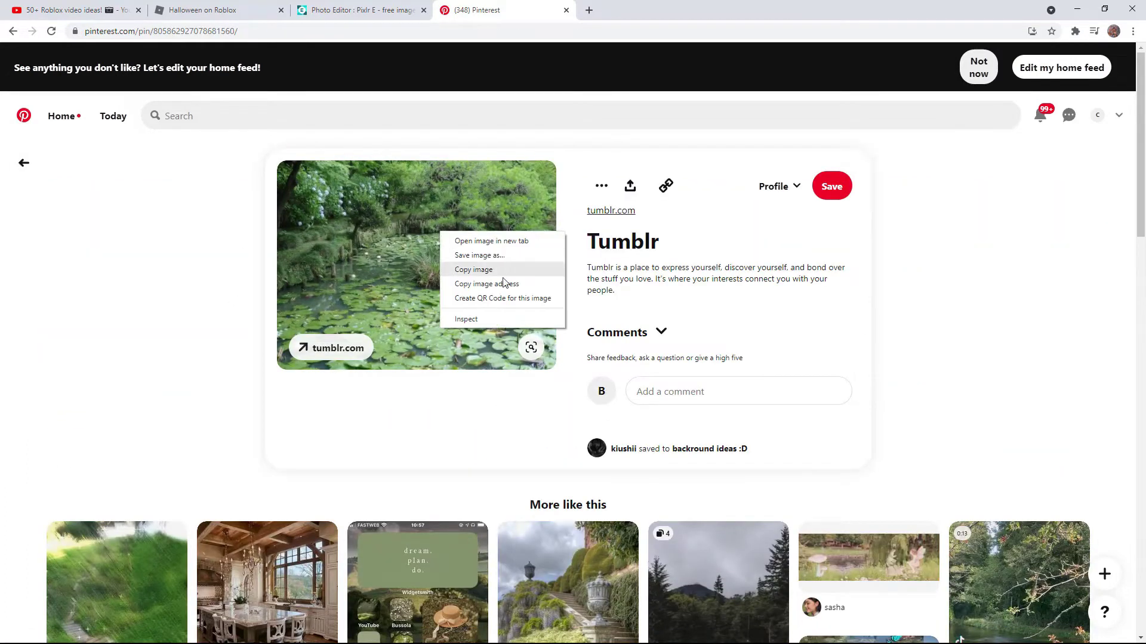
left_click(492, 260)
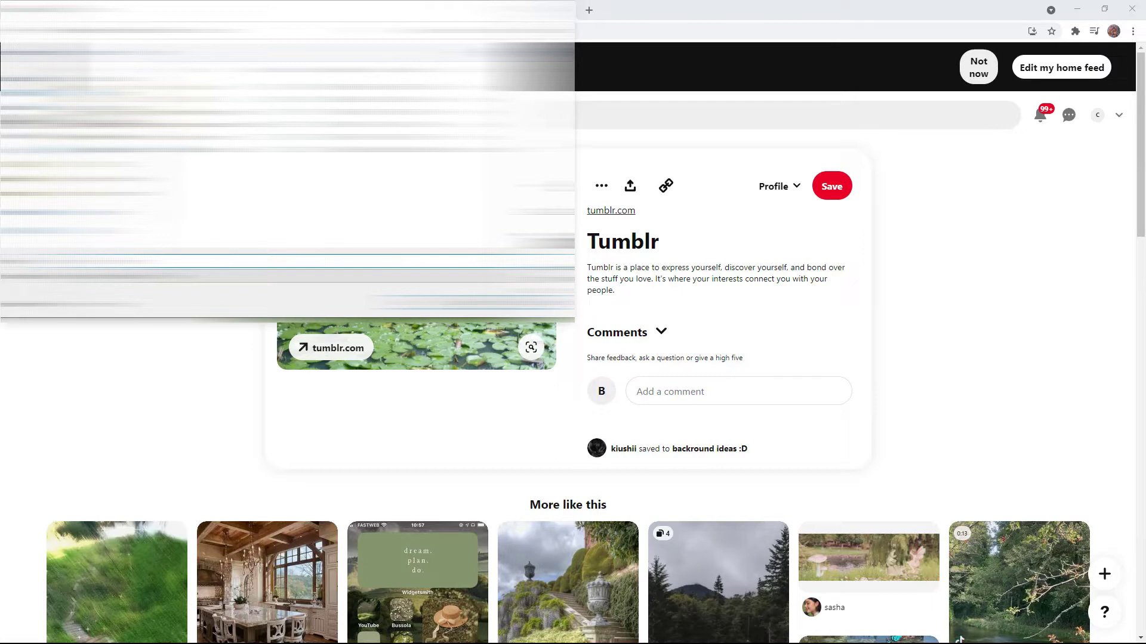
key("Return")
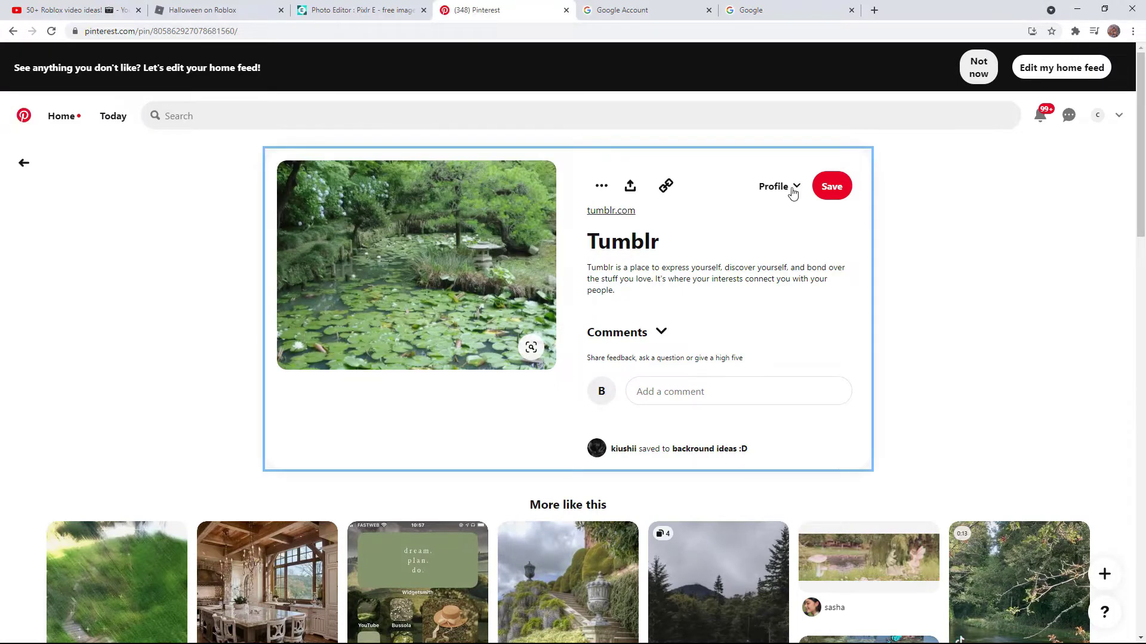
Step: Switch to the Google tab and run an image search for "thumbnail template"
left_click(770, 11)
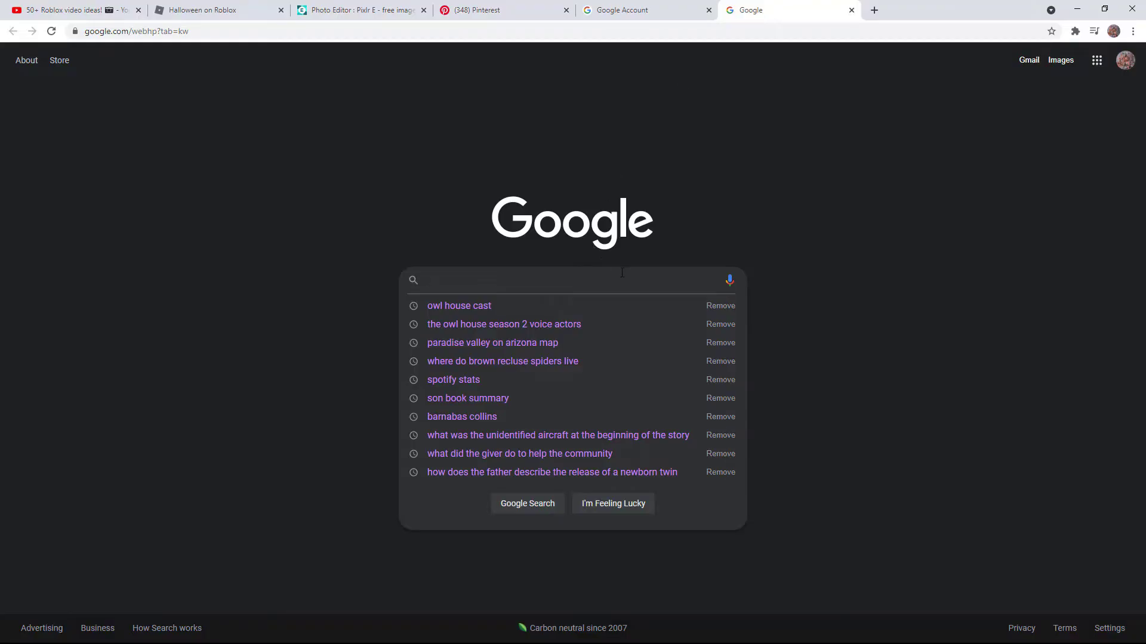
type("thu")
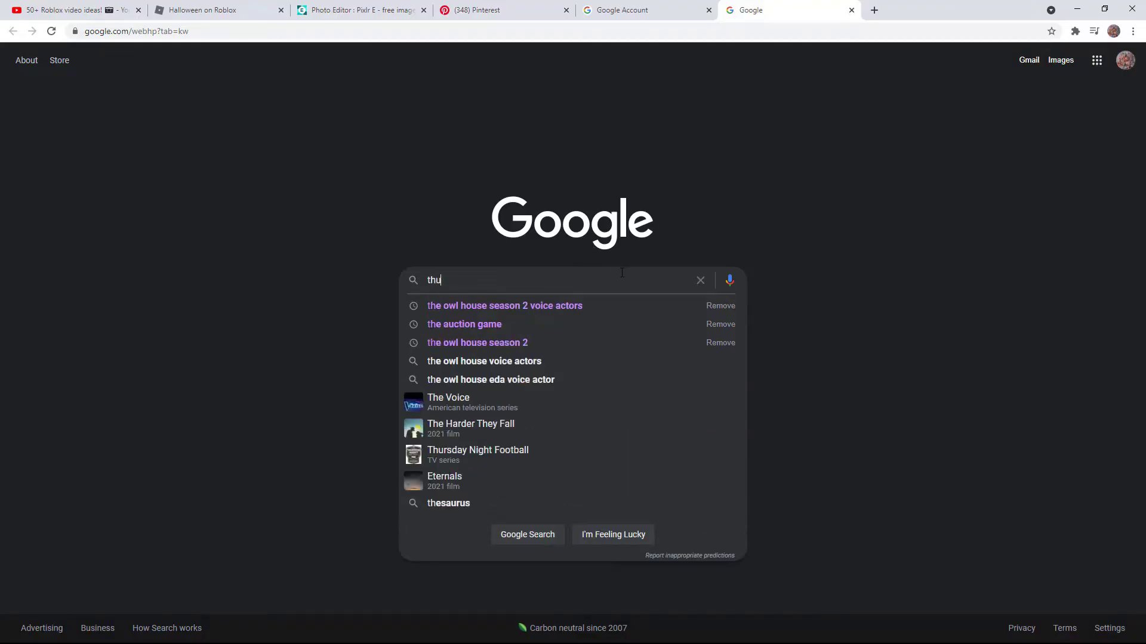
type("mbnail template")
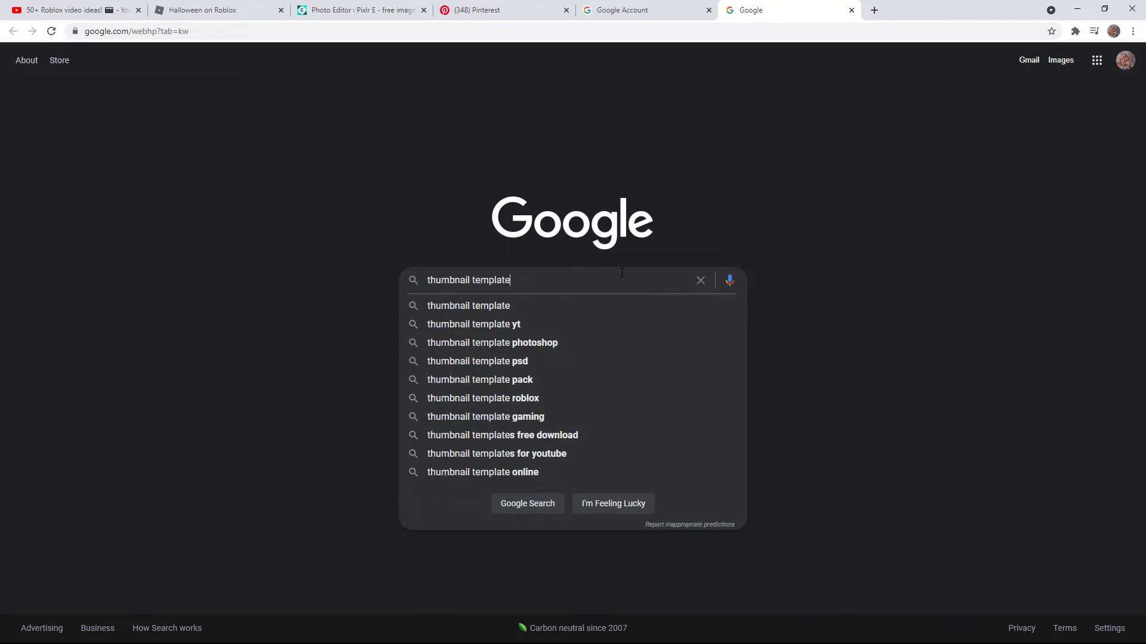
key("Return")
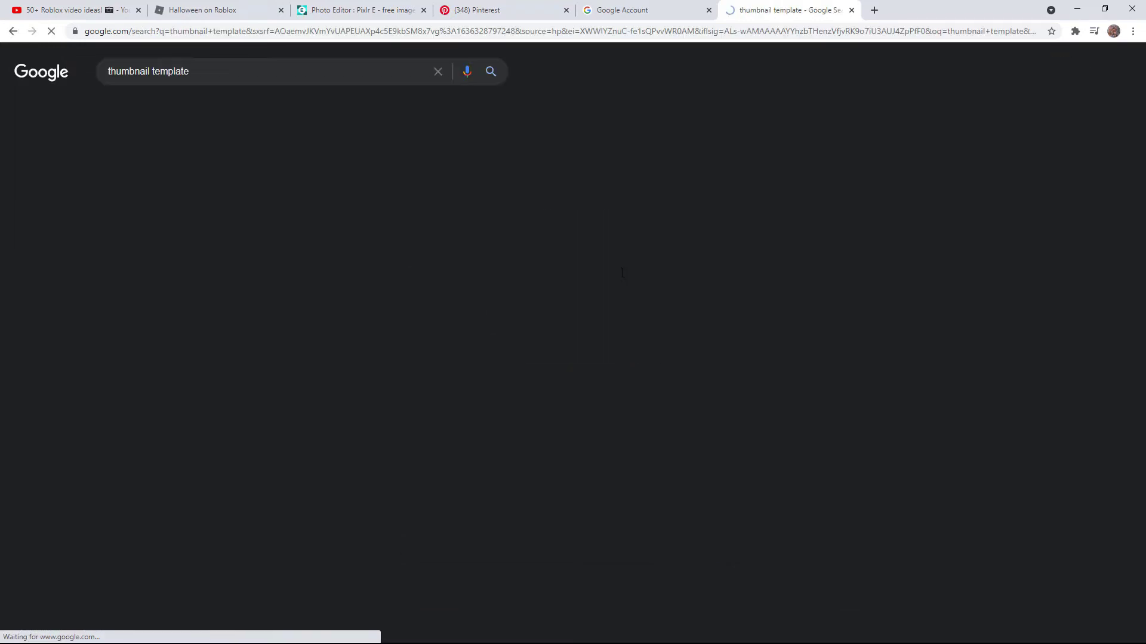
left_click(170, 108)
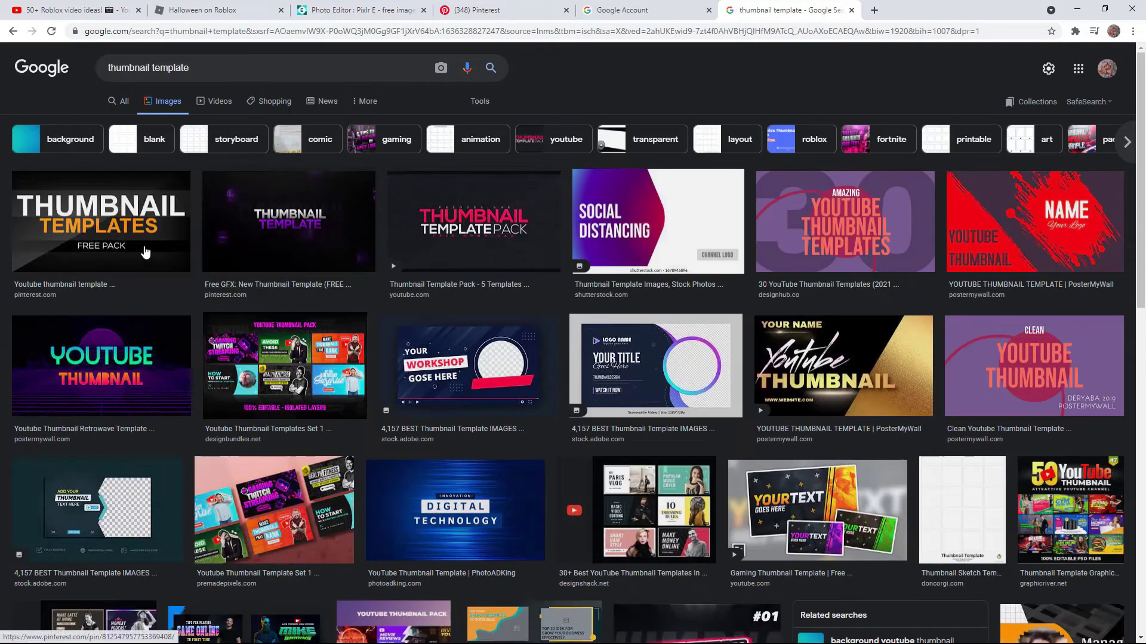
Step: Open the 1280 × 720 "Thumbnail Templates Free Pack" image result and save the image to the computer
left_click(143, 248)
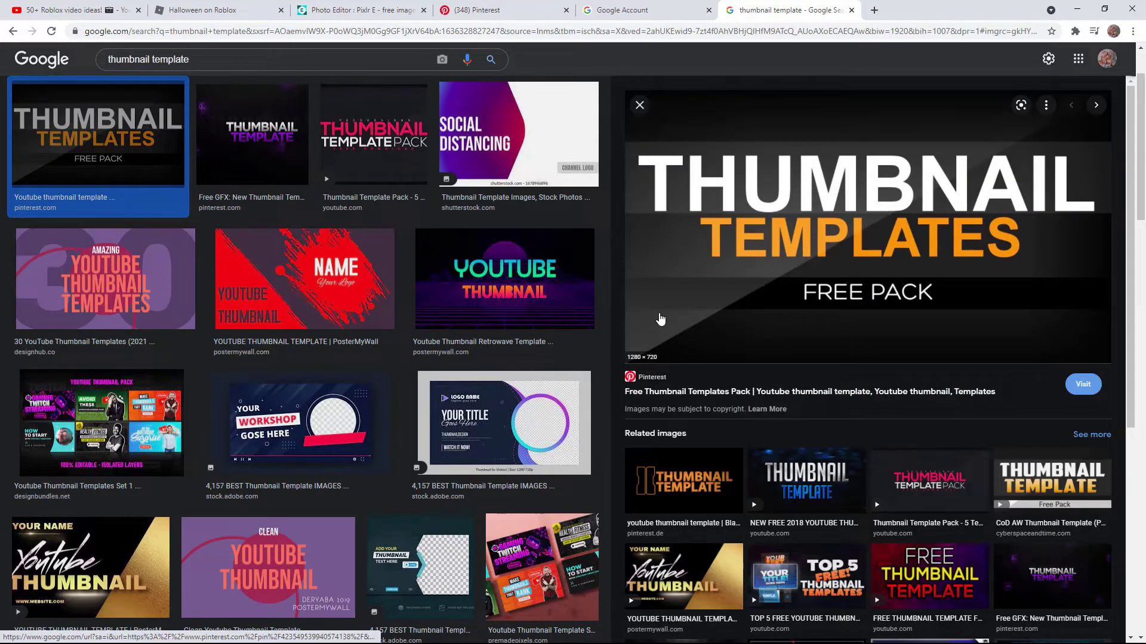
right_click(849, 279)
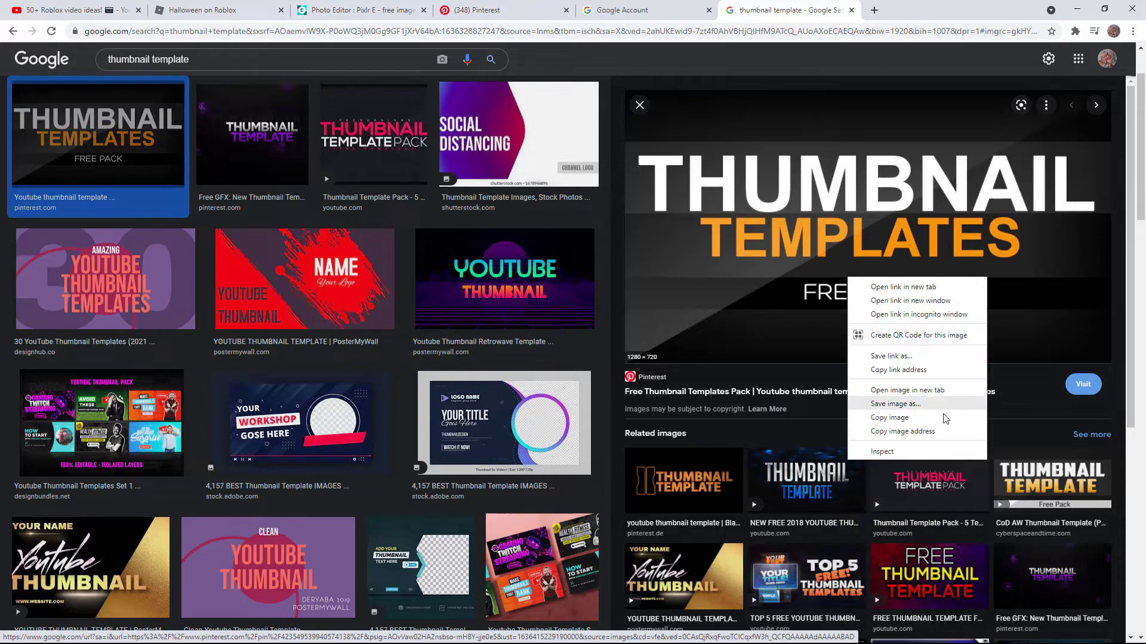
left_click(916, 406)
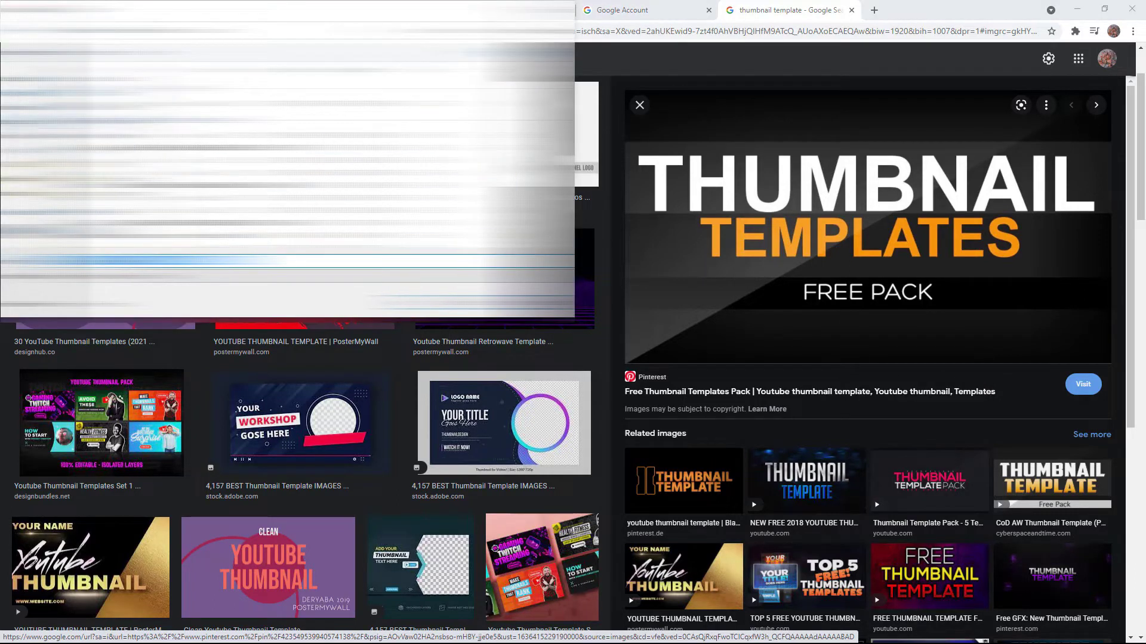
key("Return")
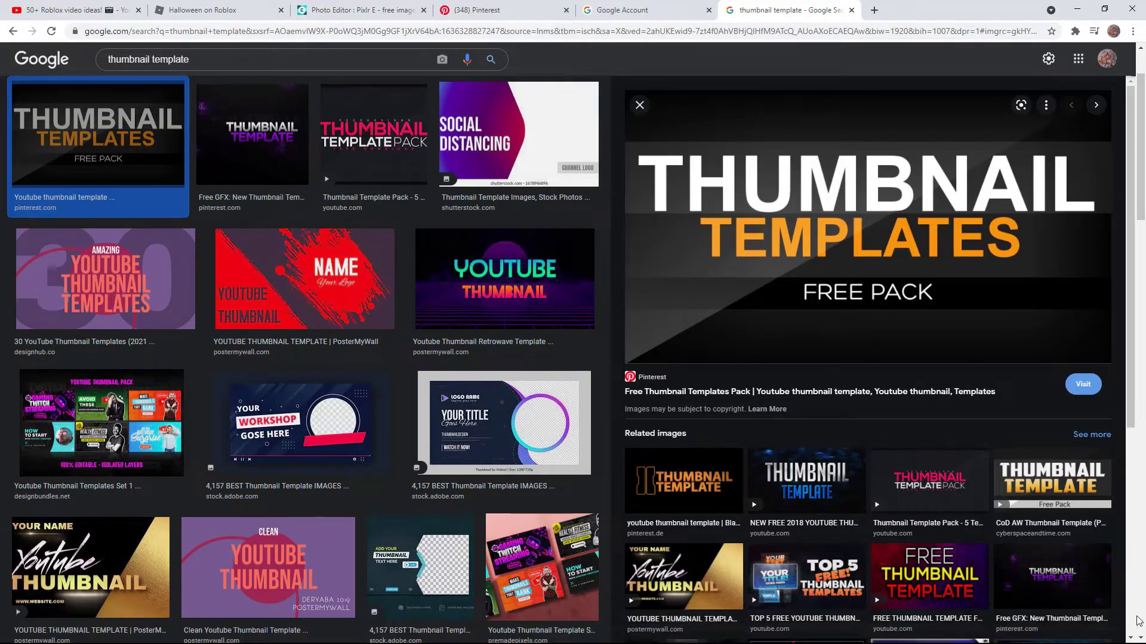
Step: Switch back to Pixlr E and open the saved template image c51acb076d510820c29ac3b7021f7276.jpg as a new document
left_click(337, 4)
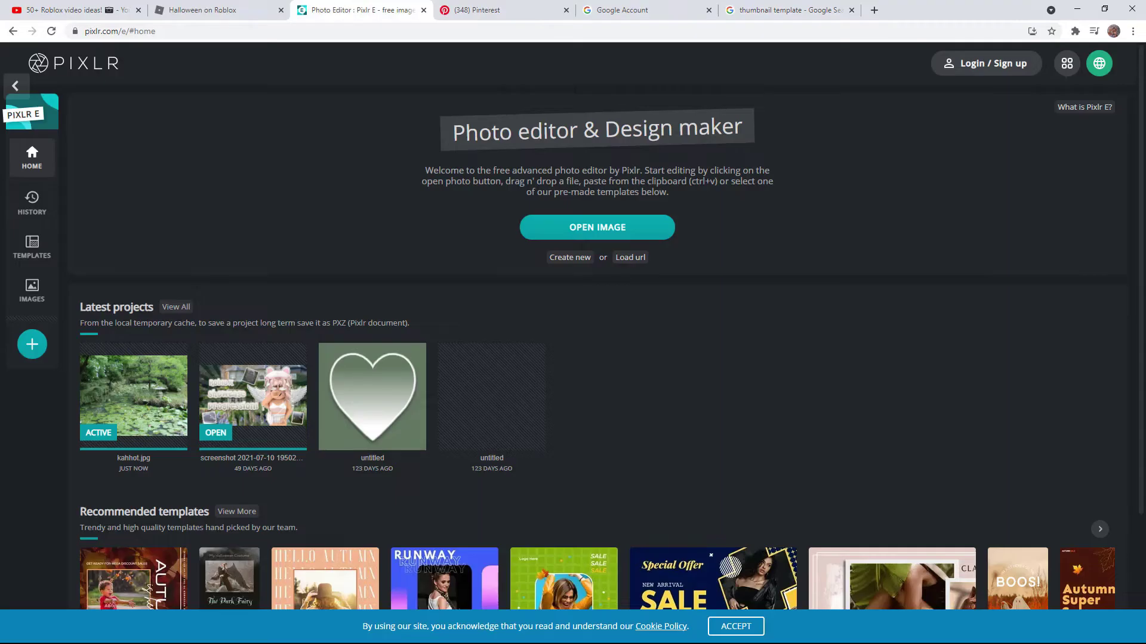
left_click(33, 345)
key("Return")
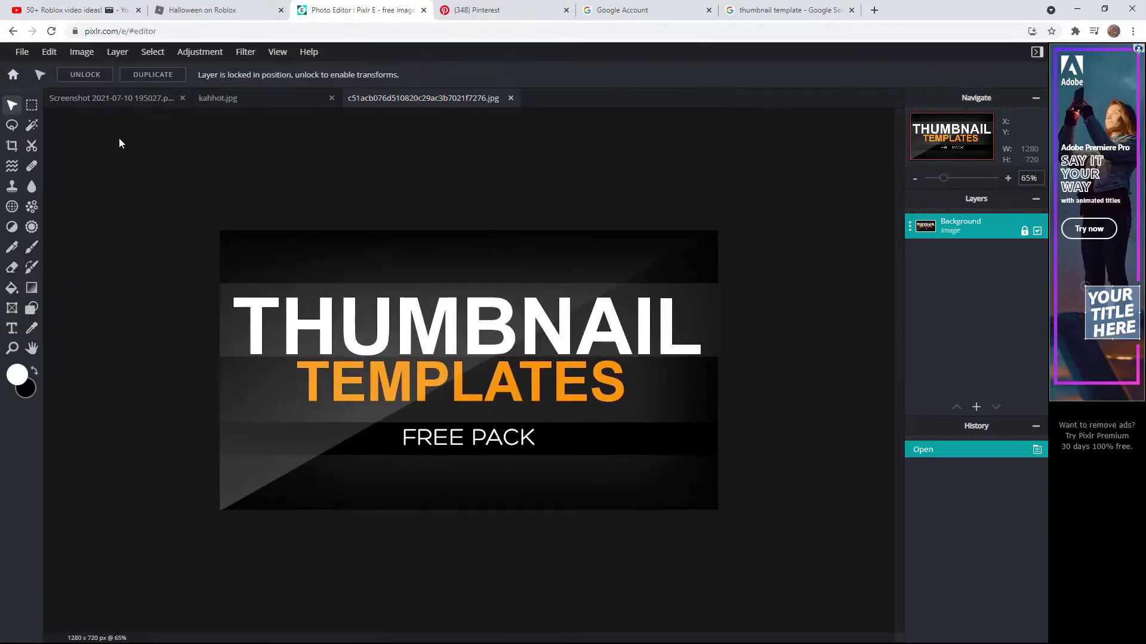
Step: Add the kahhot.jpg pond image as a layer over the template and scale it to cover the whole canvas
left_click(119, 62)
left_click(157, 105)
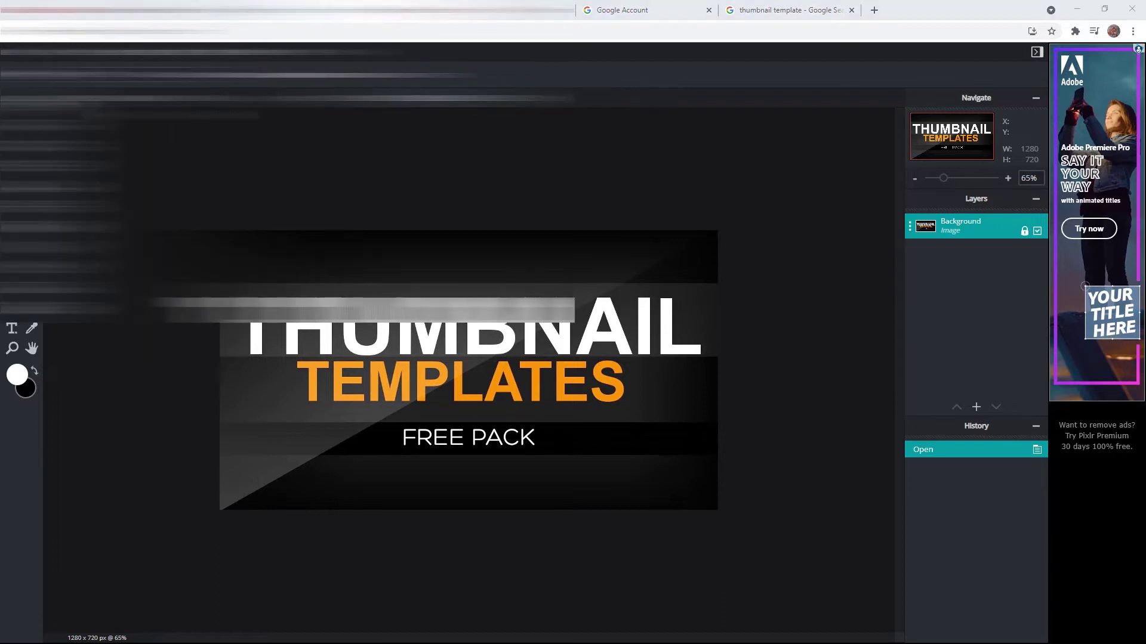
left_click(286, 117)
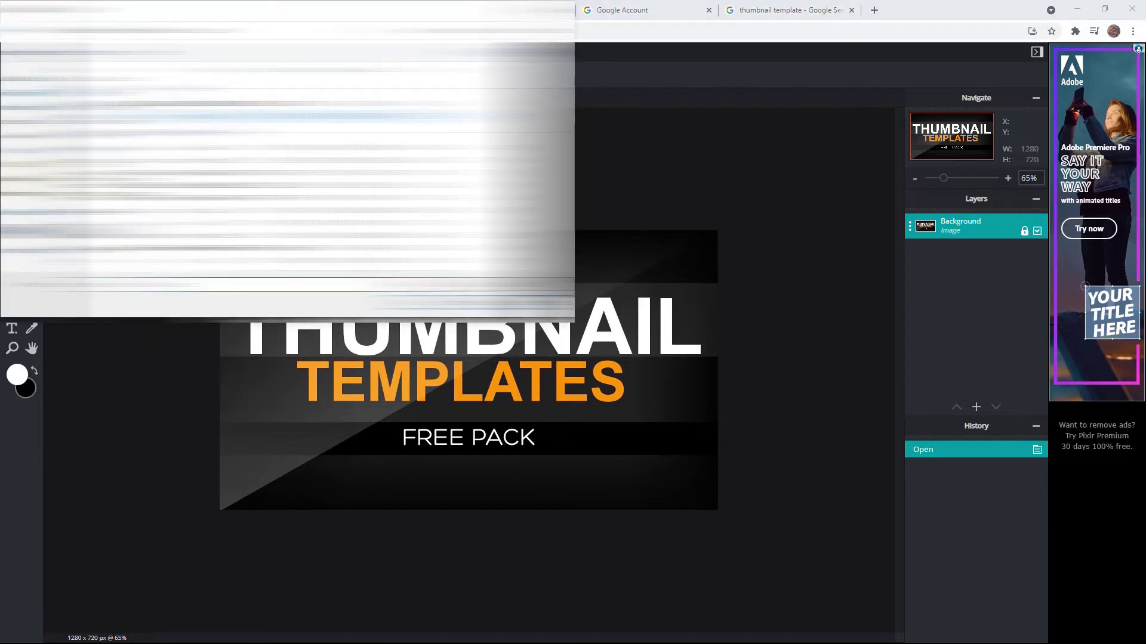
left_click_drag(574, 291, 717, 182)
left_click_drag(697, 287, 647, 334)
left_click_drag(668, 231, 719, 195)
left_click_drag(584, 540, 586, 559)
left_click(751, 466)
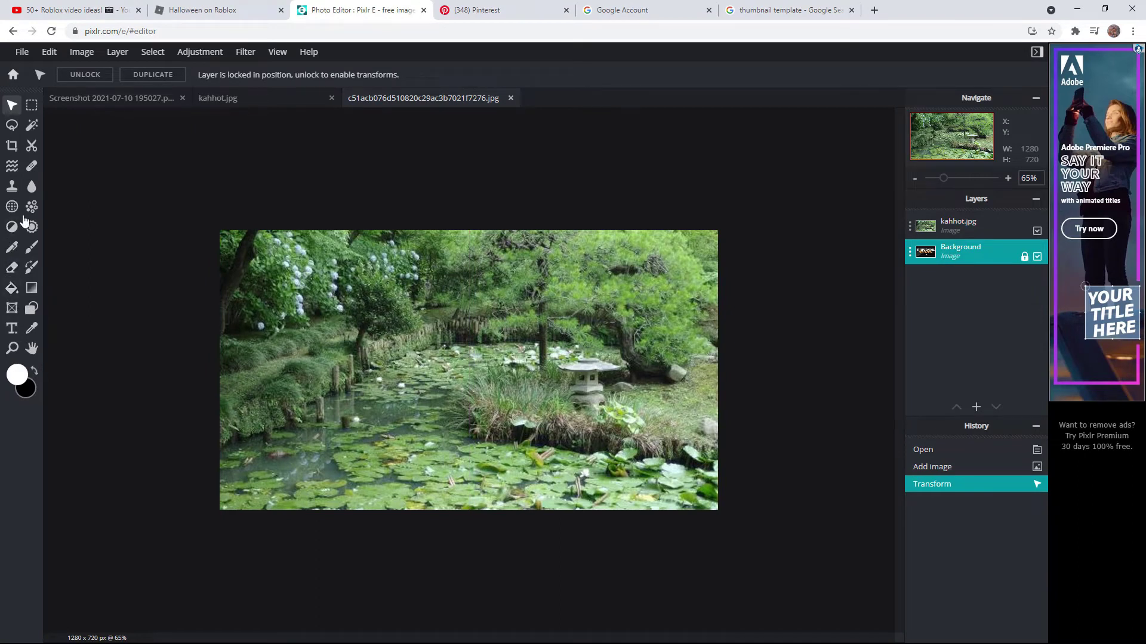
Step: Set up the Blur tool with a 500 px brush at 25% softness and blur across the kahhot.jpg layer
left_click(31, 186)
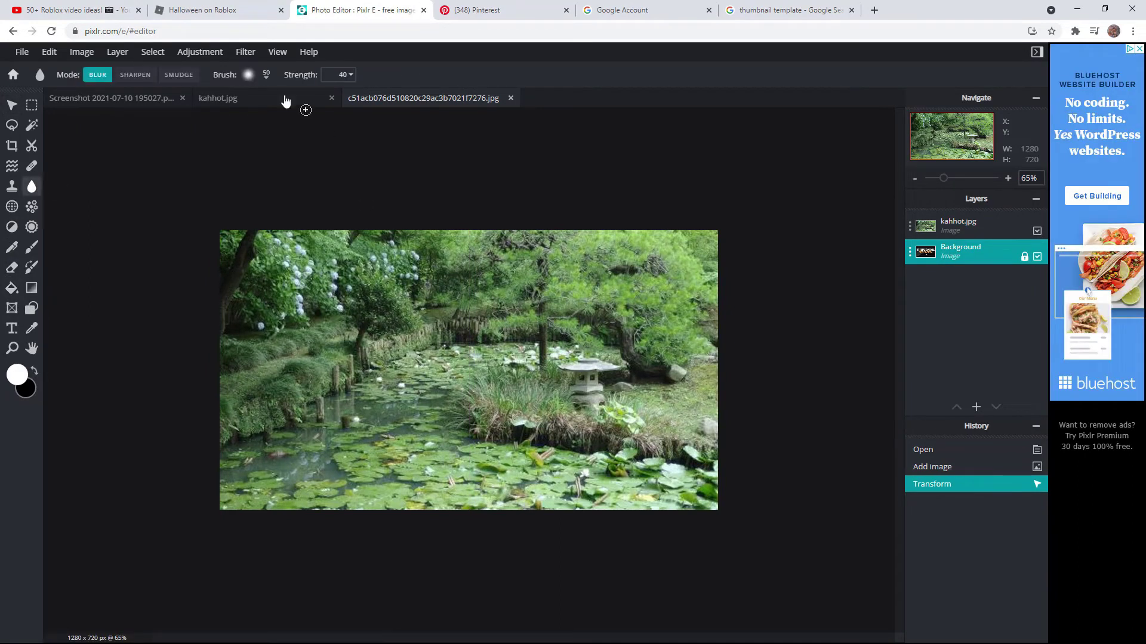
left_click(266, 77)
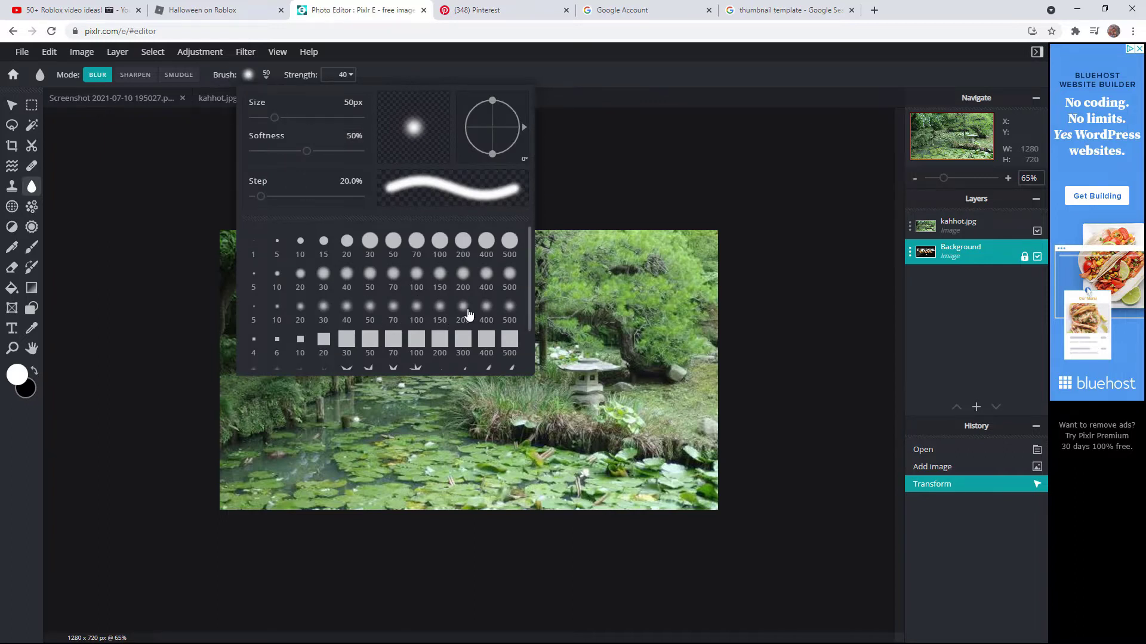
left_click(509, 274)
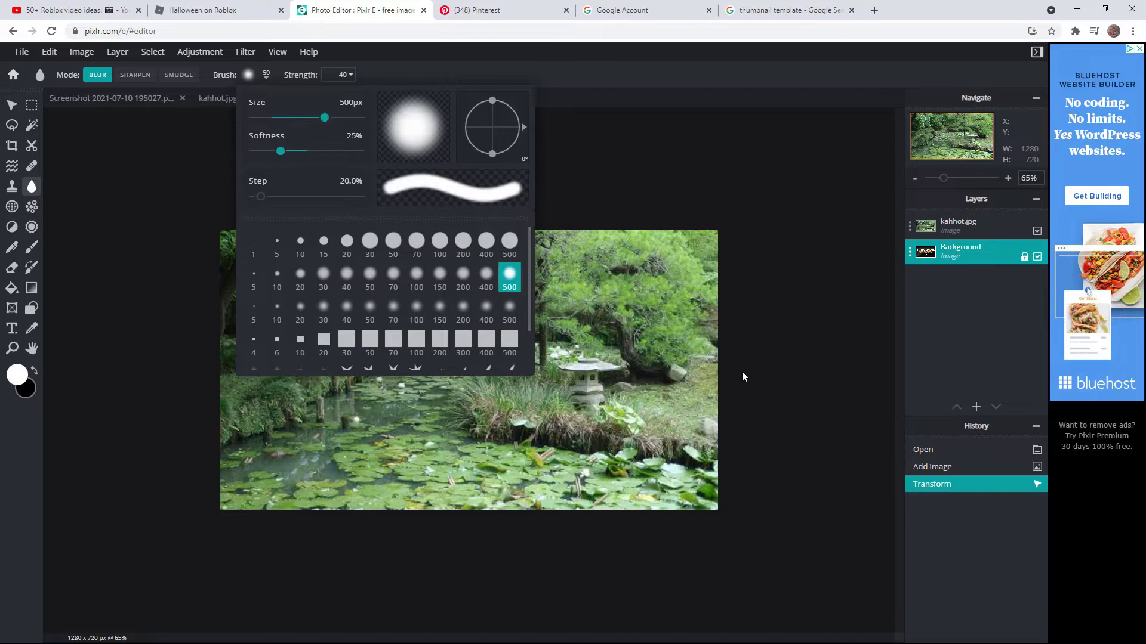
mouse_move(485, 448)
left_mouse_down()
mouse_move(573, 334)
mouse_move(501, 310)
left_mouse_up()
left_click(939, 225)
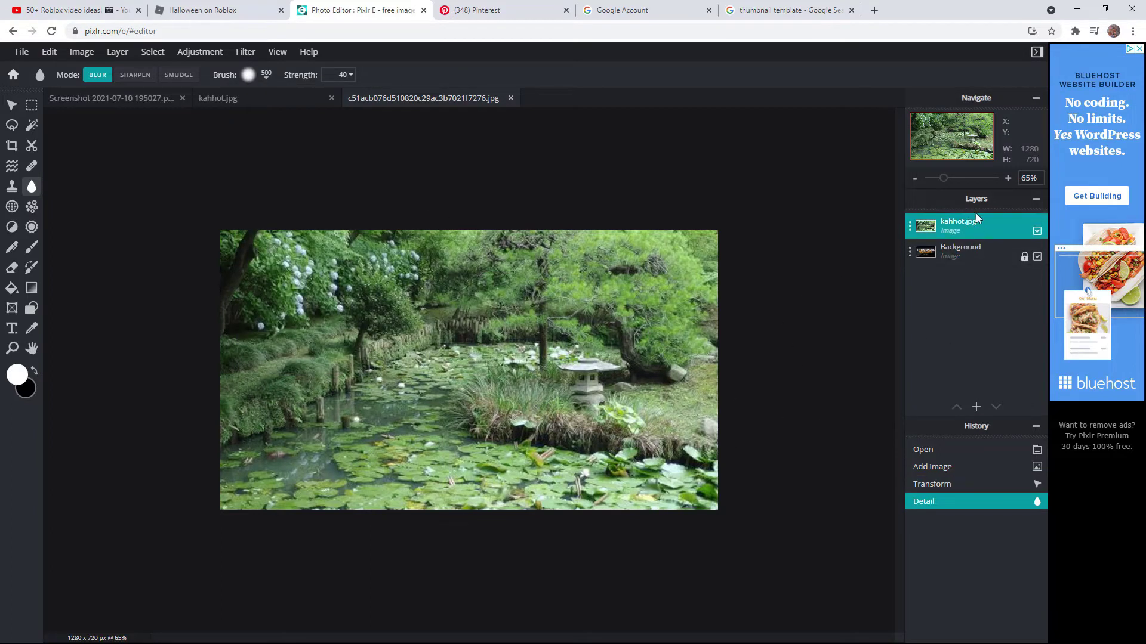
mouse_move(287, 453)
left_mouse_down()
mouse_move(310, 458)
mouse_move(376, 308)
mouse_move(499, 347)
mouse_move(393, 427)
mouse_move(296, 327)
mouse_move(493, 289)
mouse_move(609, 305)
mouse_move(647, 419)
mouse_move(364, 498)
mouse_move(240, 388)
mouse_move(272, 311)
mouse_move(433, 279)
mouse_move(613, 305)
mouse_move(727, 381)
mouse_move(661, 493)
left_mouse_up()
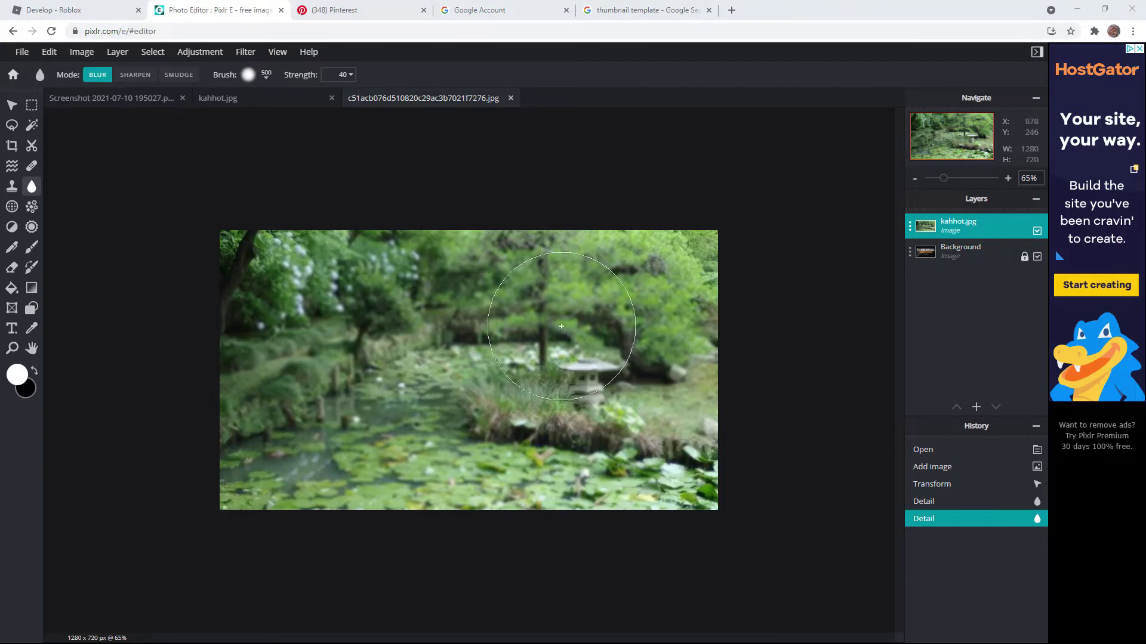
Step: Add untitled.png as an image layer, scale the character to about 752 × 752 px and place it at about X 528, Y -32
left_click(117, 52)
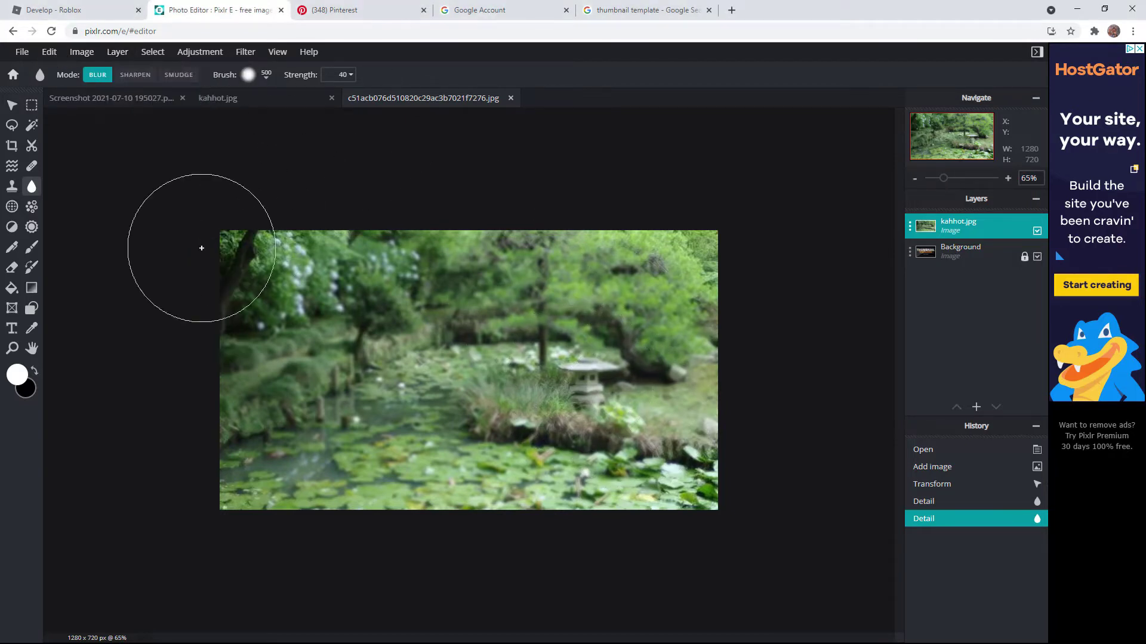
left_click(116, 52)
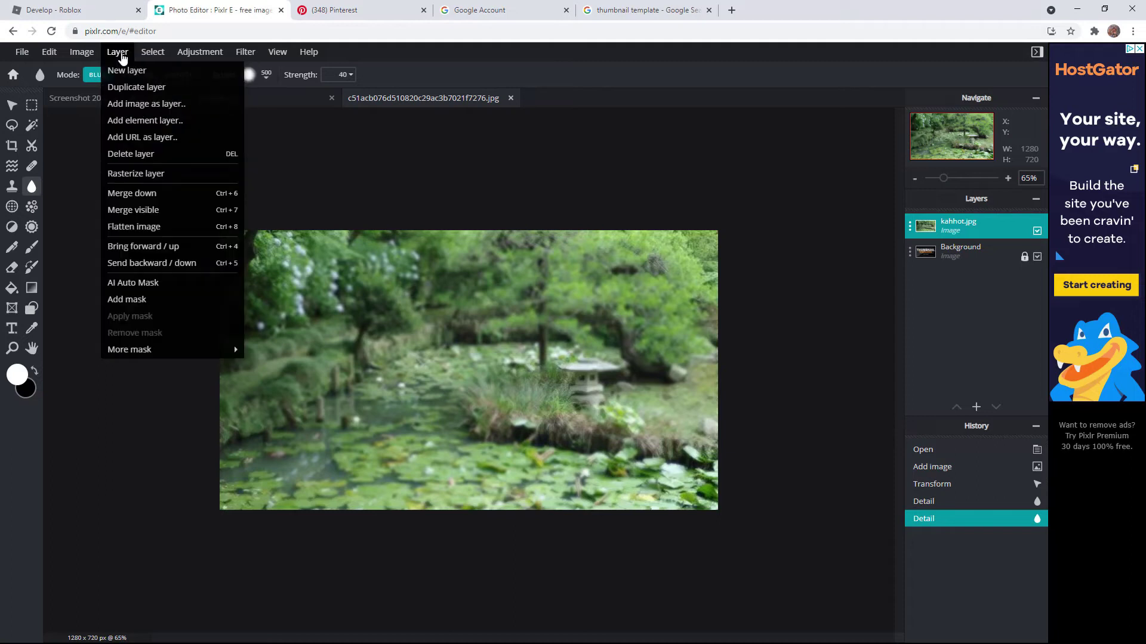
left_click(173, 108)
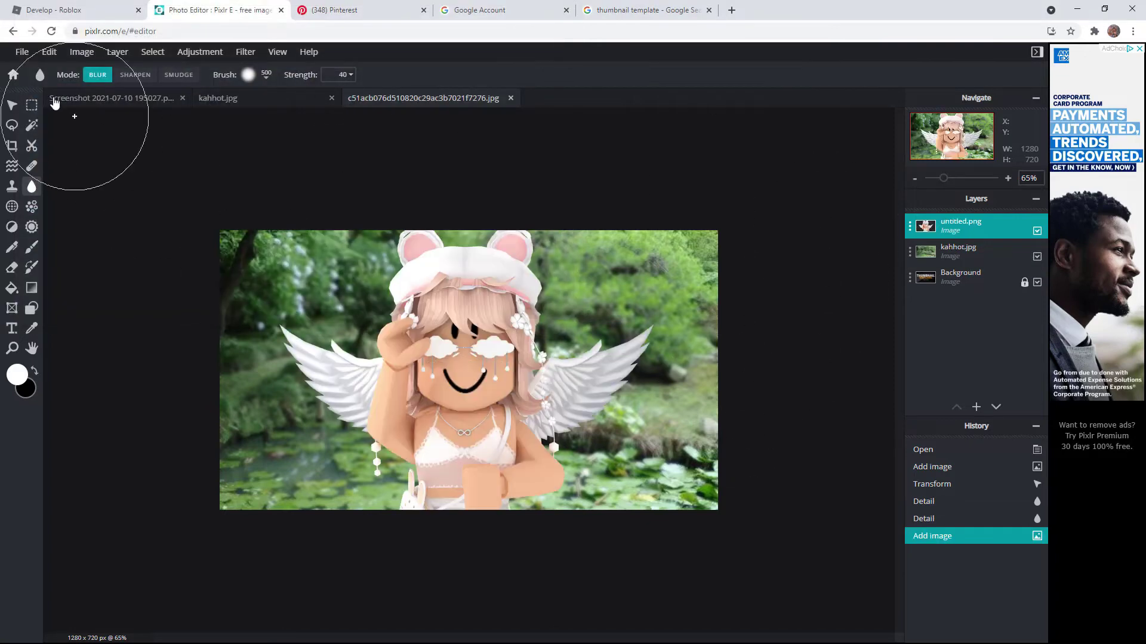
left_click_drag(270, 175, 391, 294)
left_click_drag(593, 420, 618, 388)
left_click_drag(445, 238, 425, 225)
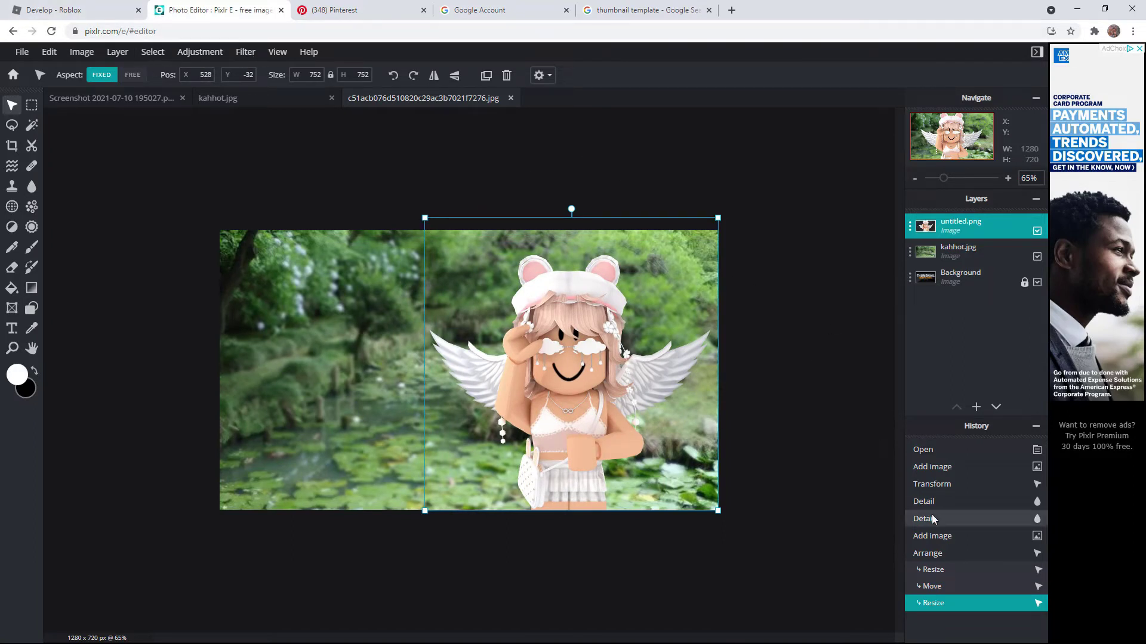
Step: Rasterize the untitled.png character layer
left_click(116, 51)
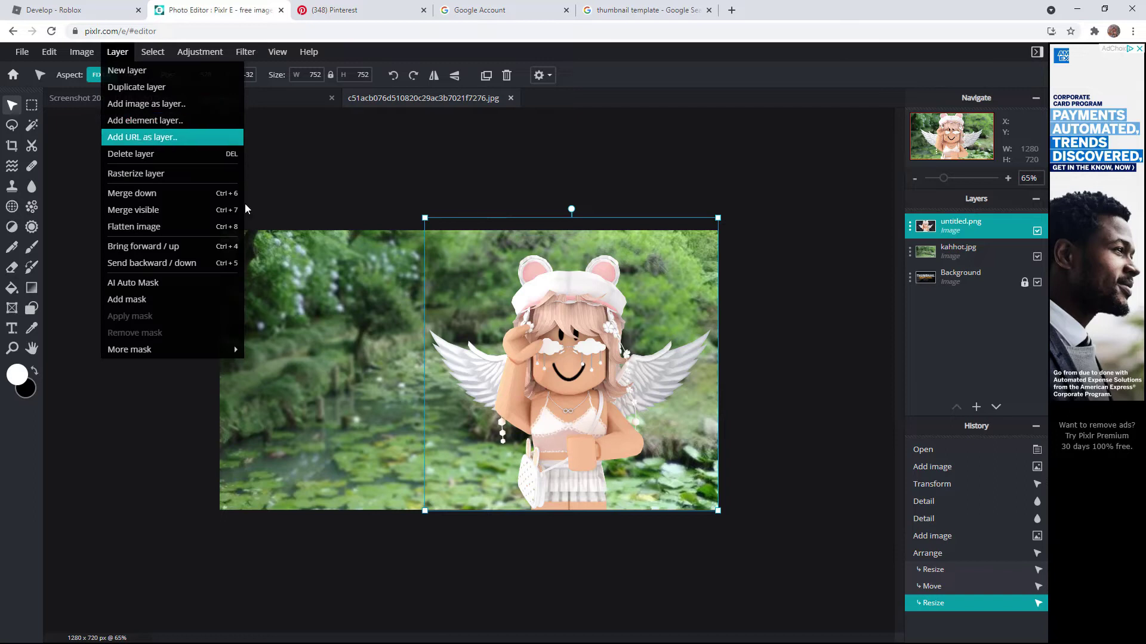
left_click(117, 53)
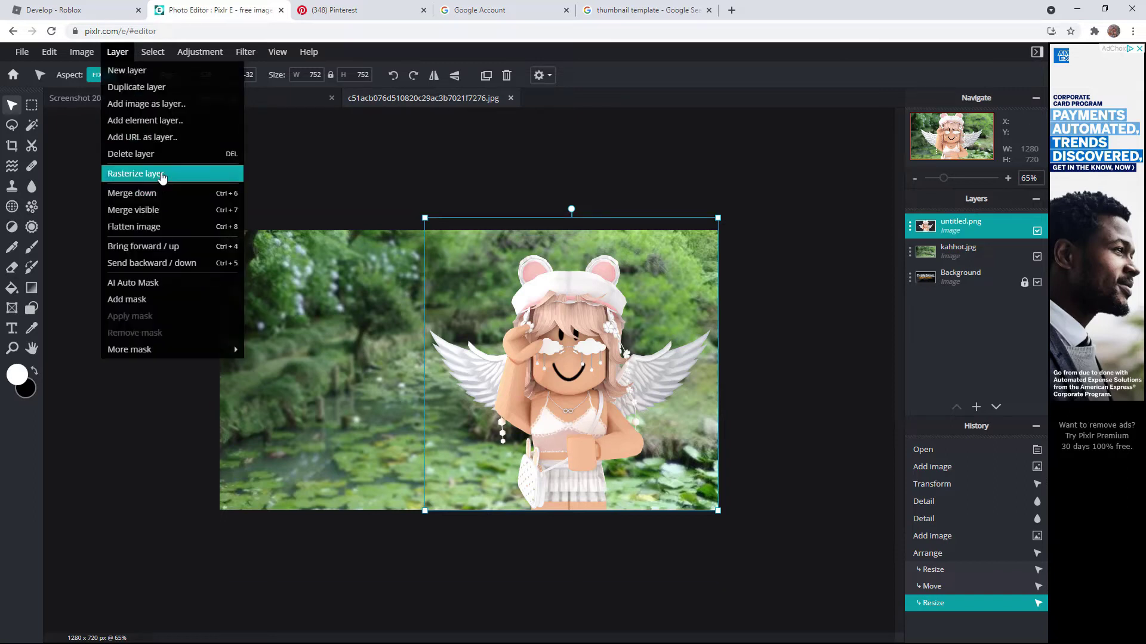
left_click(156, 173)
Step: Apply a Stroke / Outline filter to the character layer using the grey-green swatch colour and size 8
left_click(246, 52)
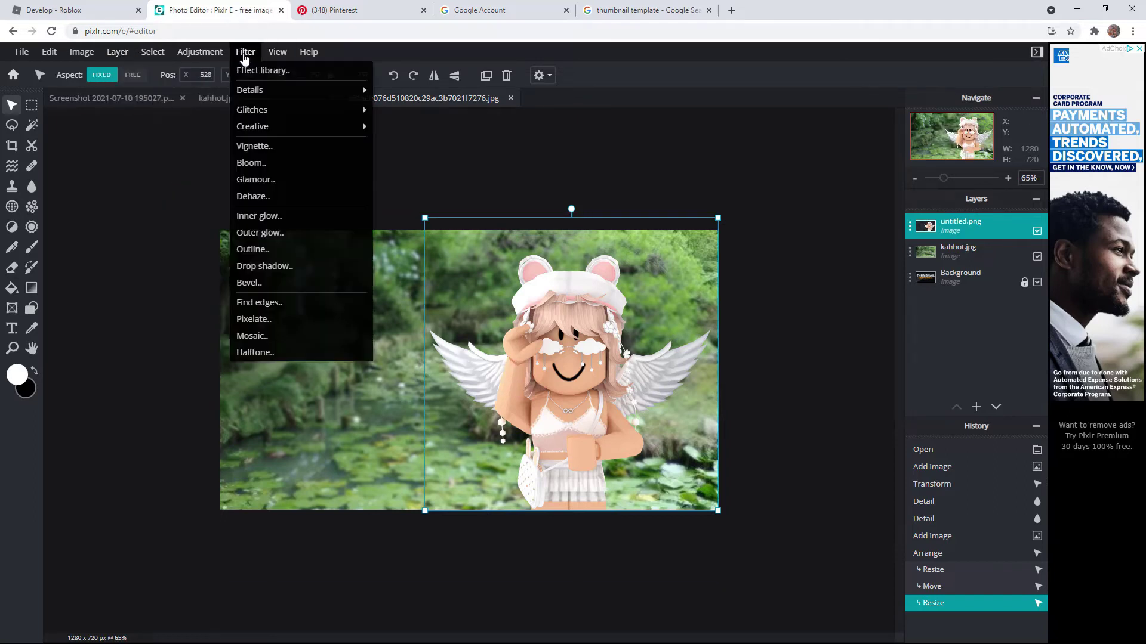
left_click(282, 250)
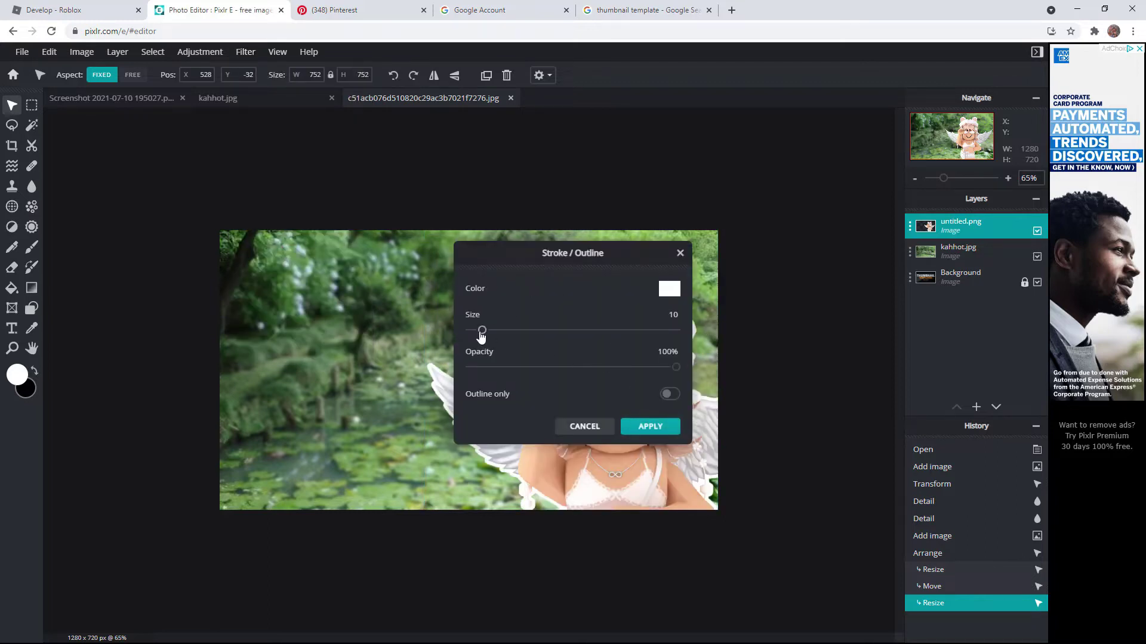
left_click_drag(481, 332, 477, 333)
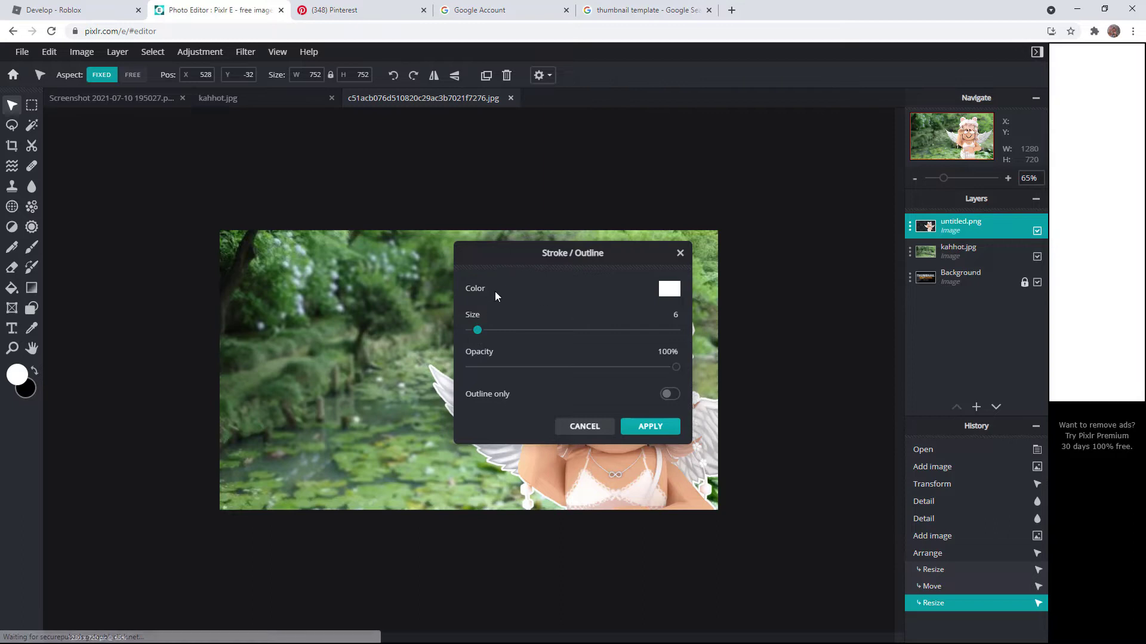
left_click(664, 293)
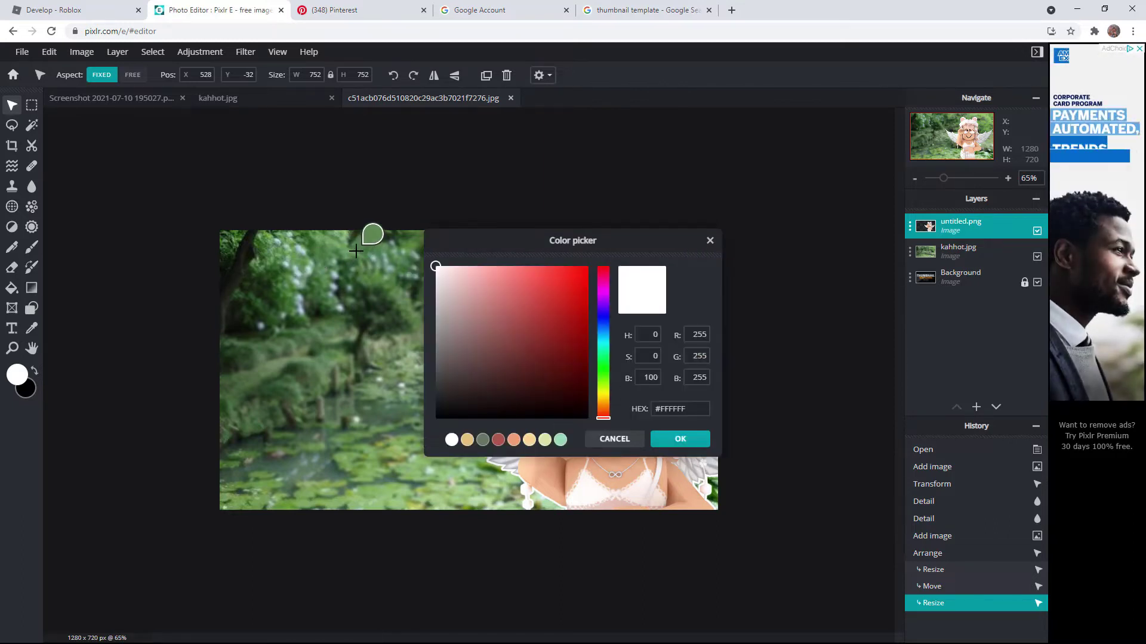
left_click(382, 428)
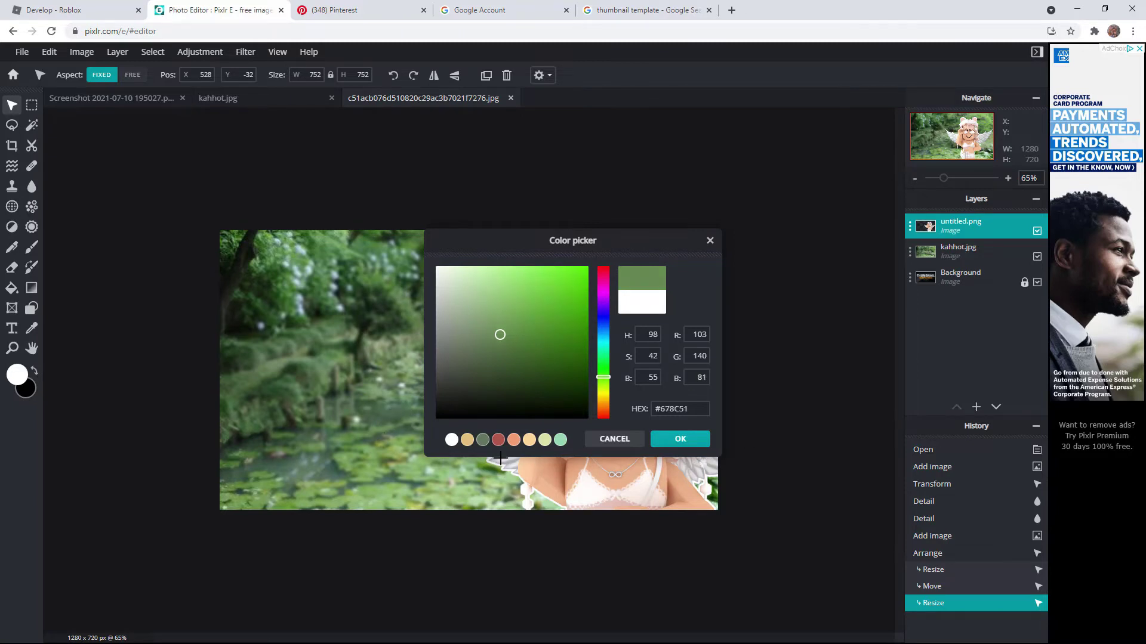
left_click(484, 443)
left_click(686, 442)
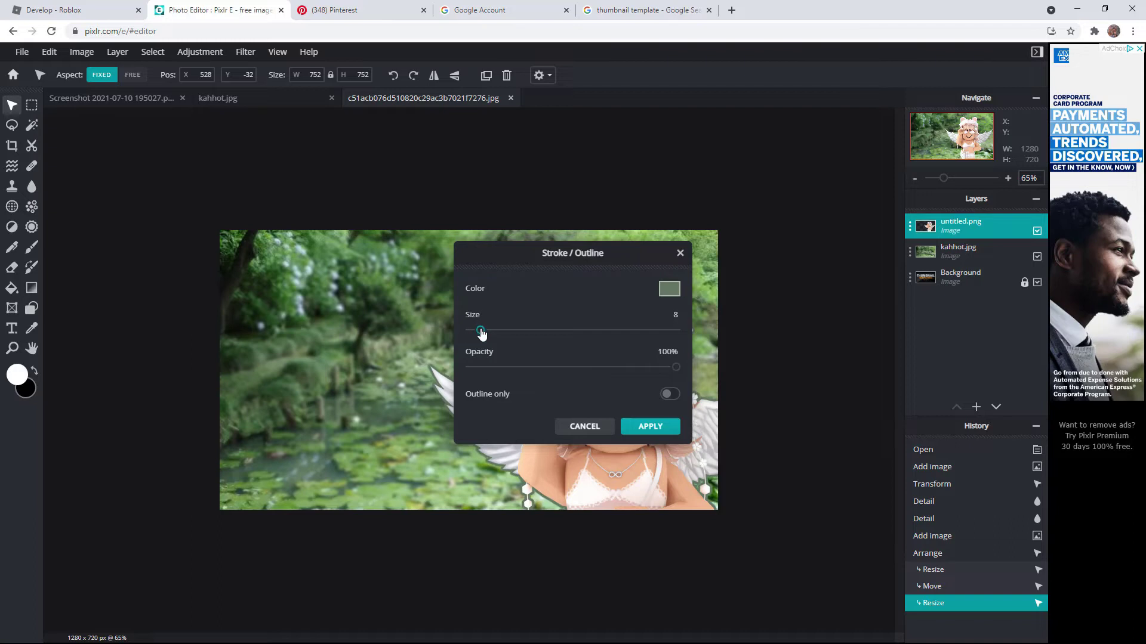
left_click(659, 428)
Step: Enlarge the character layer to about 782 × 782 px and position it at about X 498, Y -44
left_click_drag(776, 569, 727, 519)
left_click_drag(682, 471, 671, 468)
Step: Apply a black drop shadow with adjusted offsets to the character layer, and move the character to about X 507, Y -62
left_click(239, 52)
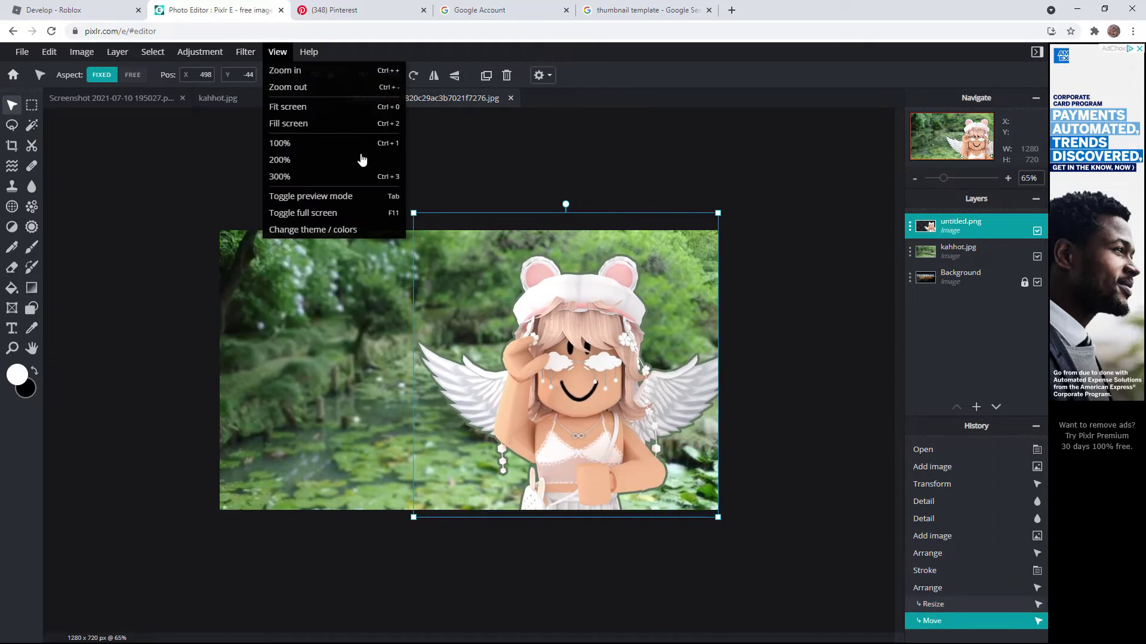
left_click(299, 266)
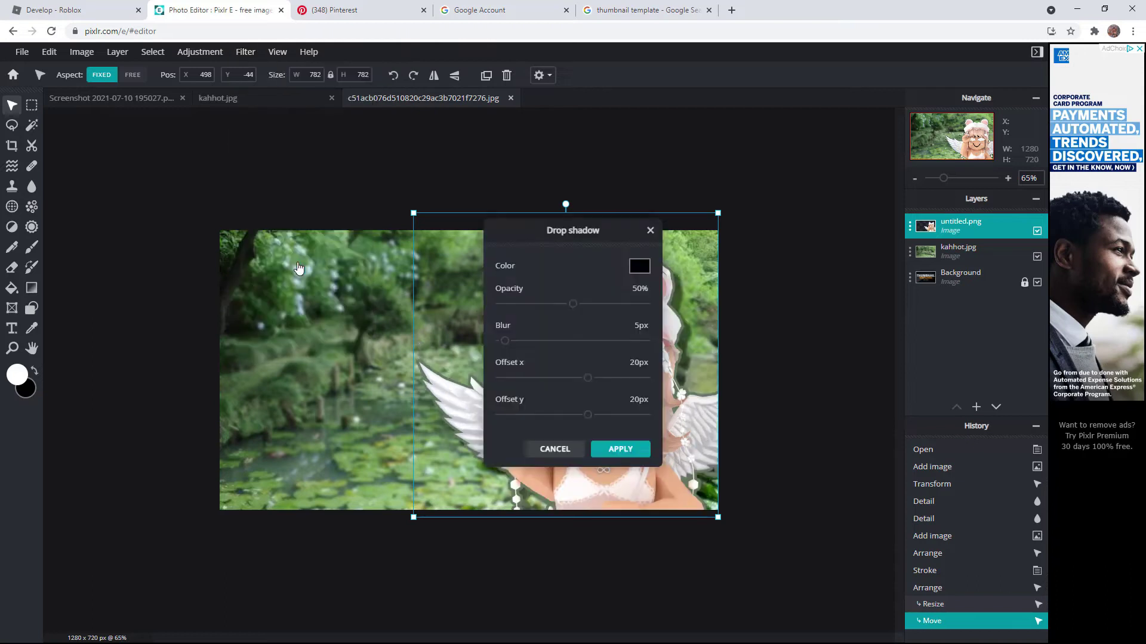
left_click_drag(579, 378, 587, 420)
left_click(607, 450)
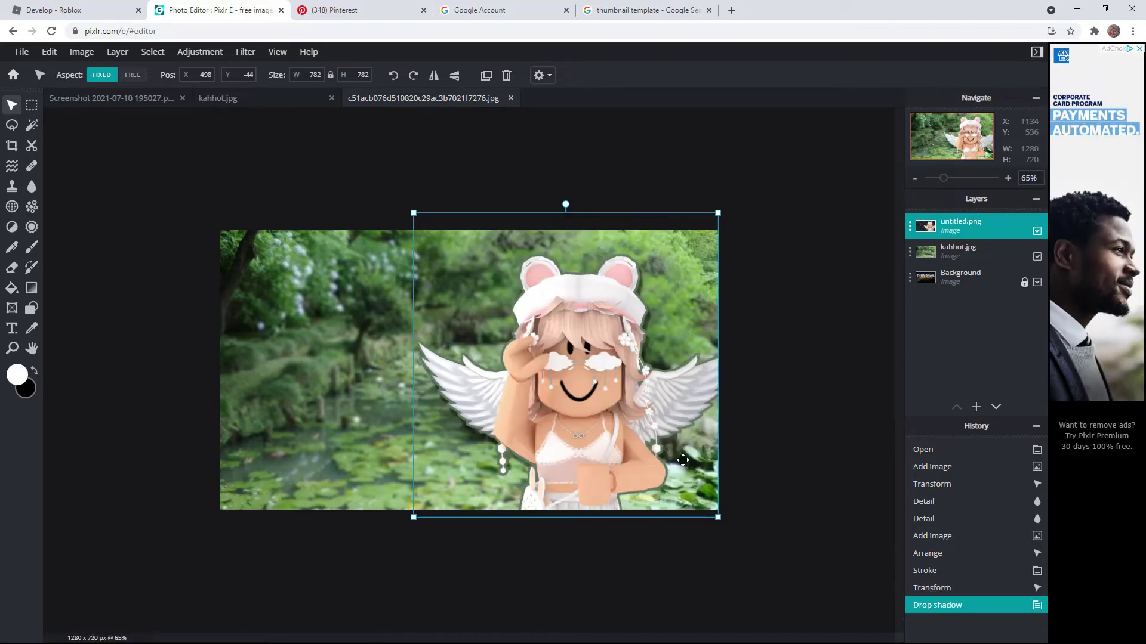
left_click_drag(683, 332, 686, 321)
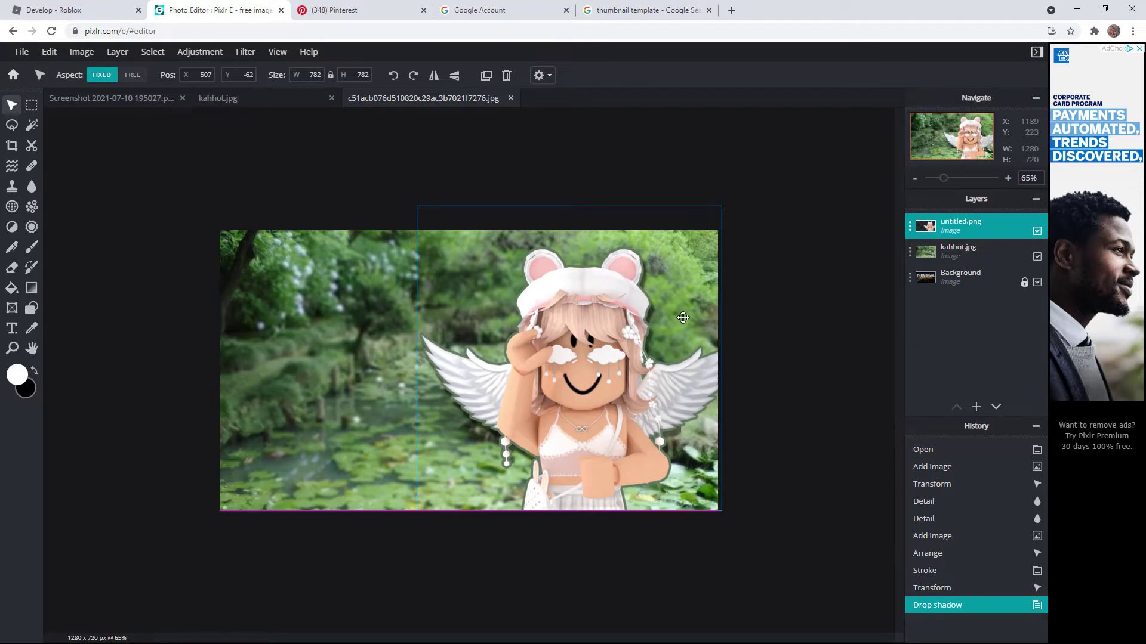
left_click(851, 340)
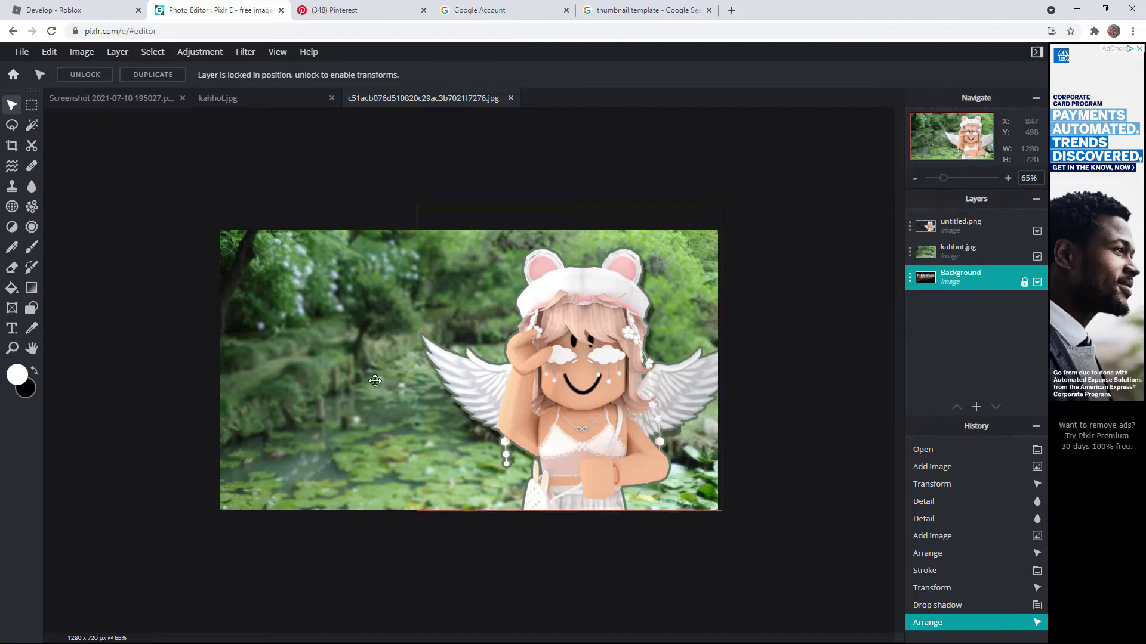
Step: Add a new text layer to the thumbnail with the Text tool
left_click(11, 328)
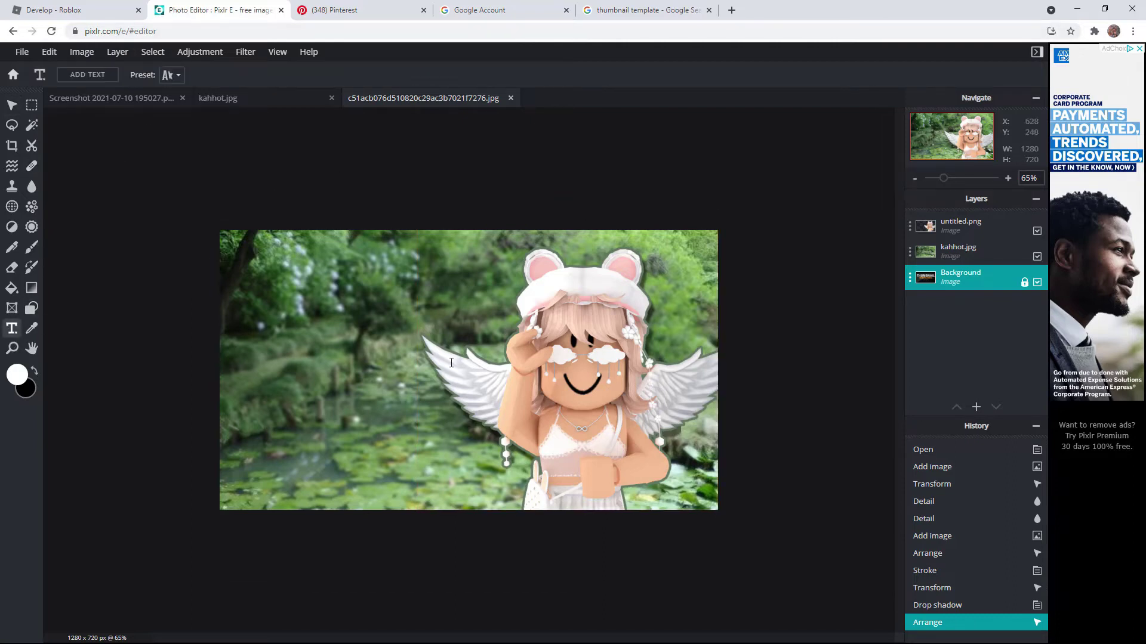
left_click(84, 77)
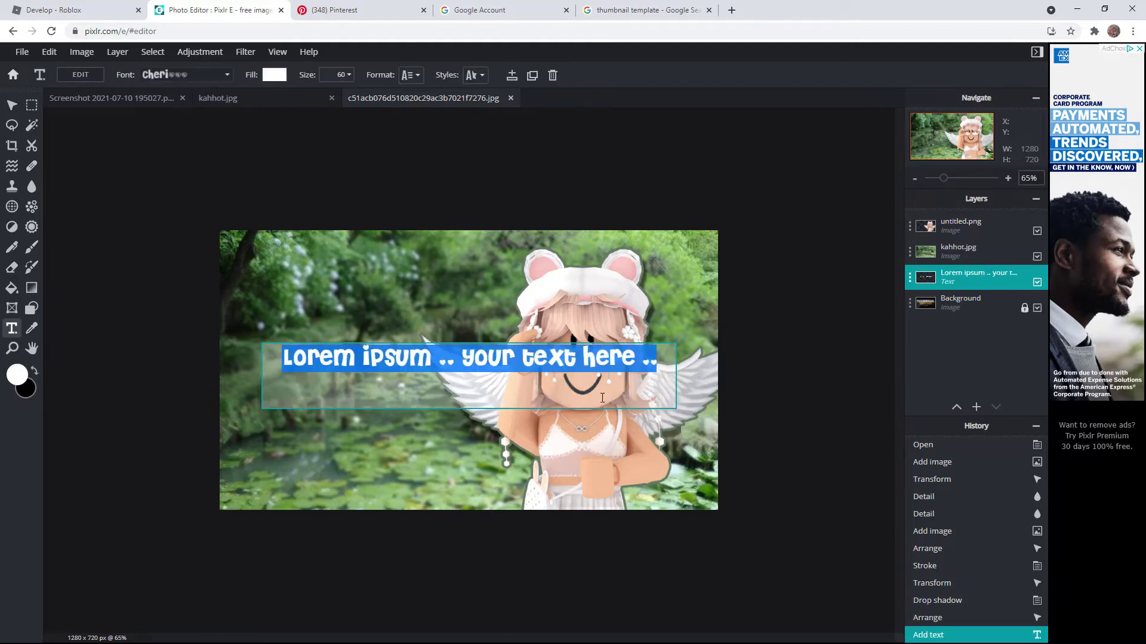
key("BackSpace")
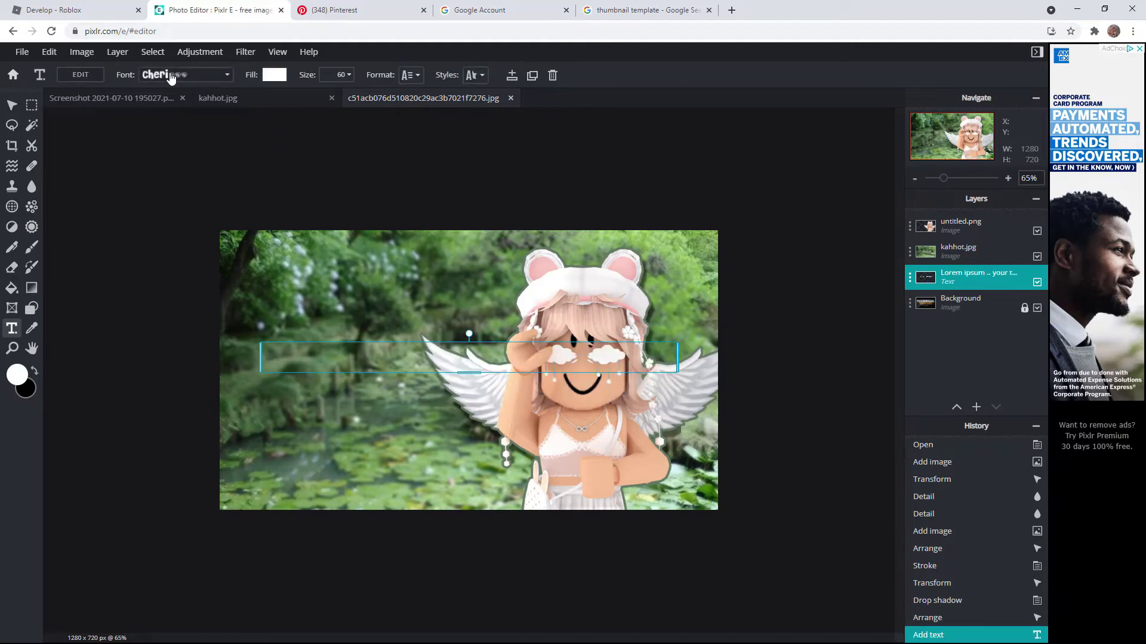
left_click(159, 78)
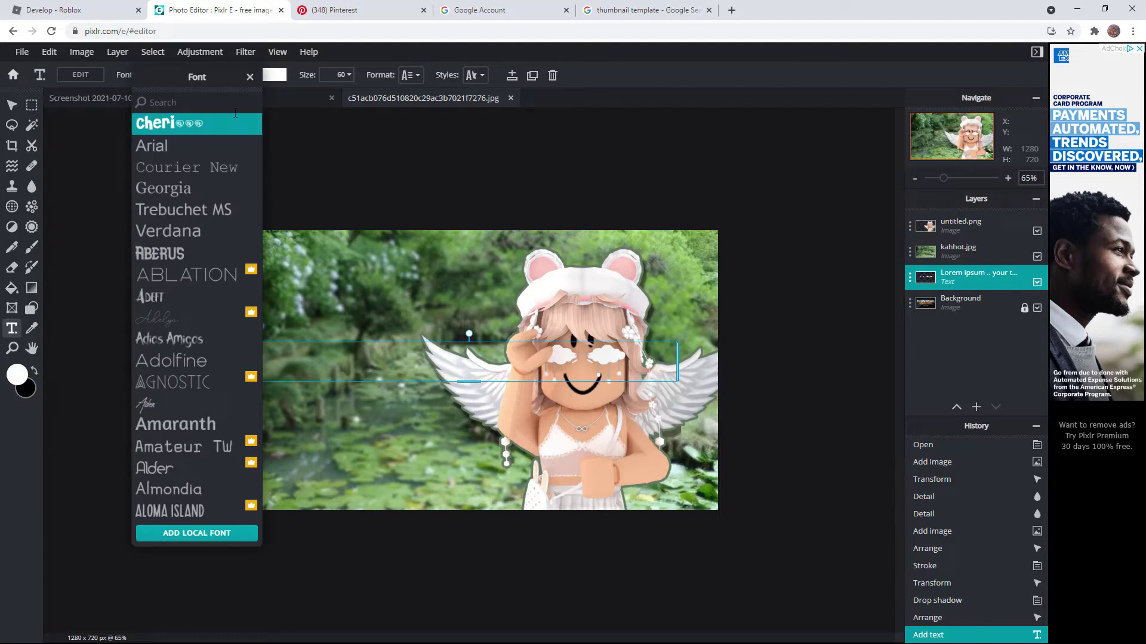
left_click(391, 370)
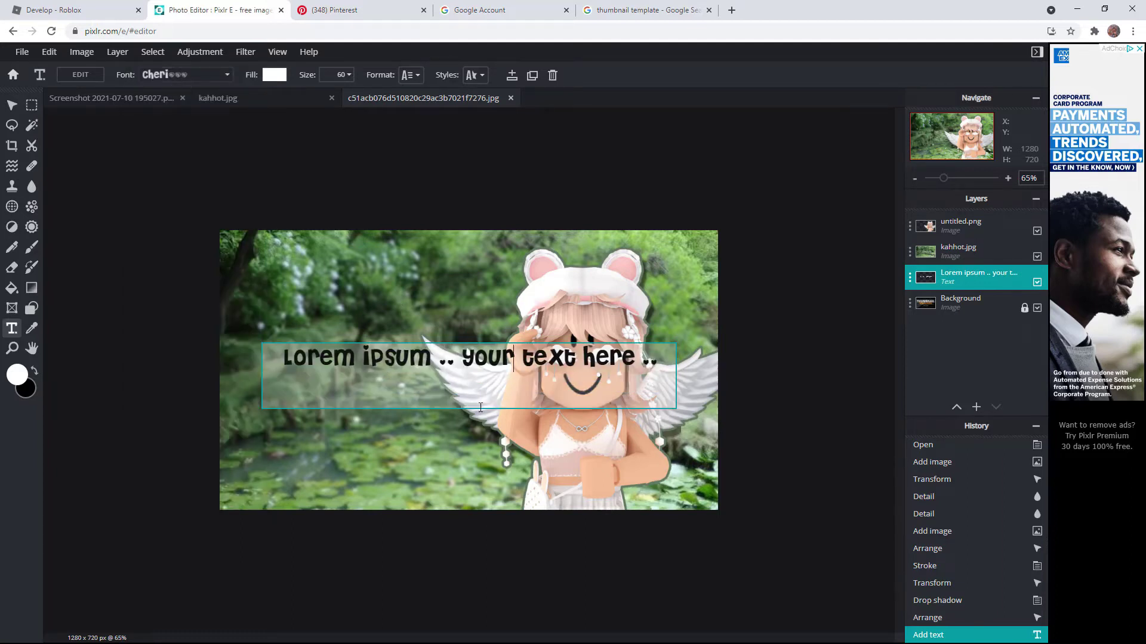
Step: Replace the placeholder text in the text layer with "how i make my thumgbanile"
double_click(489, 377)
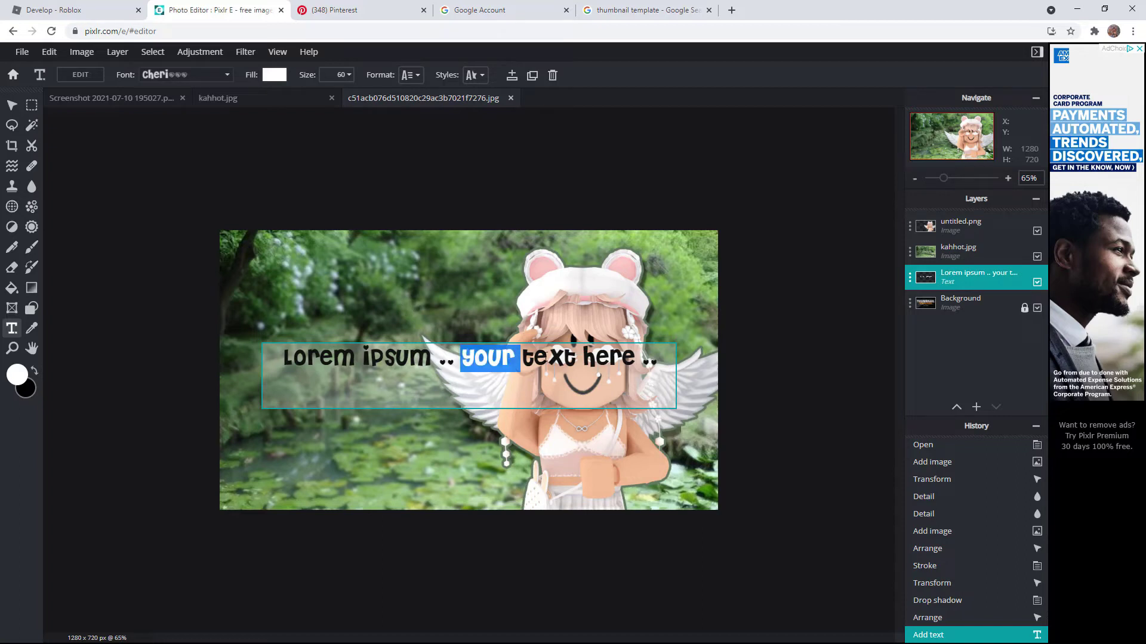
left_click_drag(663, 361, 183, 328)
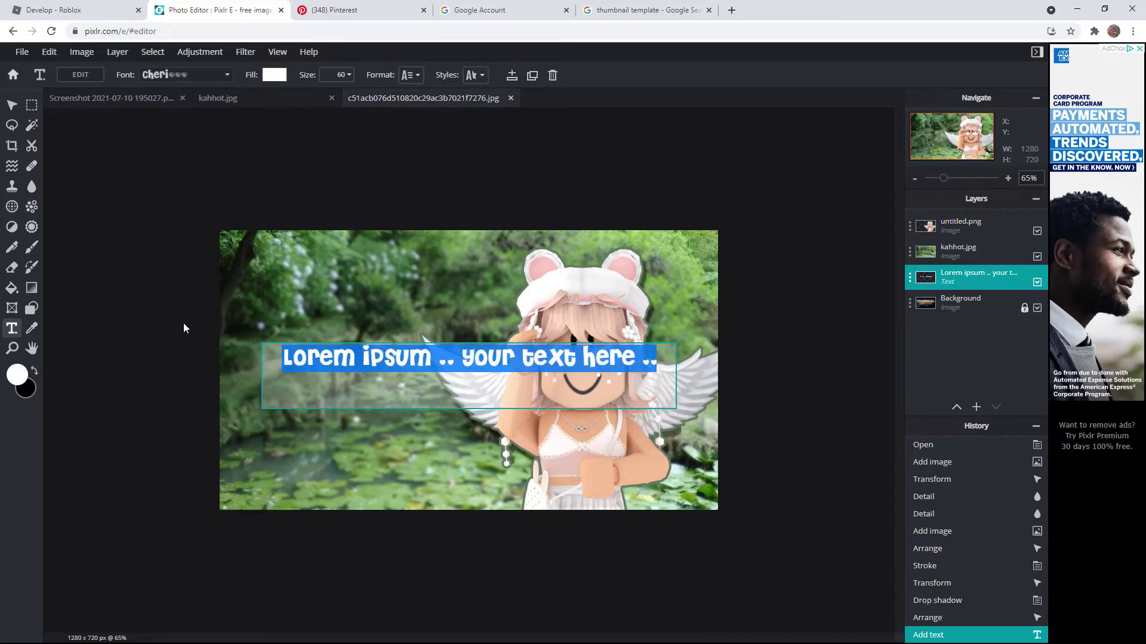
key("BackSpace")
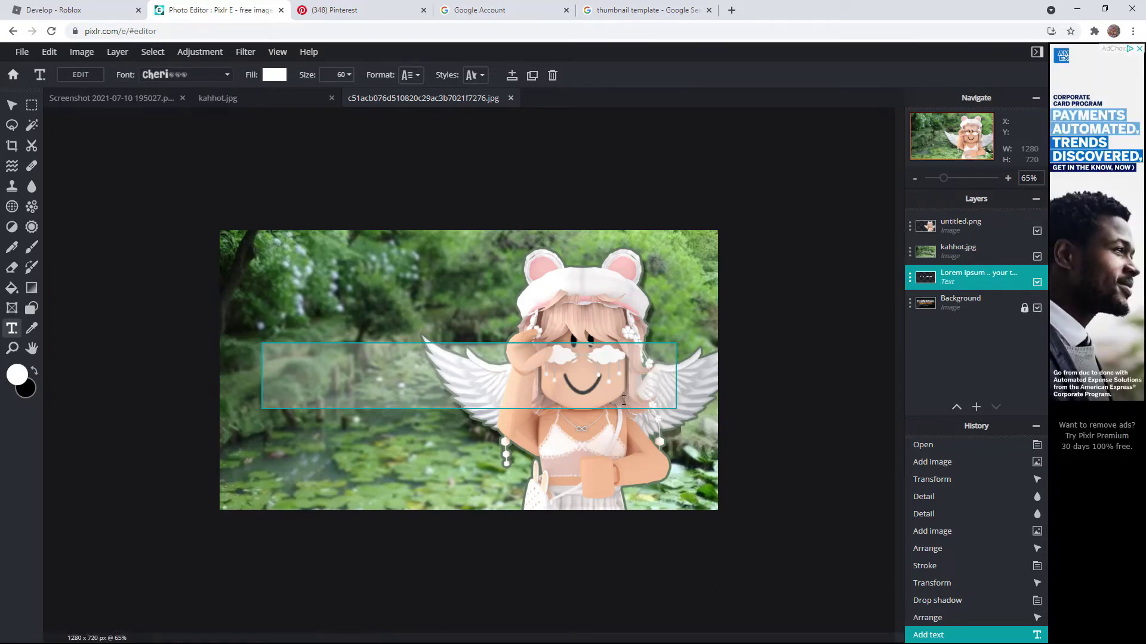
type("how i make my ")
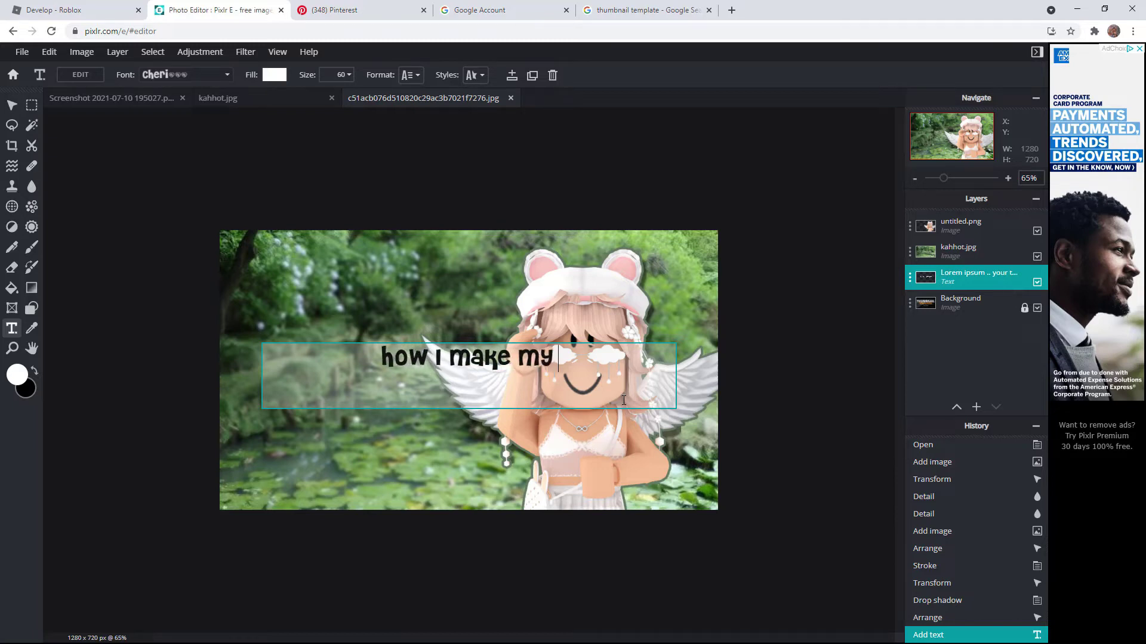
type("thumgbanile")
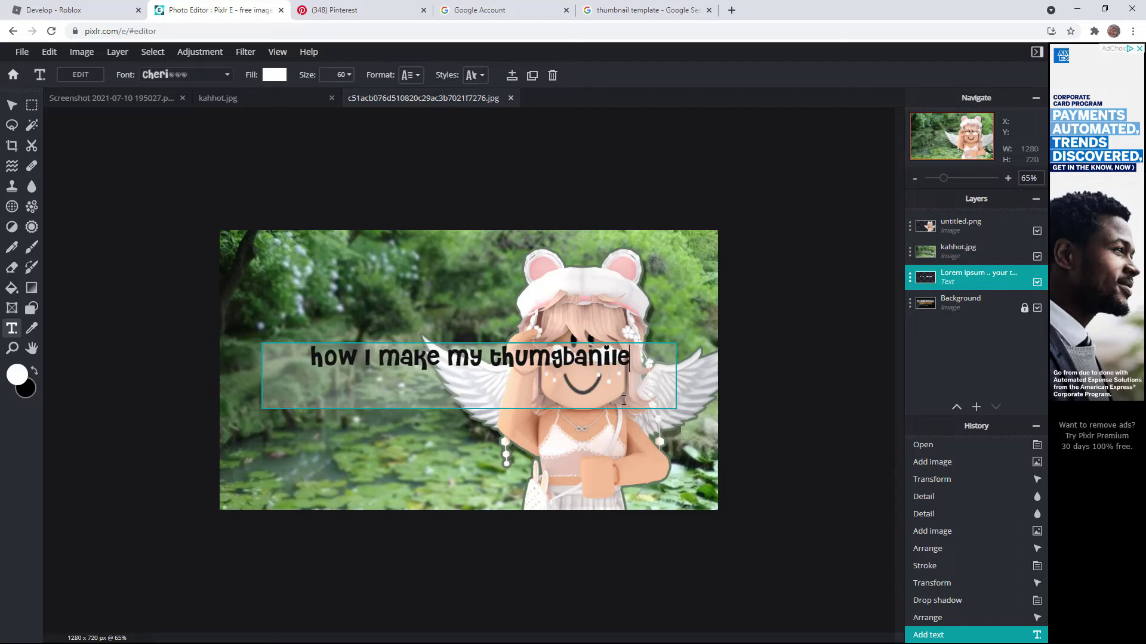
Step: Correct the title wording to "how i make my thumbnails" and break it into two lines before "my"
key("BackSpace")
type("s")
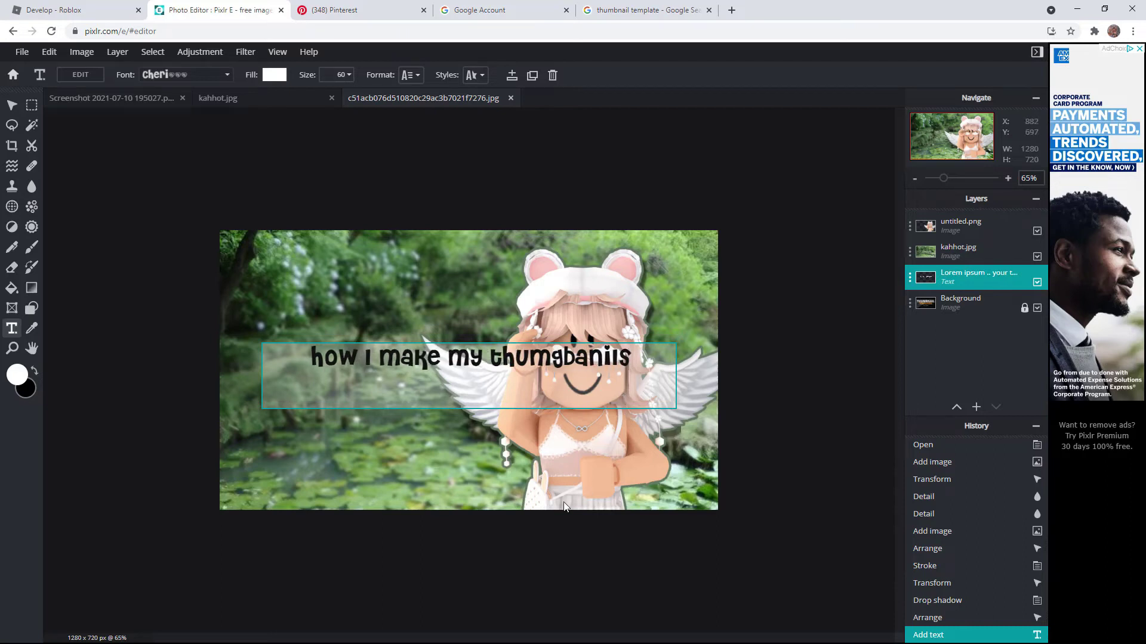
key("BackSpace")
key("BackSpace")
key("BackSpace")
key("BackSpace")
key("BackSpace")
key("BackSpace")
key("BackSpace")
key("BackSpace")
type("mbnails")
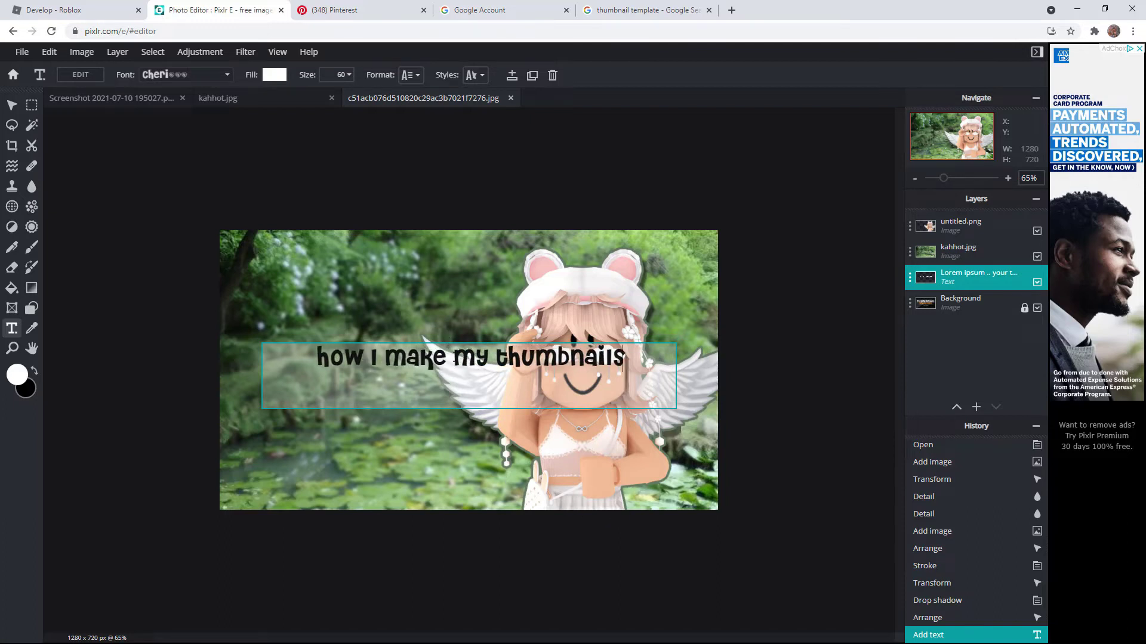
left_click(455, 358)
key("Return")
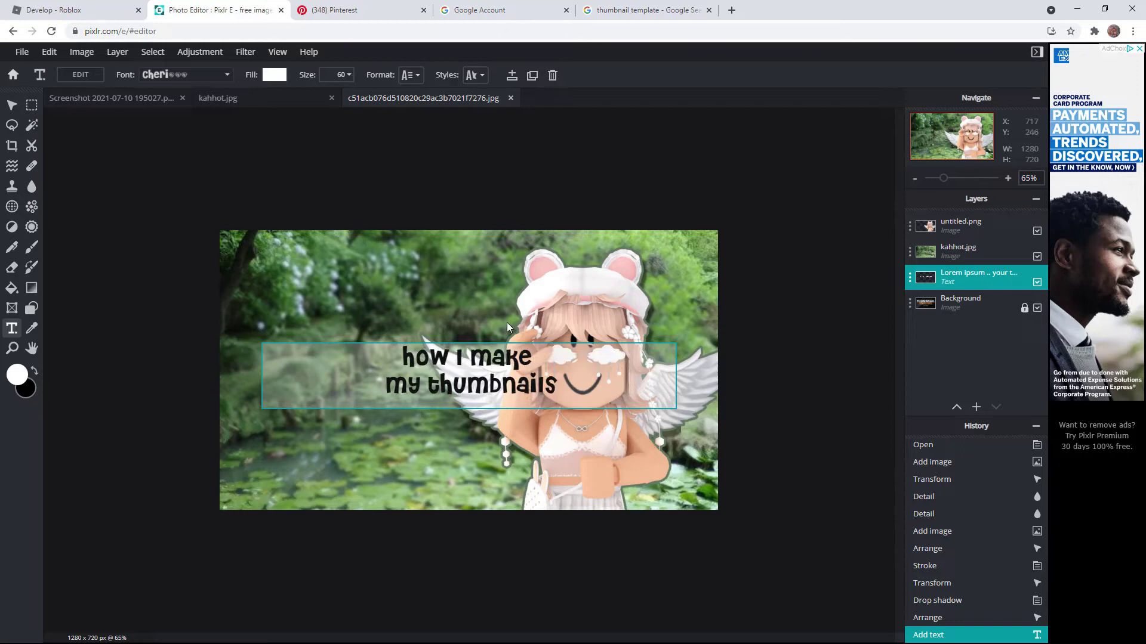
left_click(593, 328)
Step: Bring the title text layer to the top of the layer order and set it beside the character at font size 98
left_click_drag(944, 278, 944, 225)
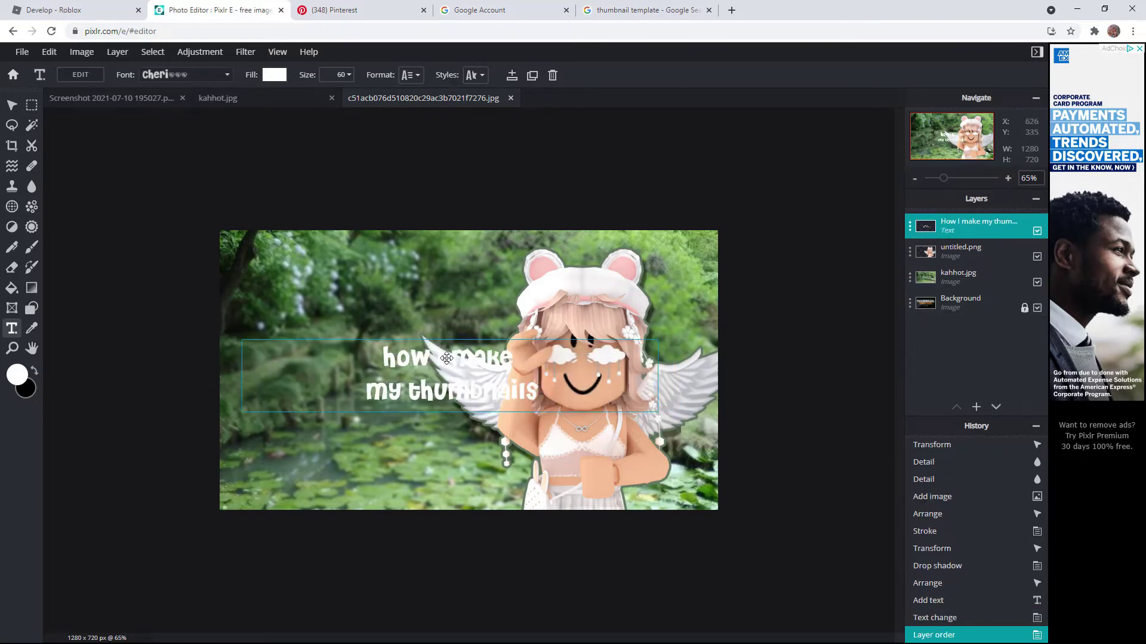
left_click_drag(569, 370, 451, 348)
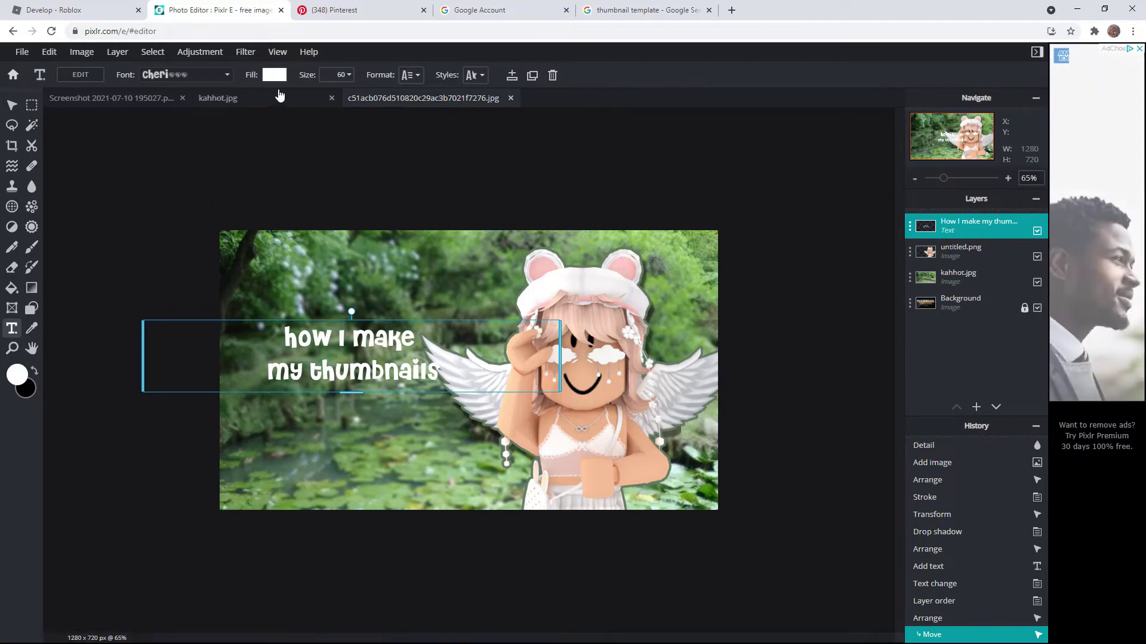
left_click(337, 75)
left_click_drag(266, 97, 283, 97)
Step: Delete the "my thumbnails" line from the title, and place the remaining "how i make" at size 119 in the thumbnail's upper left area
left_click_drag(462, 376, 253, 380)
double_click(543, 398)
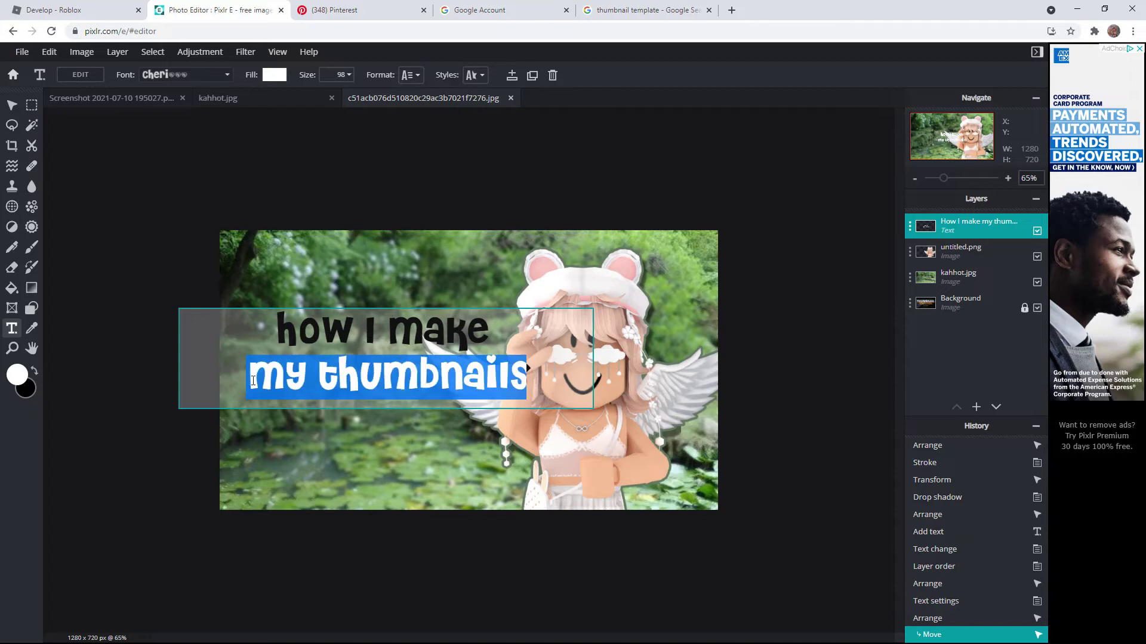
key("BackSpace")
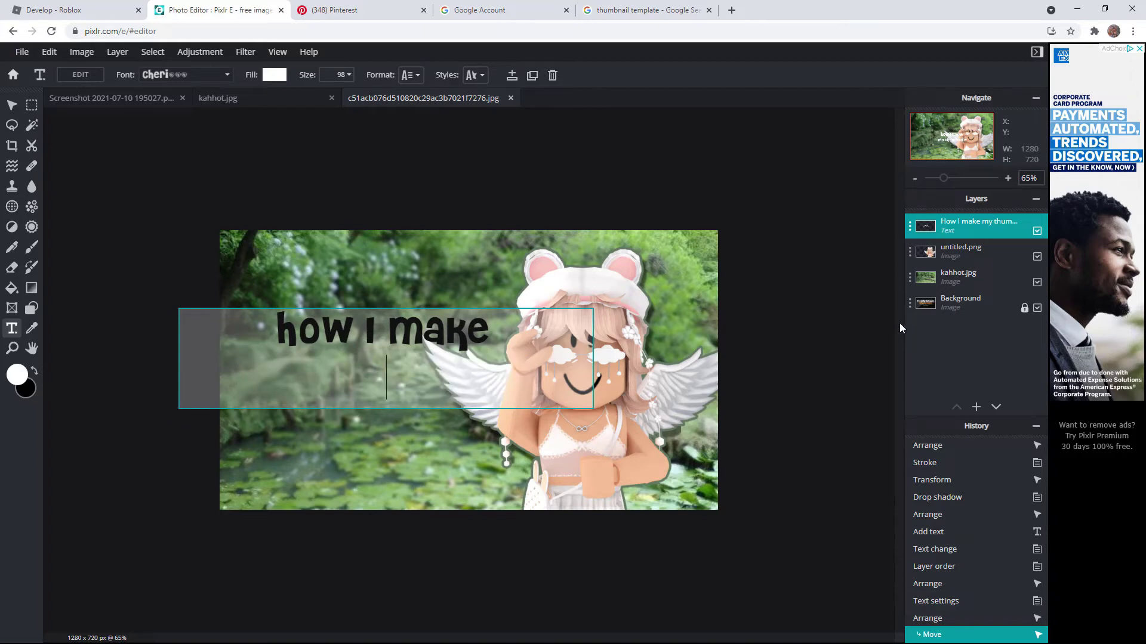
key("Escape")
left_click_drag(389, 426, 395, 449)
left_click_drag(497, 380, 492, 344)
Step: Add a second text layer and replace its placeholder text with "my thumbnails"
left_click(494, 517)
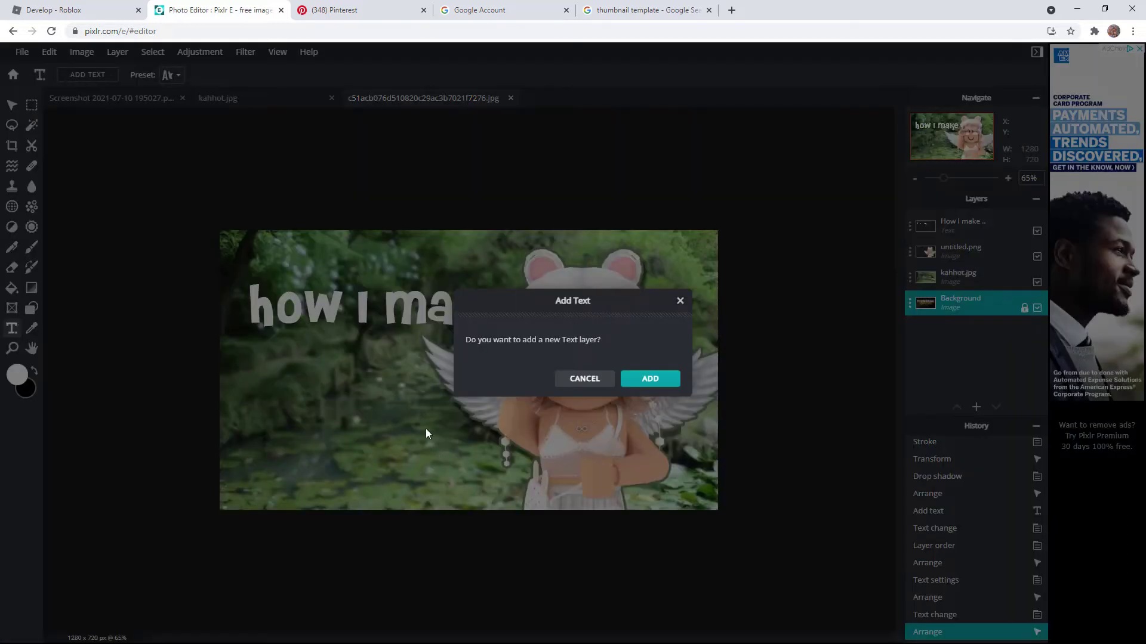
left_click(644, 381)
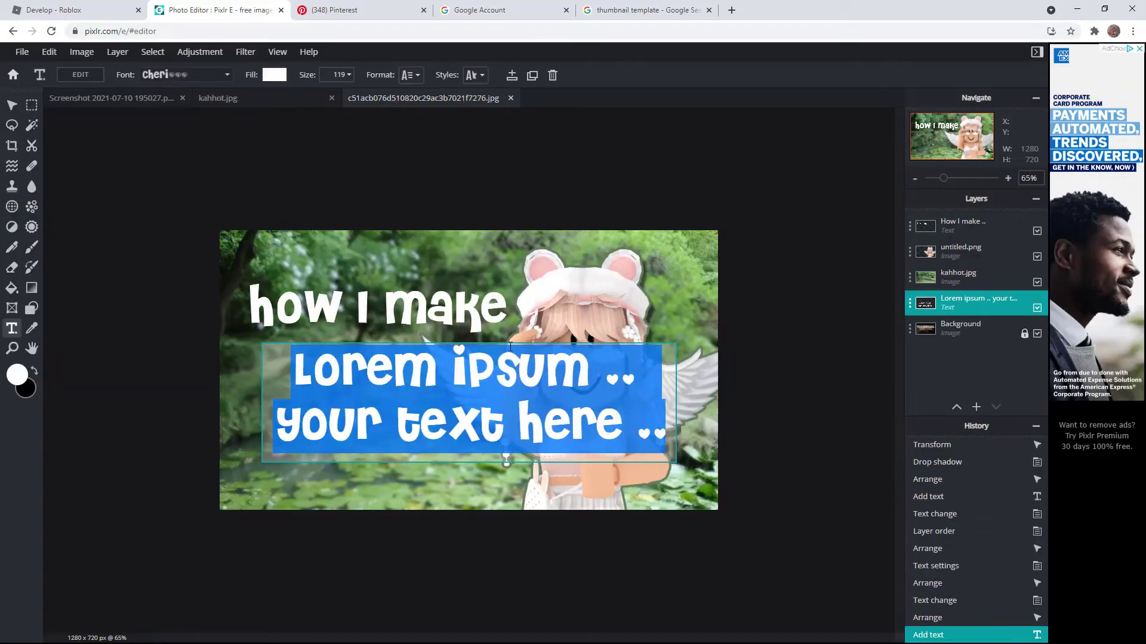
left_click(527, 394)
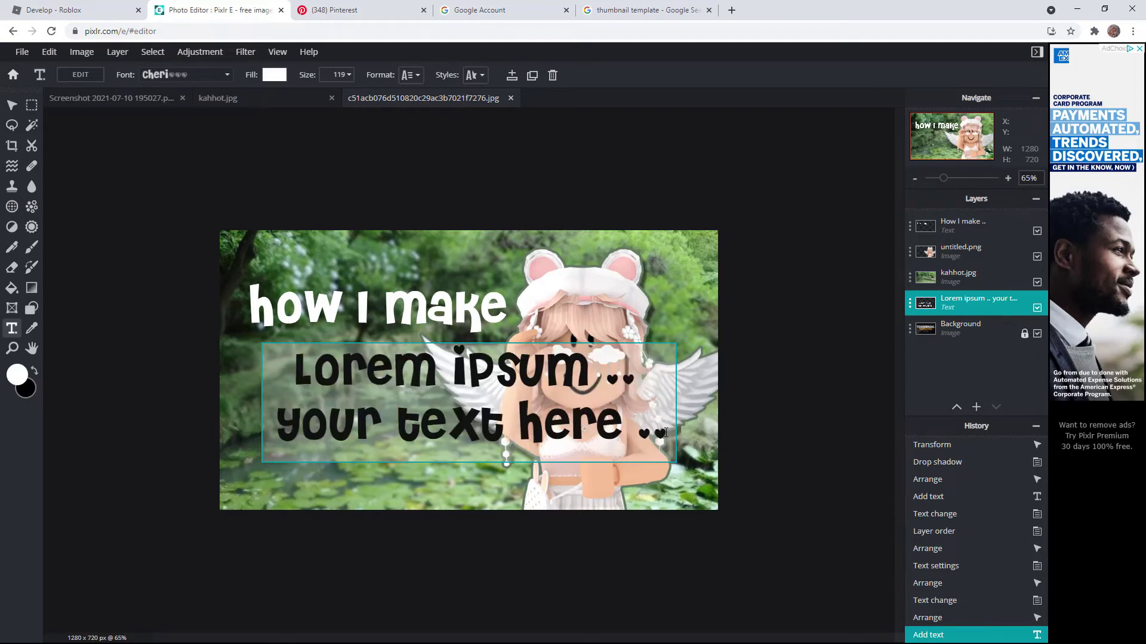
left_click_drag(665, 433, 306, 298)
key("BackSpace")
key("BackSpace")
type("m")
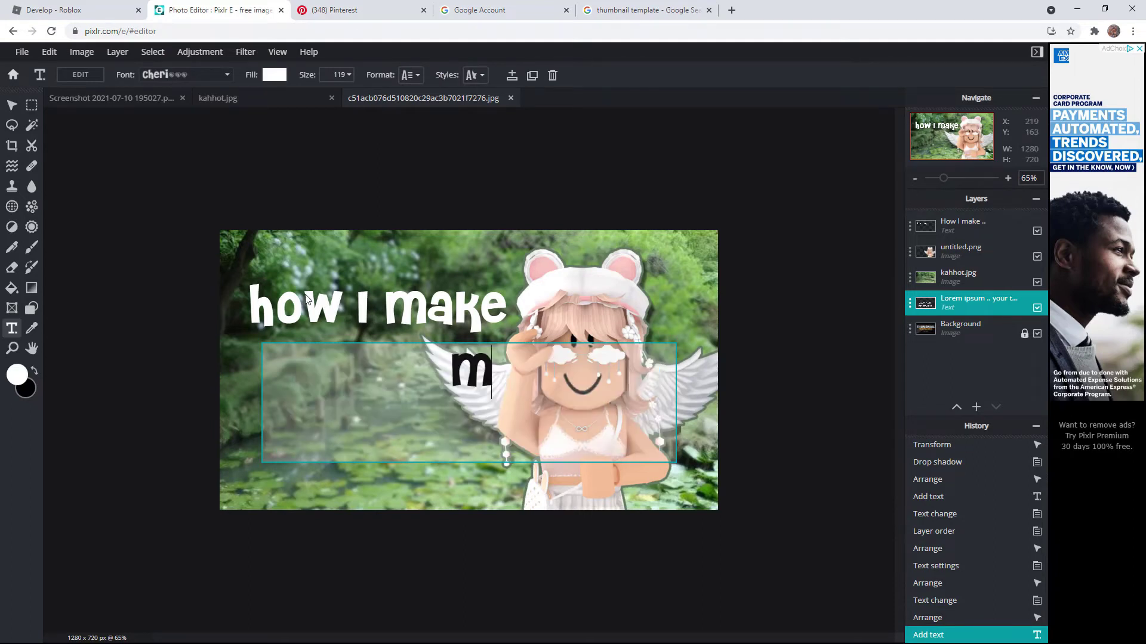
type("y thumgbnails")
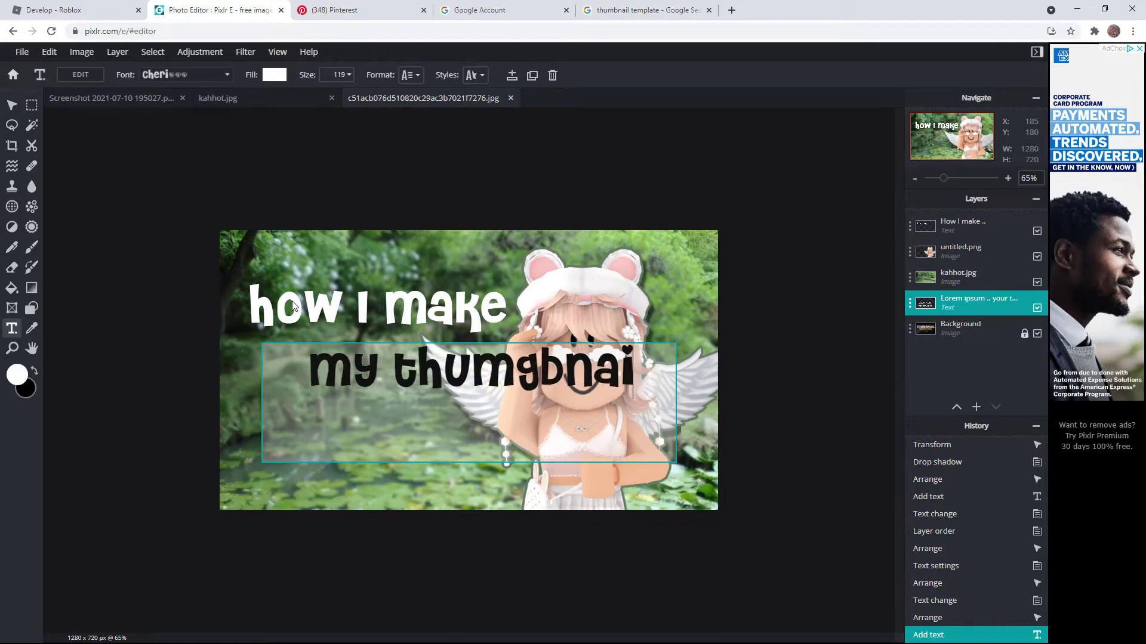
key("BackSpace")
key("BackSpace")
key("BackSpace")
key("BackSpace")
key("BackSpace")
key("BackSpace")
key("BackSpace")
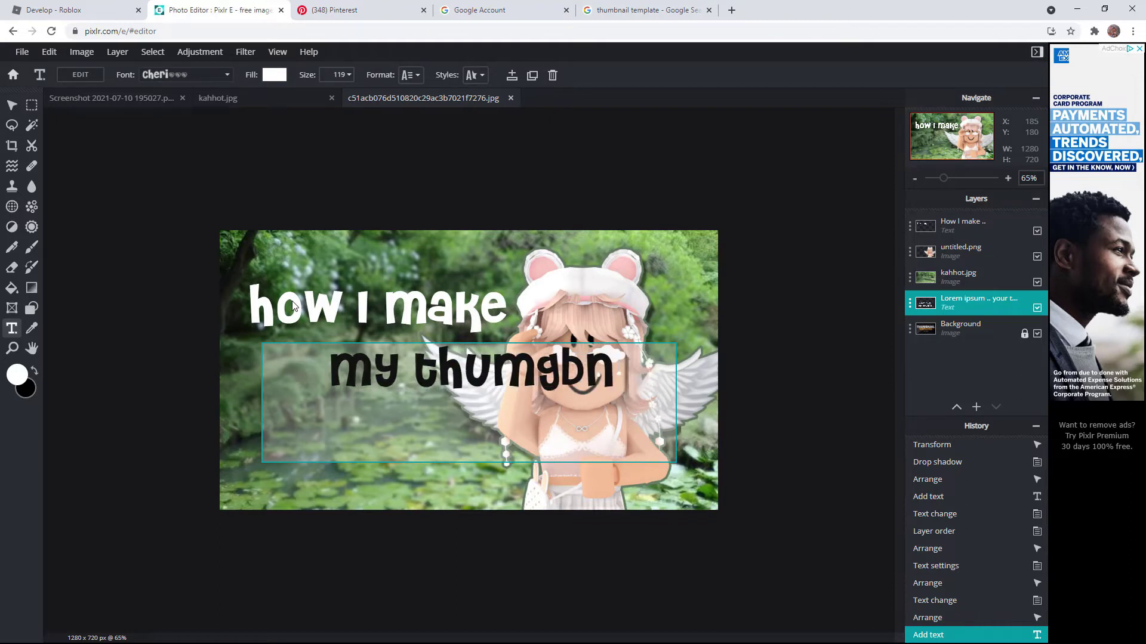
type("bnails")
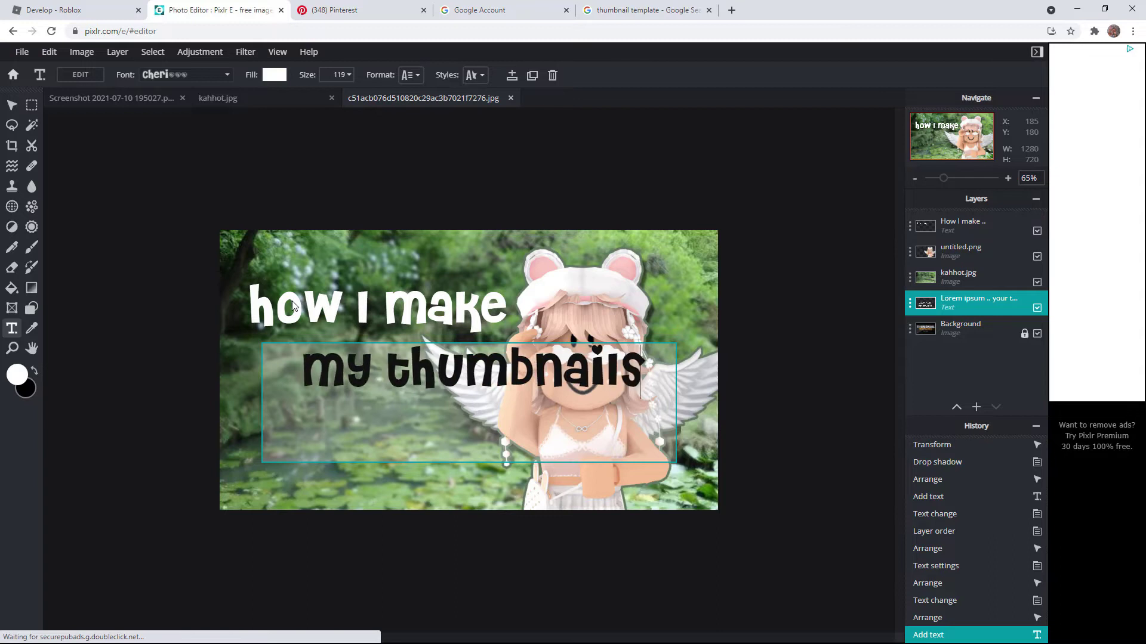
left_click(789, 207)
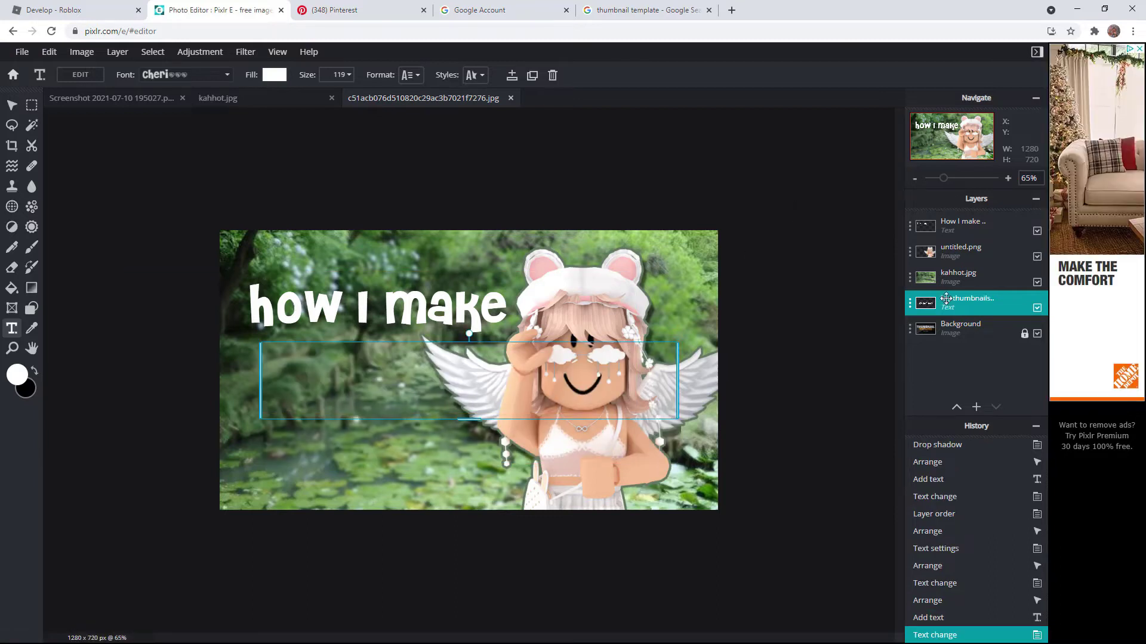
Step: Bring the "my thumbnails" layer to the top of the layer order and append "!" to its text
left_click_drag(949, 302, 949, 225)
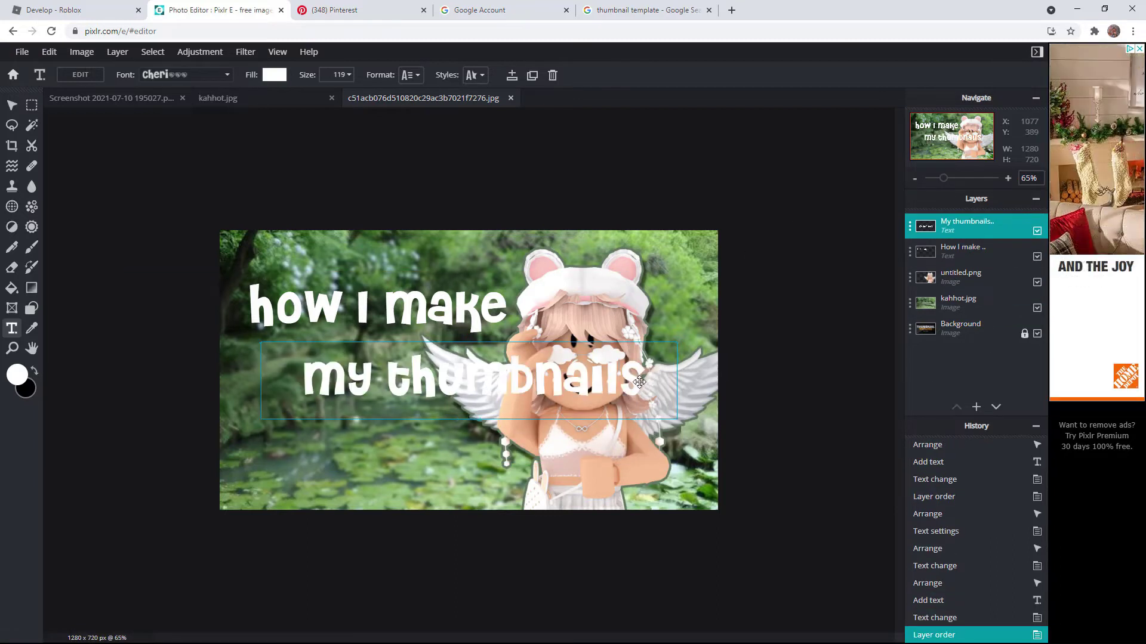
double_click(650, 382)
type("!")
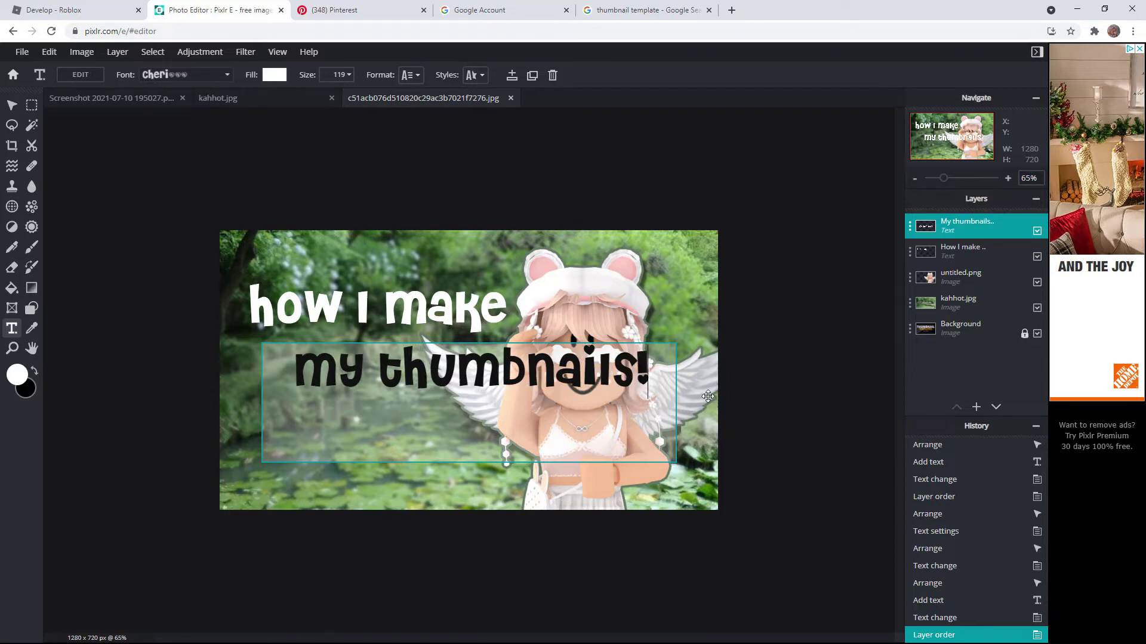
Step: Move the "my thumbnails!" text beneath "how i make" and set its font size to 125
left_click_drag(589, 384, 491, 400)
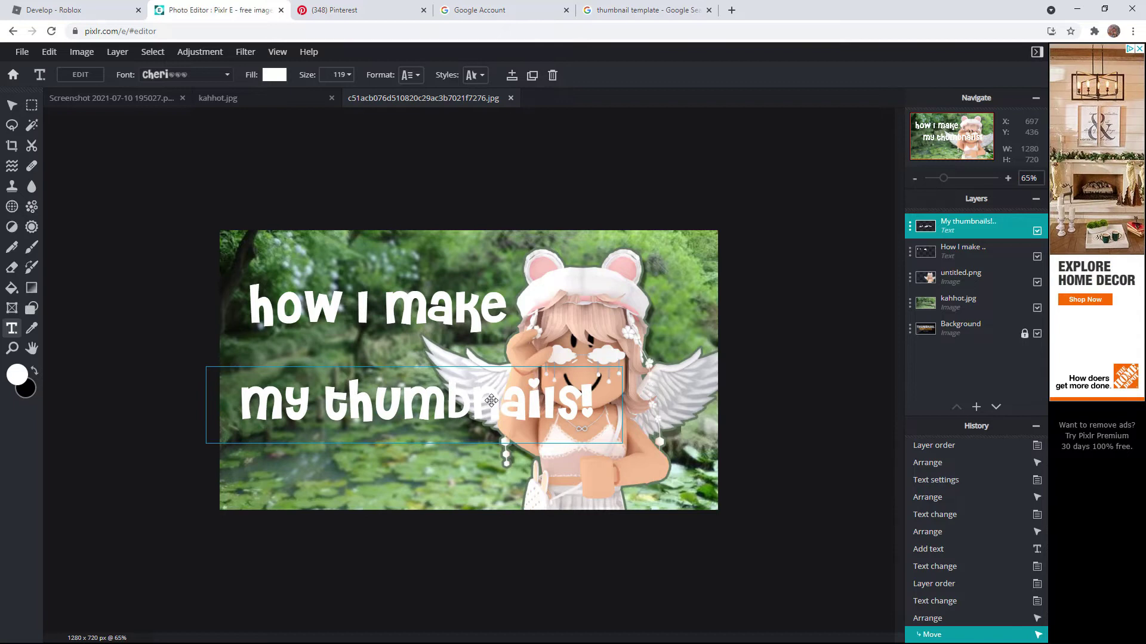
left_click(491, 400)
left_click(345, 75)
left_click_drag(286, 98, 287, 98)
Step: Break the second text into two lines before "thumbnails!" and center it closely under "how i make"
left_click(595, 411)
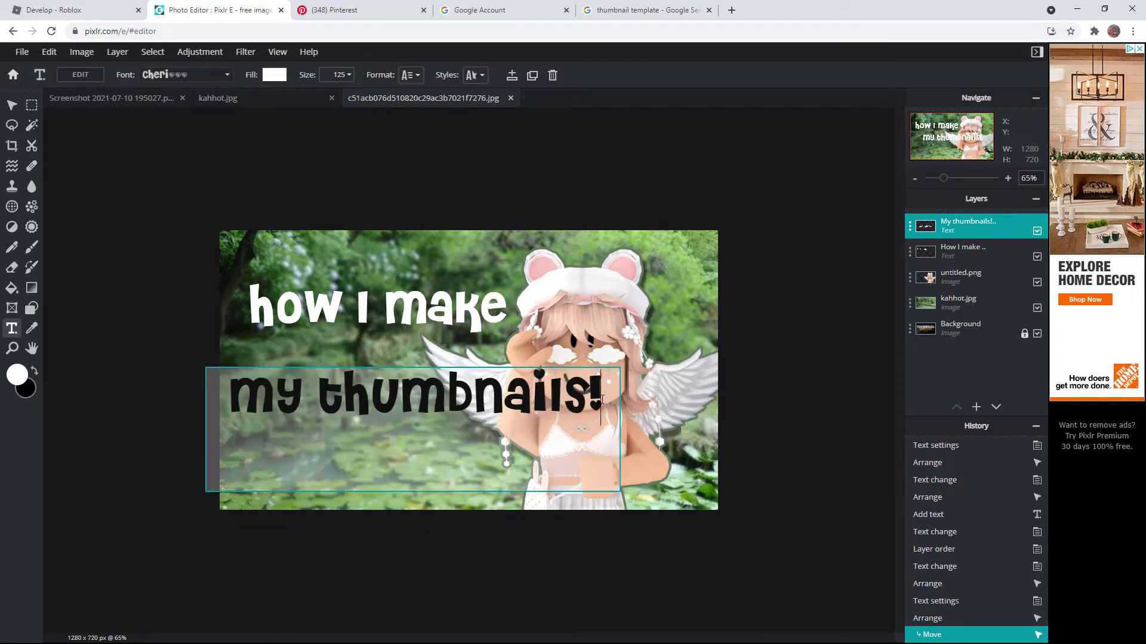
key("Return")
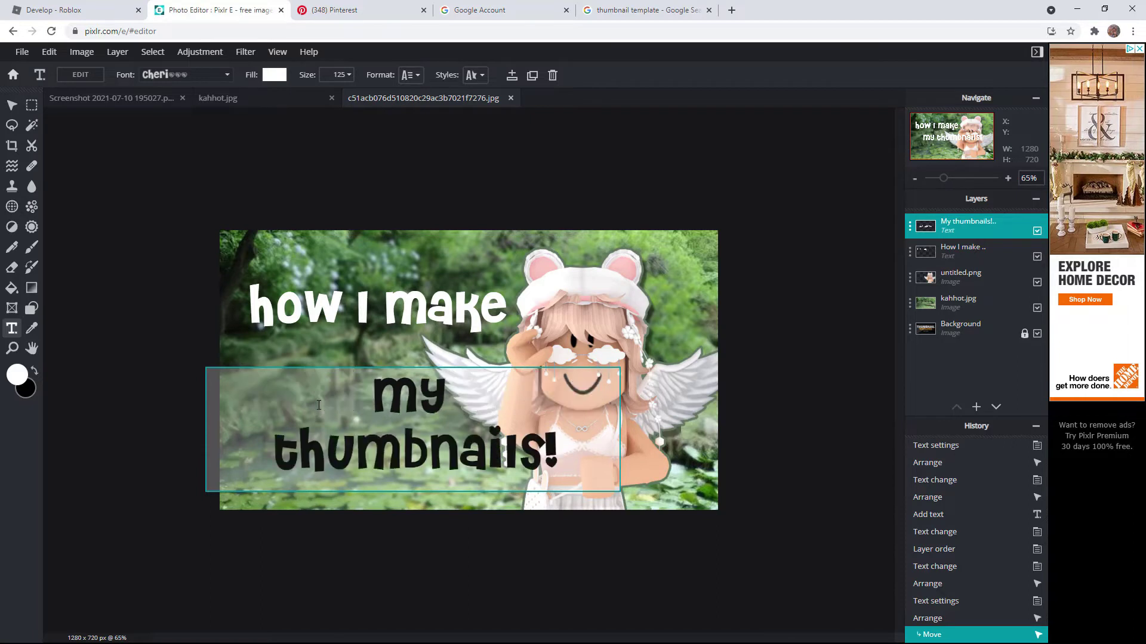
left_click(778, 420)
left_click_drag(474, 421, 446, 392)
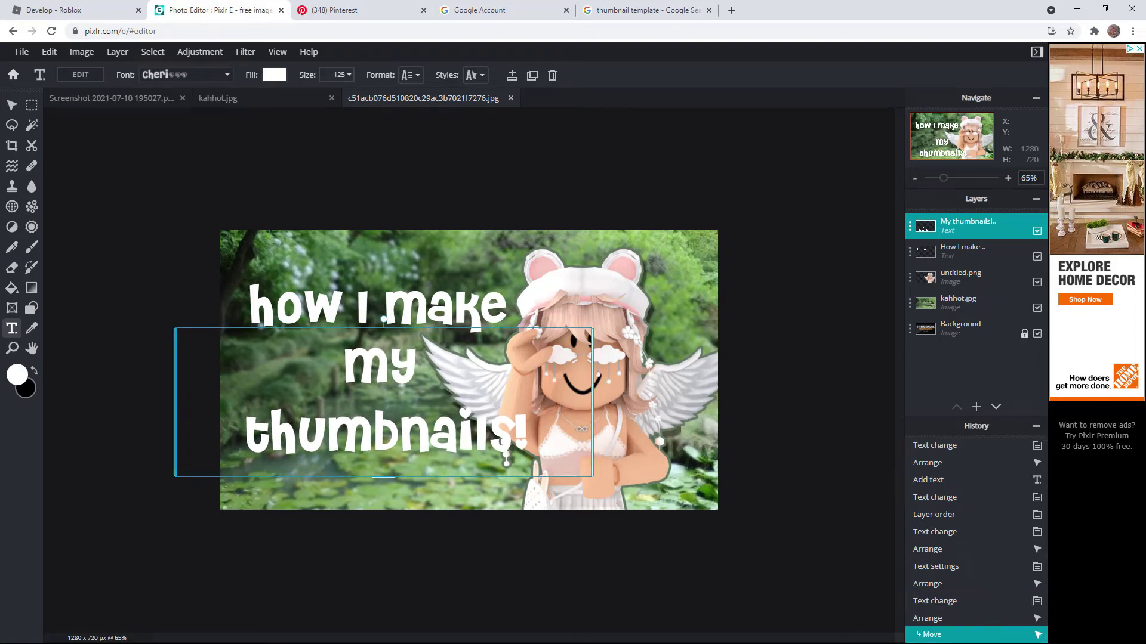
Step: Rasterize the "my thumbnails!" text layer and select its pixels
left_click(969, 228)
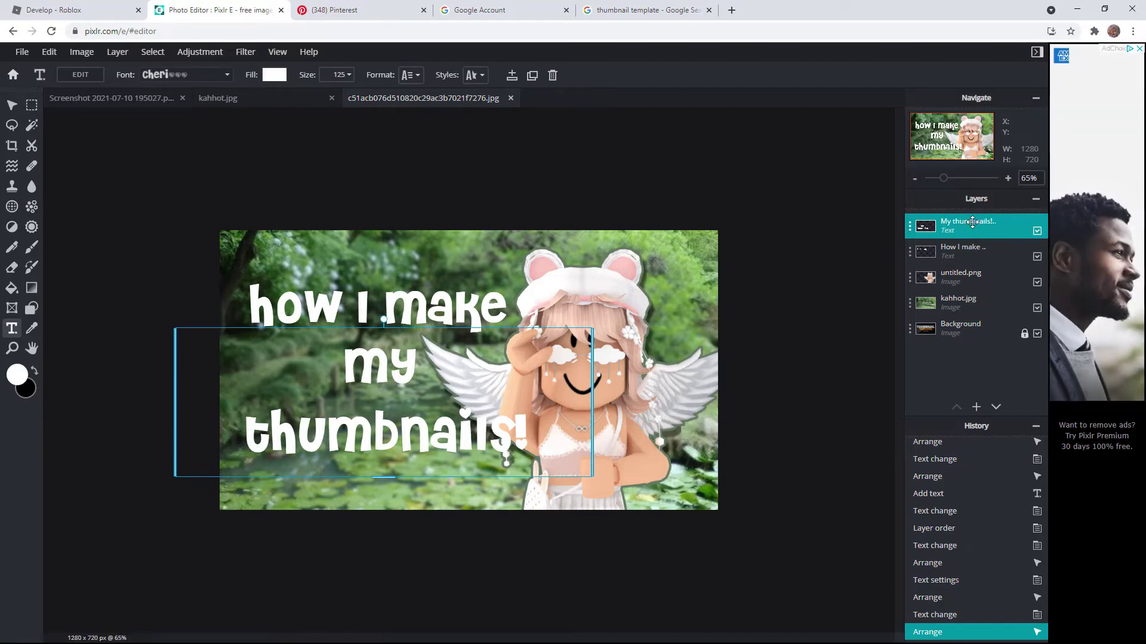
left_click(249, 57)
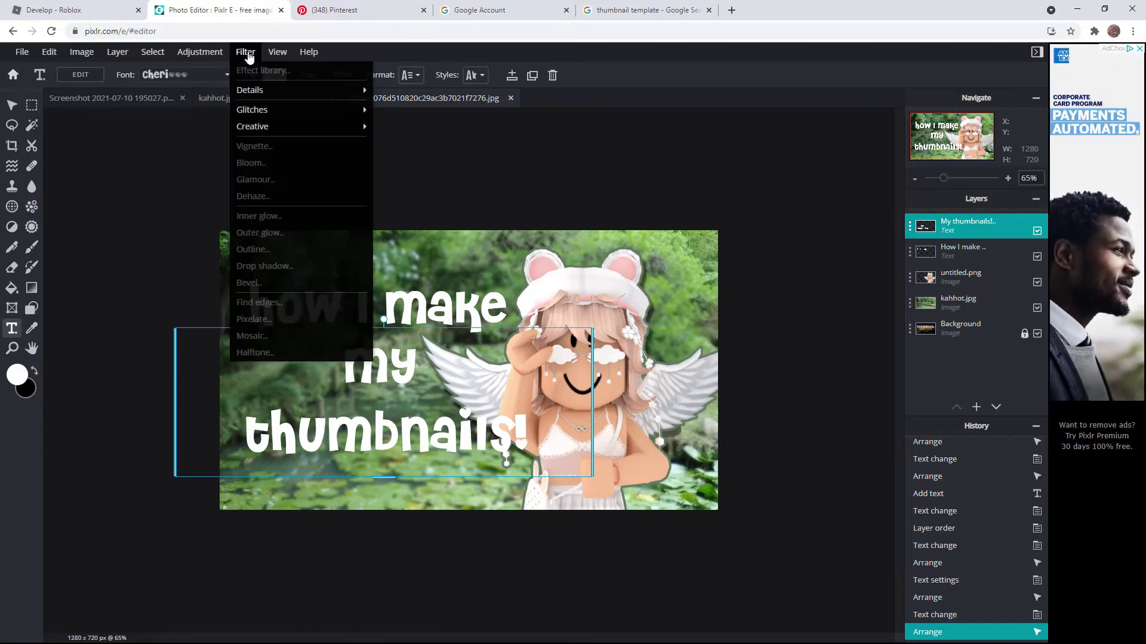
mouse_move(117, 54)
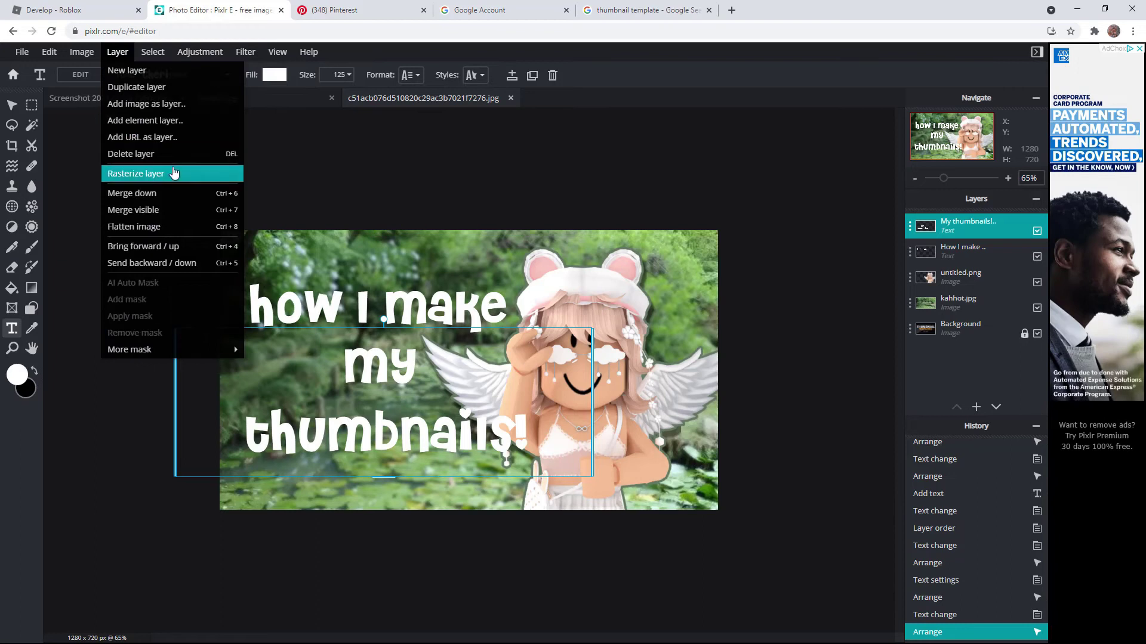
left_click(173, 173)
left_click(153, 52)
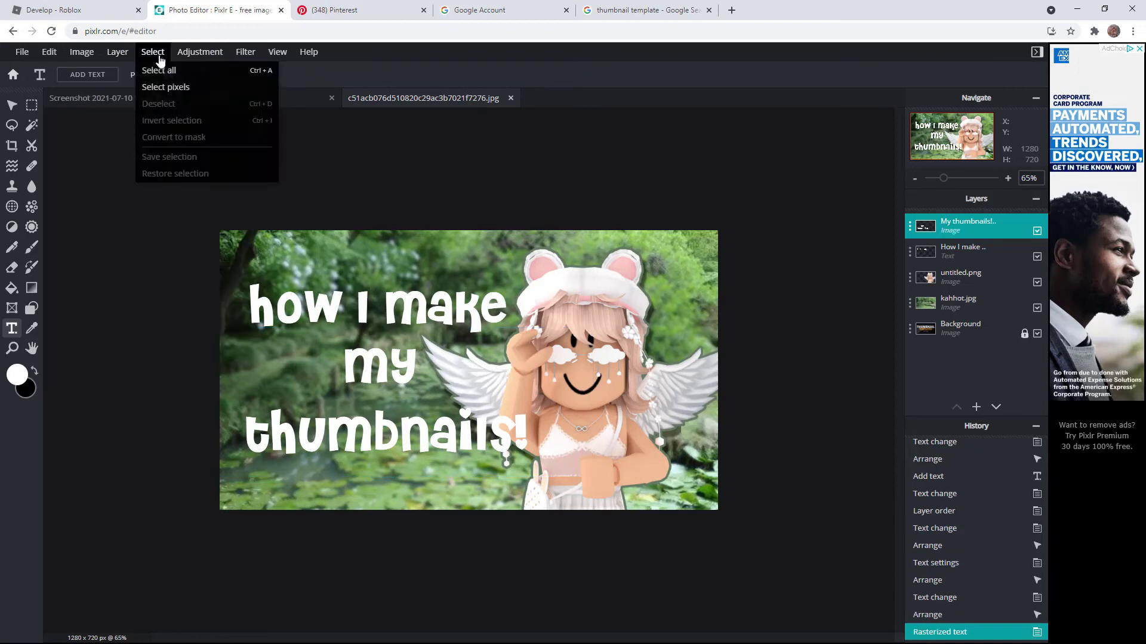
left_click(162, 89)
Step: Set up a linear gradient from white to the muted green #647A63
left_click(32, 291)
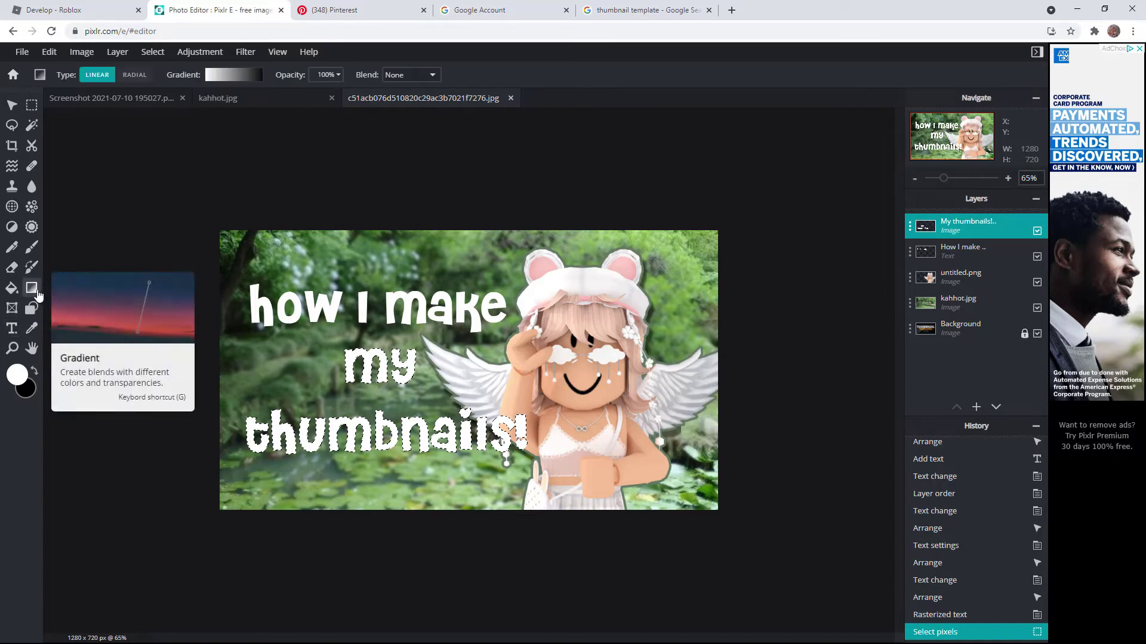
left_click(255, 78)
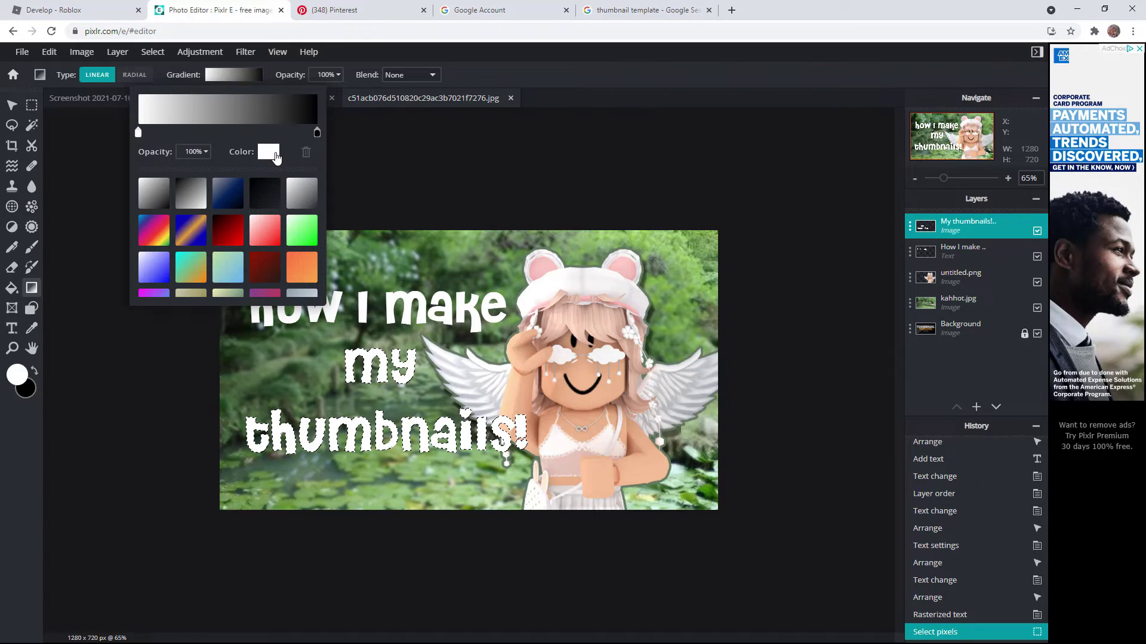
left_click(270, 153)
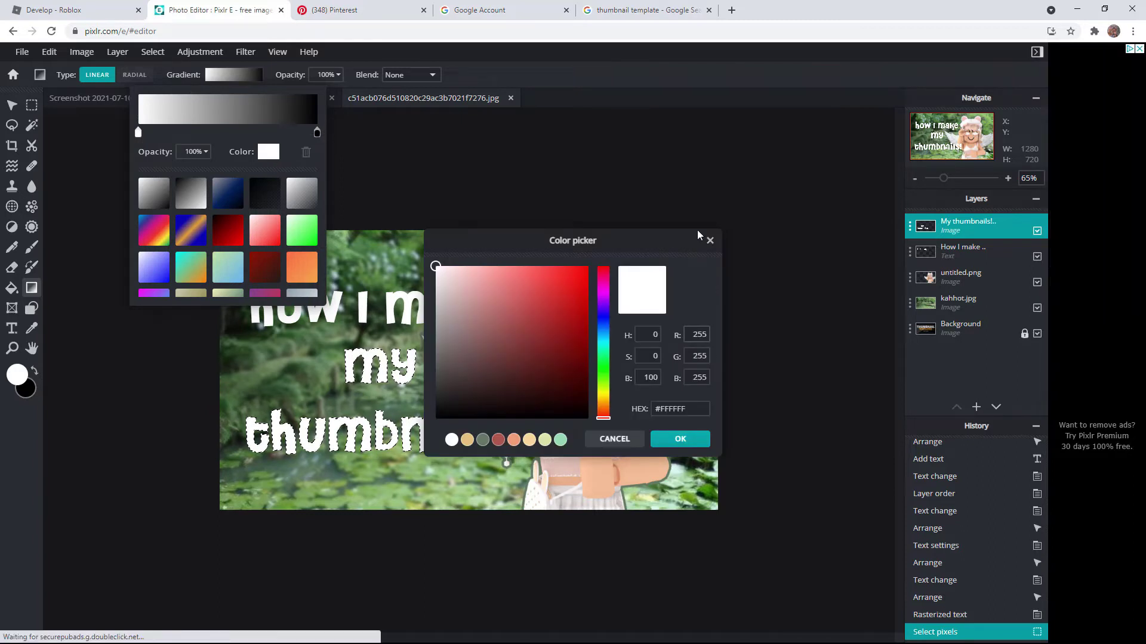
left_click(710, 242)
left_click(317, 132)
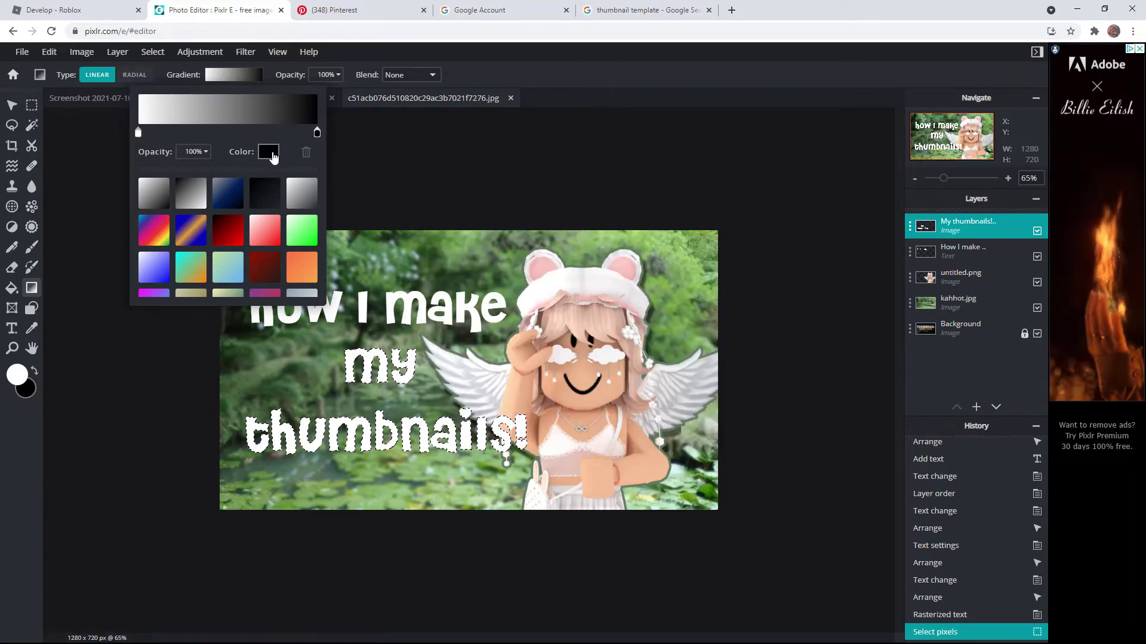
left_click(269, 152)
left_click(482, 440)
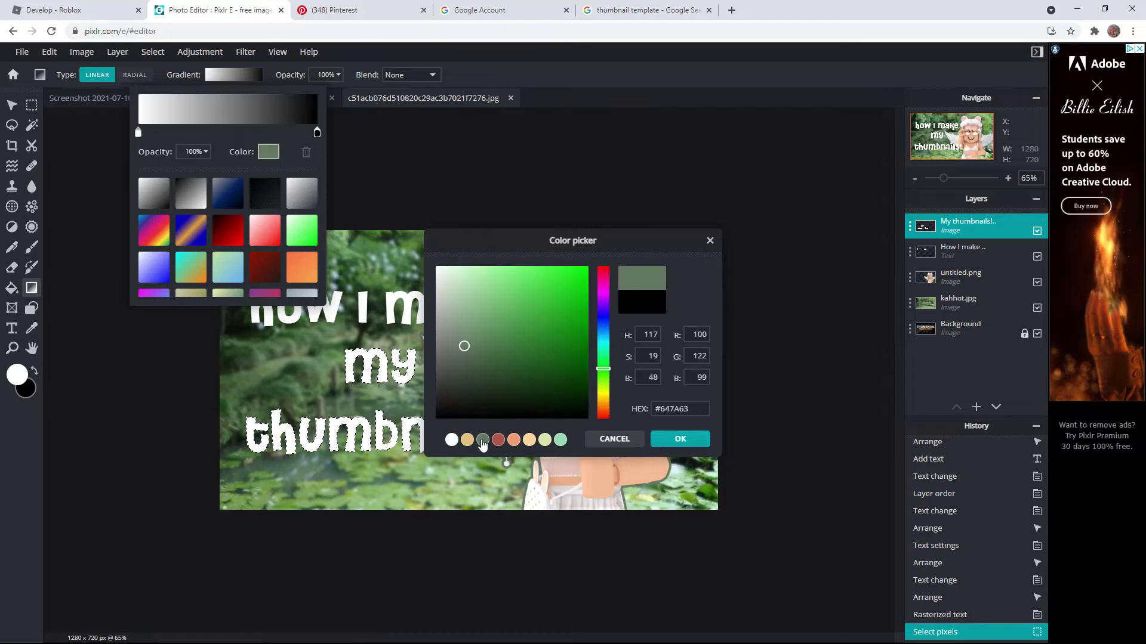
left_click(680, 438)
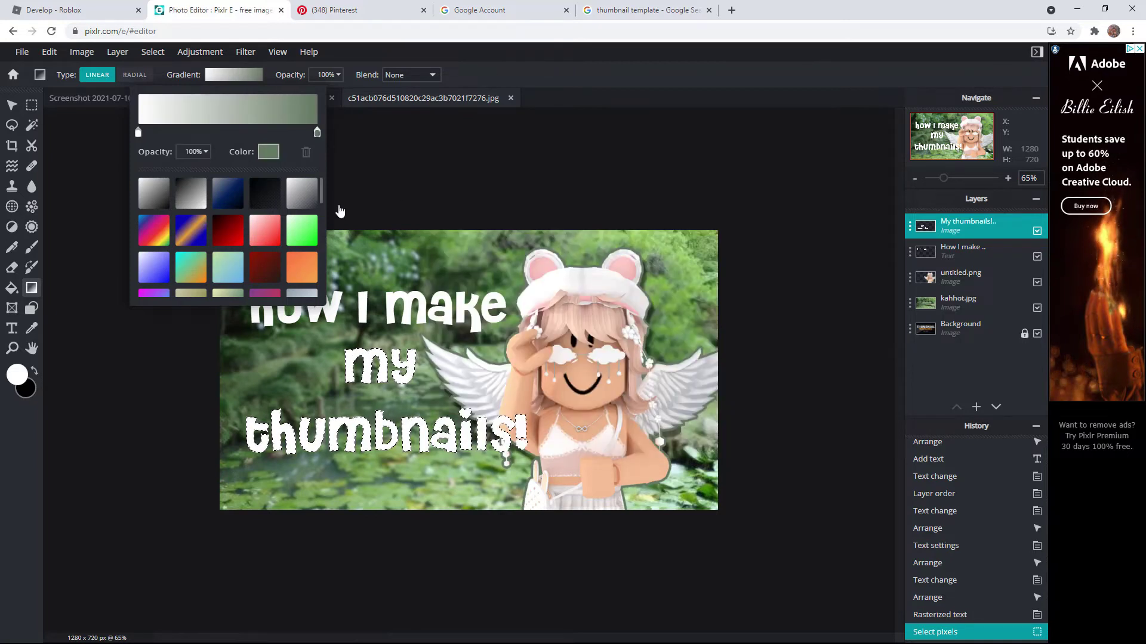
left_click(360, 152)
Step: Fill the selected "my thumbnails!" letters with the white-to-green gradient running from top to bottom
left_click_drag(391, 318, 385, 518)
left_click_drag(410, 401, 402, 498)
left_click_drag(391, 337, 363, 556)
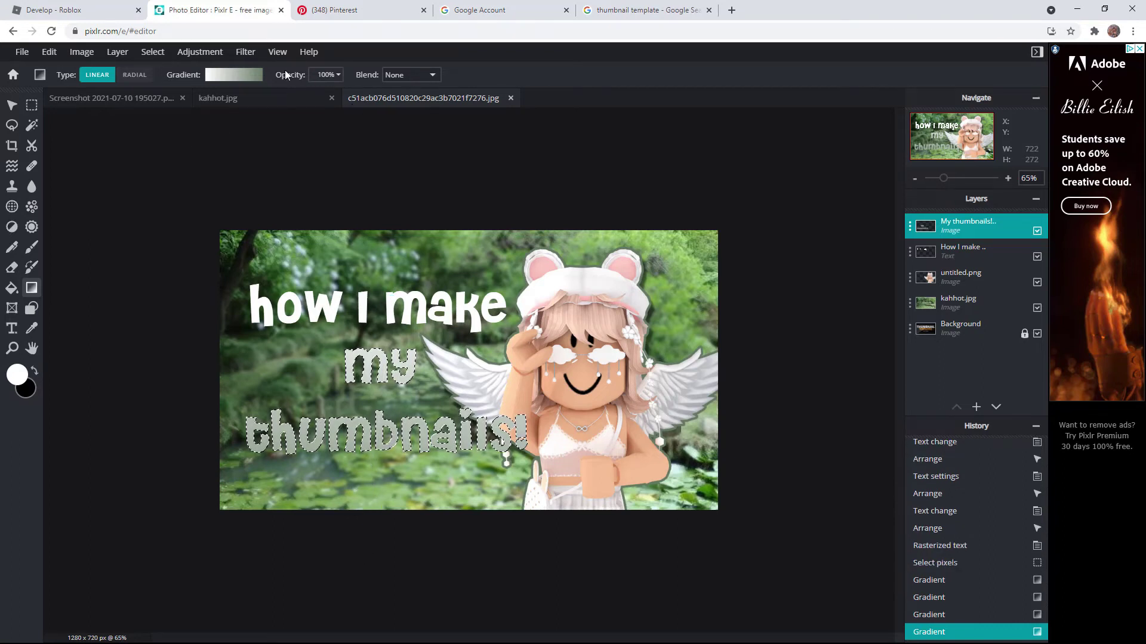
Step: Apply a white outline of size 8 at 100% opacity to the "my thumbnails!" letters
left_click(259, 54)
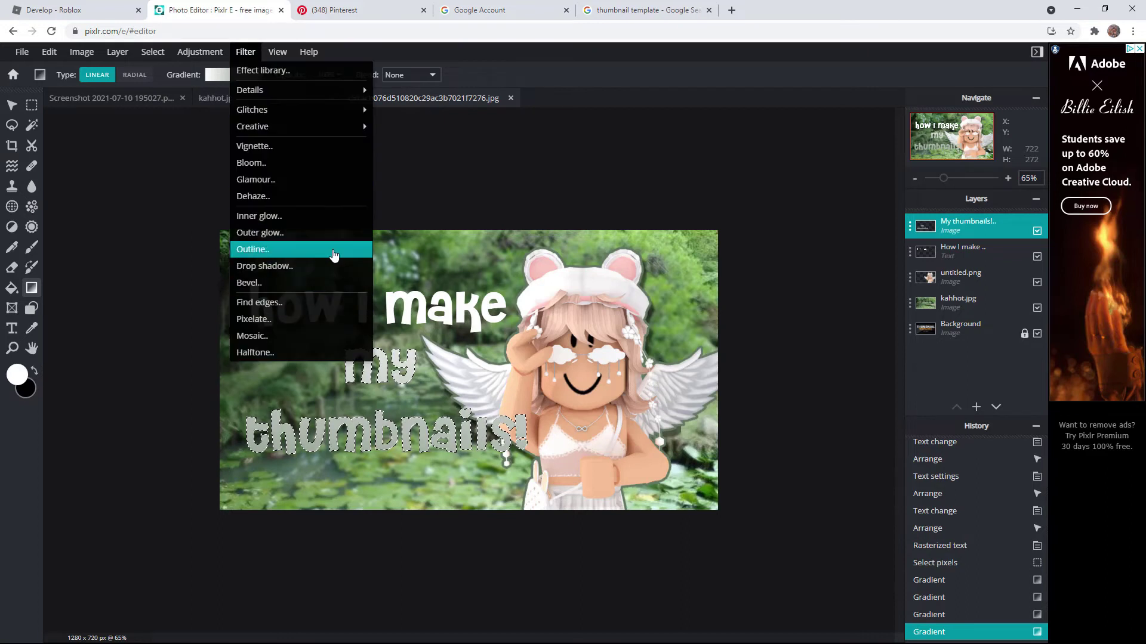
left_click(328, 246)
left_click_drag(484, 333, 481, 333)
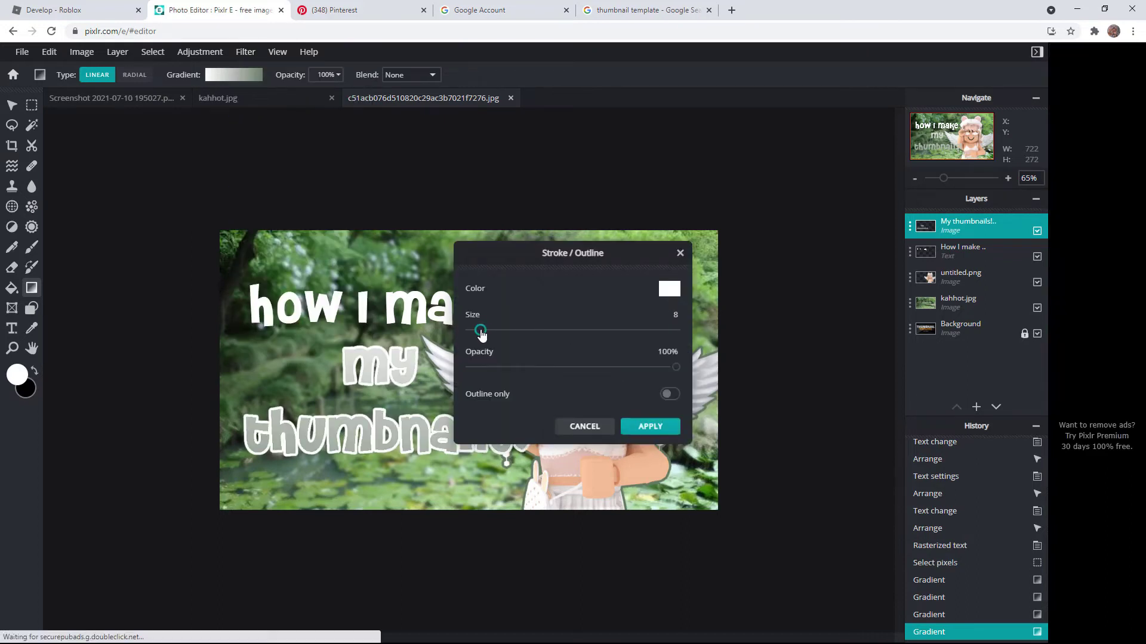
left_click(650, 426)
Step: Add a second outline to the "my thumbnails!" letters in the muted green #647A63, size 10, at 100% opacity
left_click(246, 52)
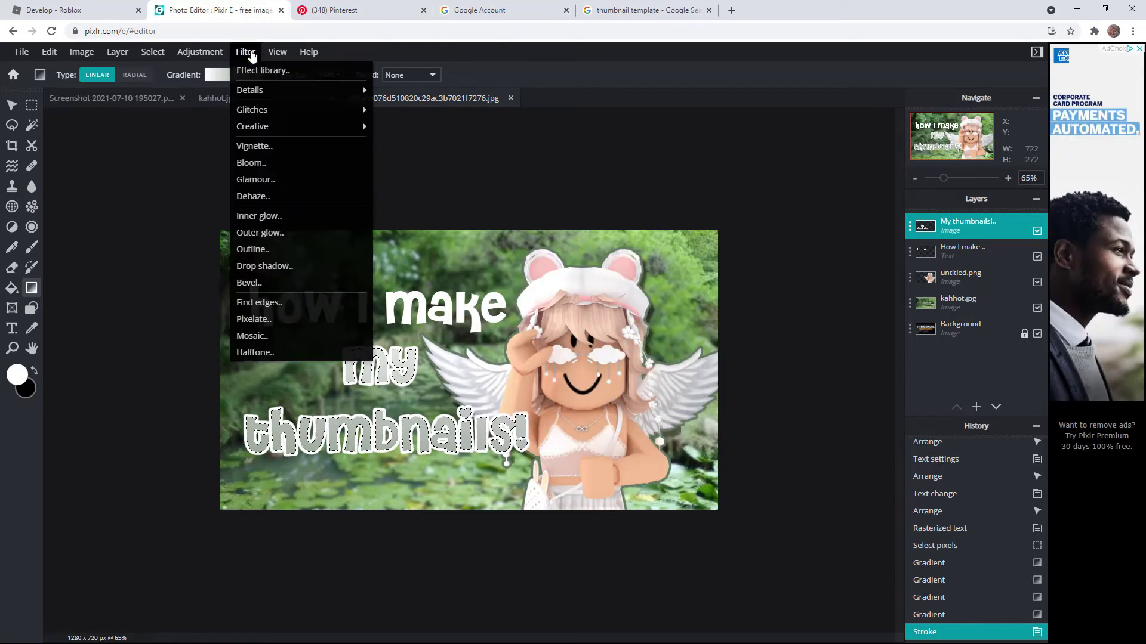
left_click(284, 249)
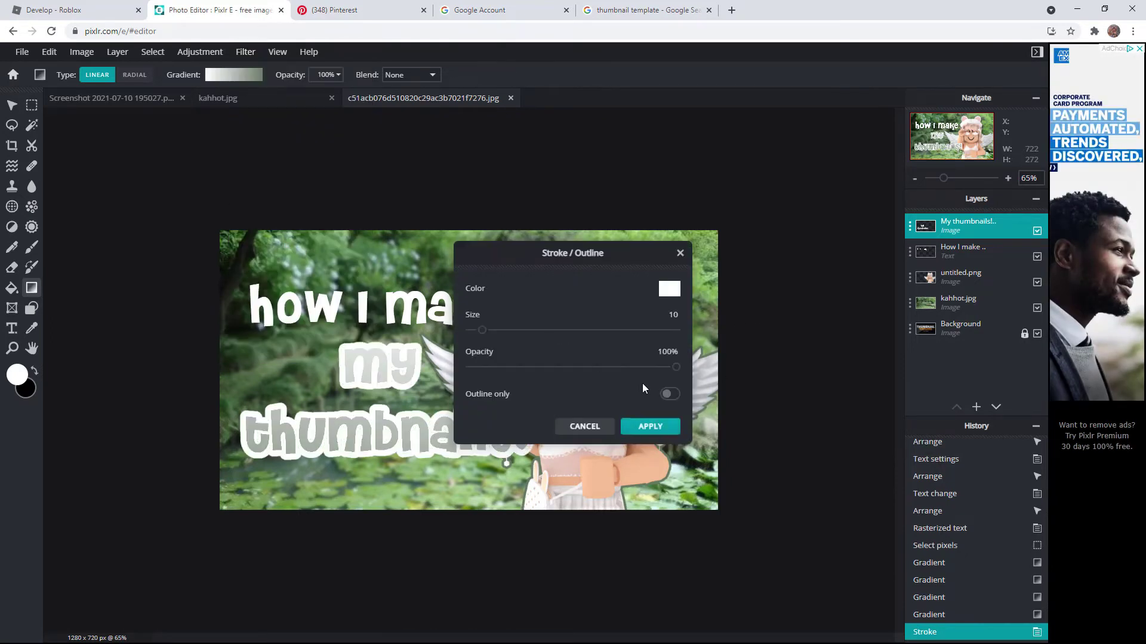
left_click(671, 290)
left_click(483, 440)
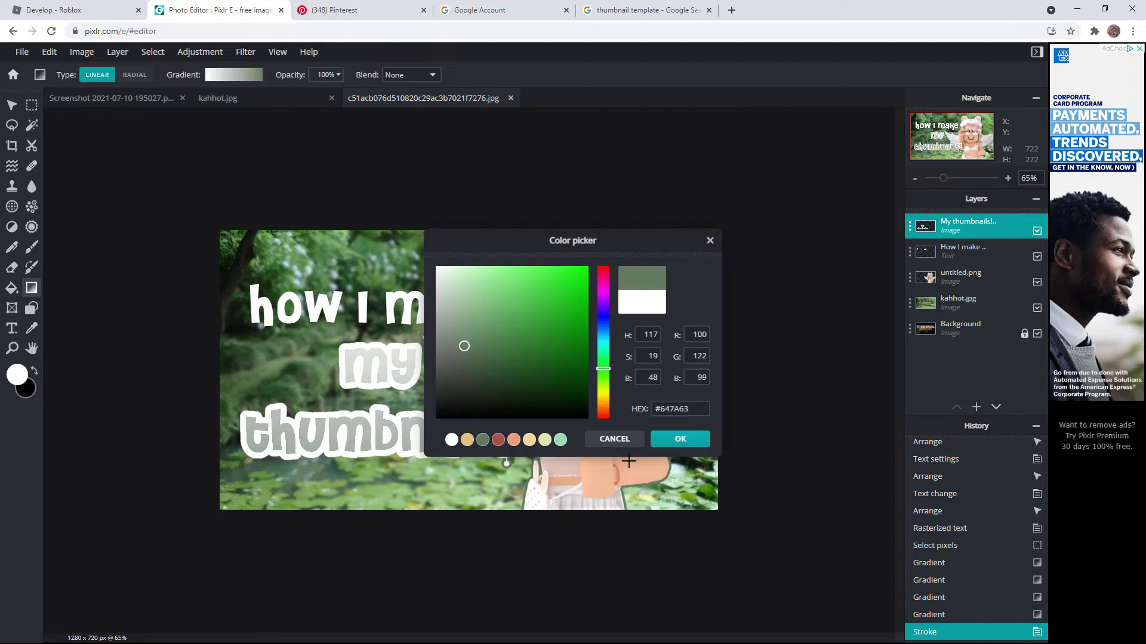
left_click(682, 439)
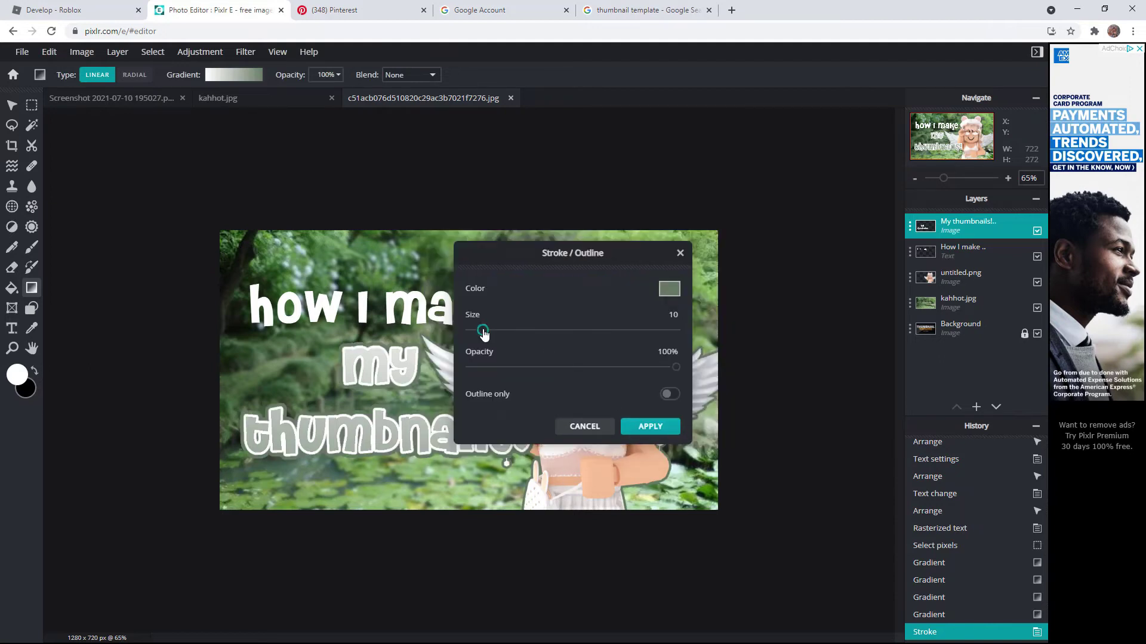
left_click(642, 431)
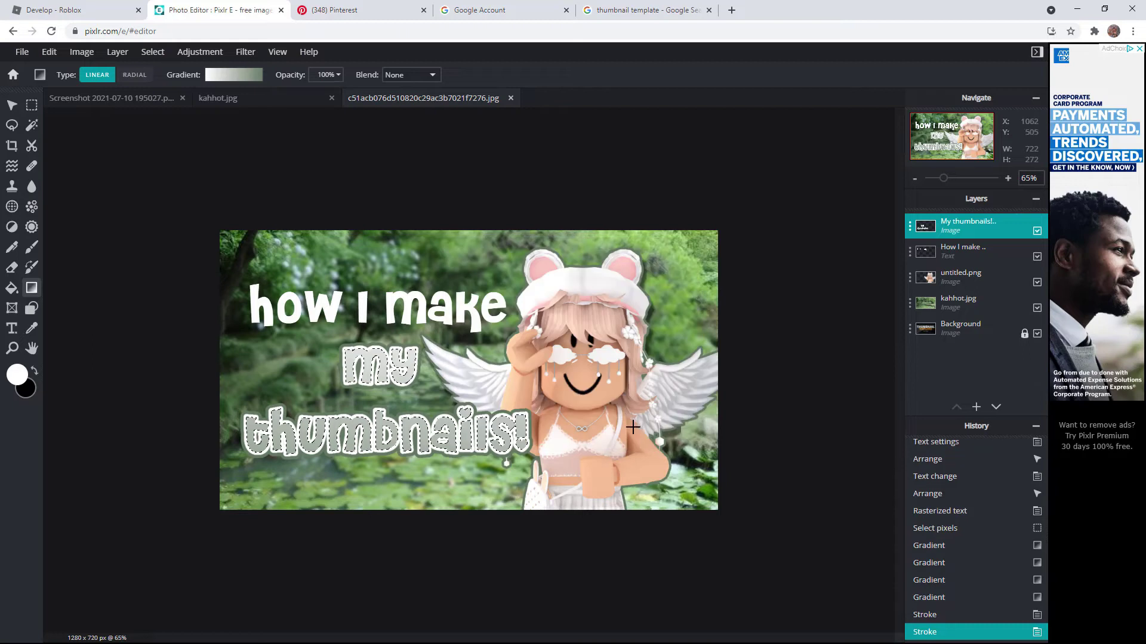
Step: Apply a black drop shadow to "my thumbnails!" with 50% opacity, 5px blur and offsets of -2px x and 12px y, and clear the selection
left_click(245, 51)
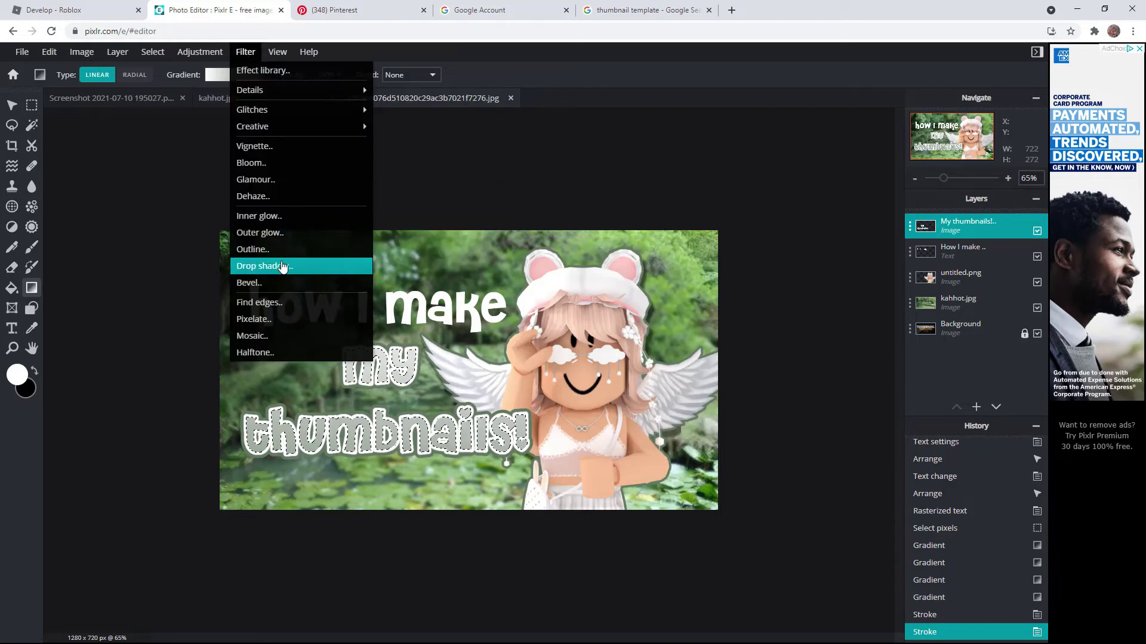
left_click(281, 264)
left_click_drag(588, 382, 583, 418)
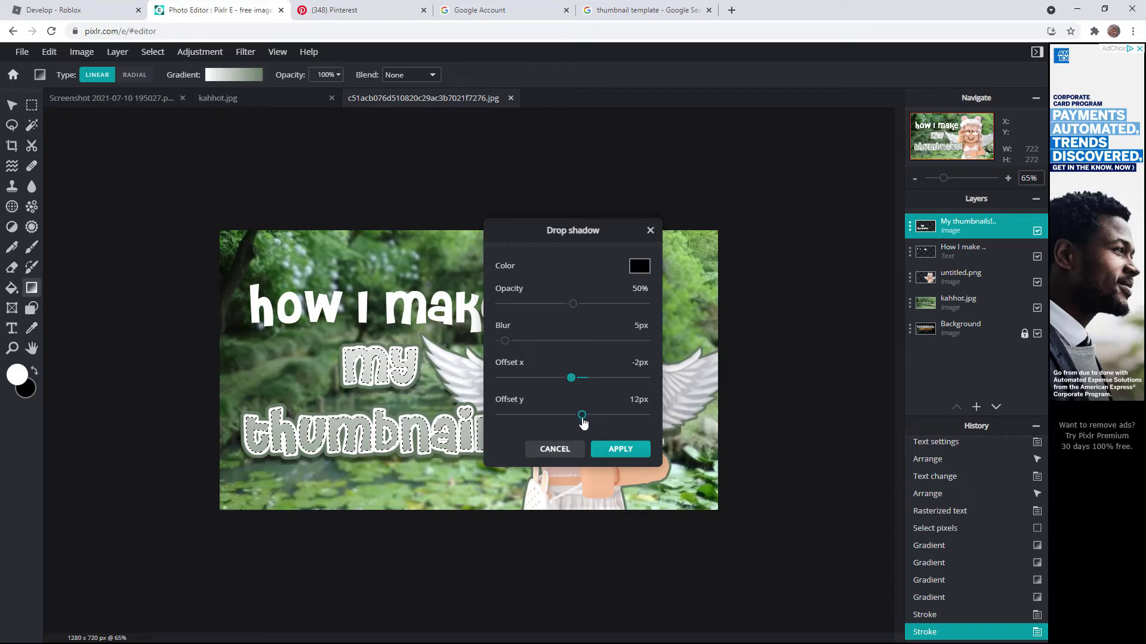
left_click(600, 449)
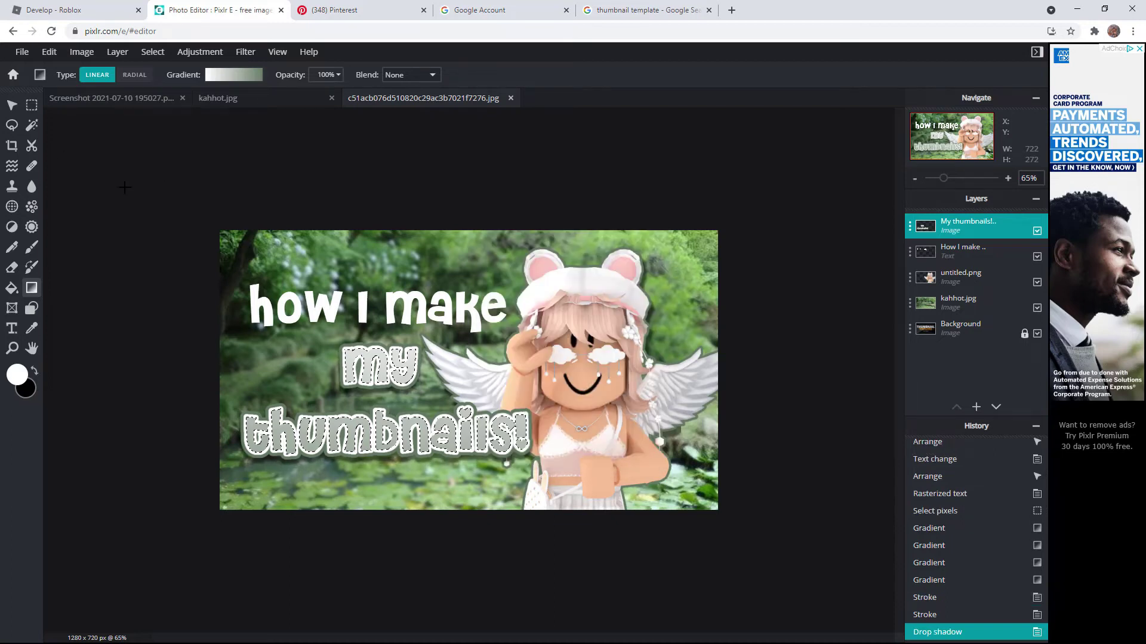
left_click(32, 105)
left_click(353, 338)
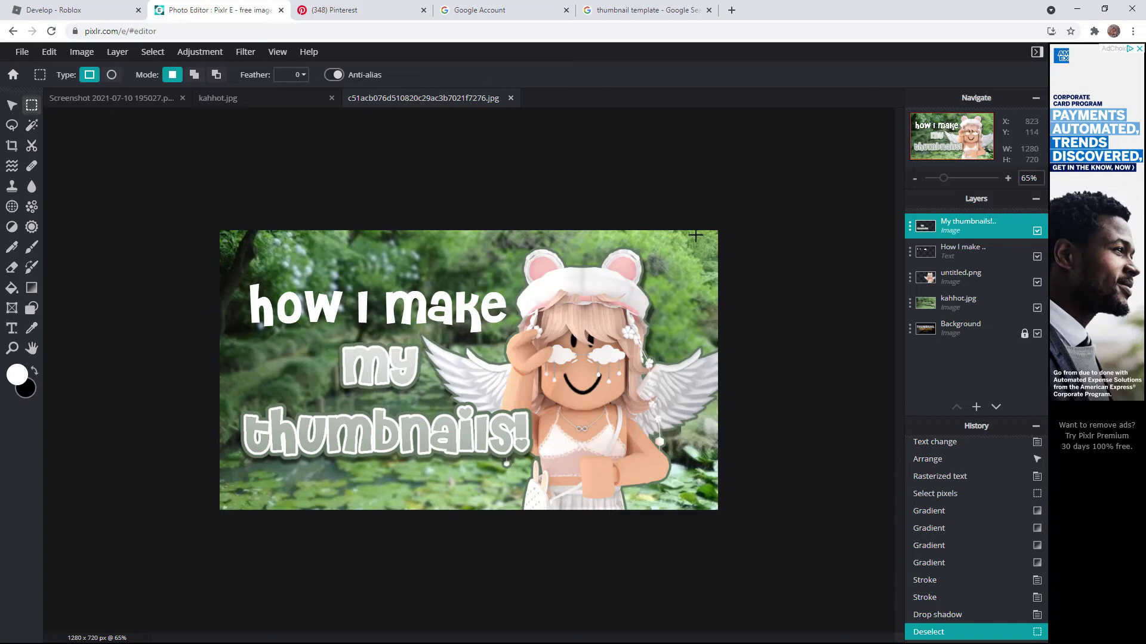
Step: Rasterize the "how i make" text layer and select its pixels
left_click(946, 247)
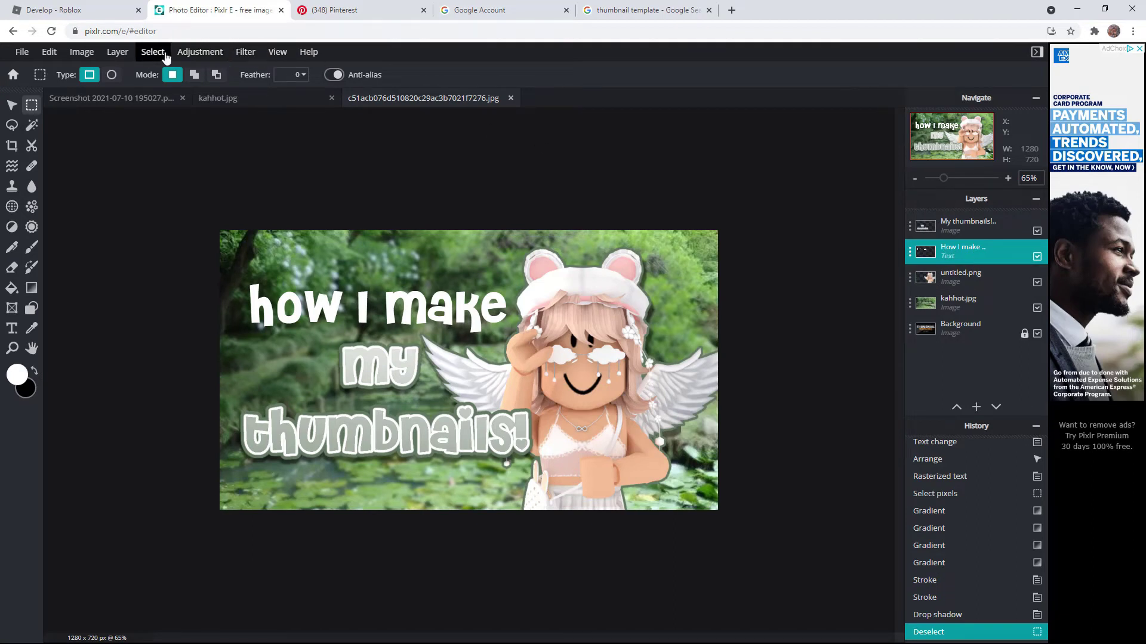
left_click(118, 51)
left_click(128, 172)
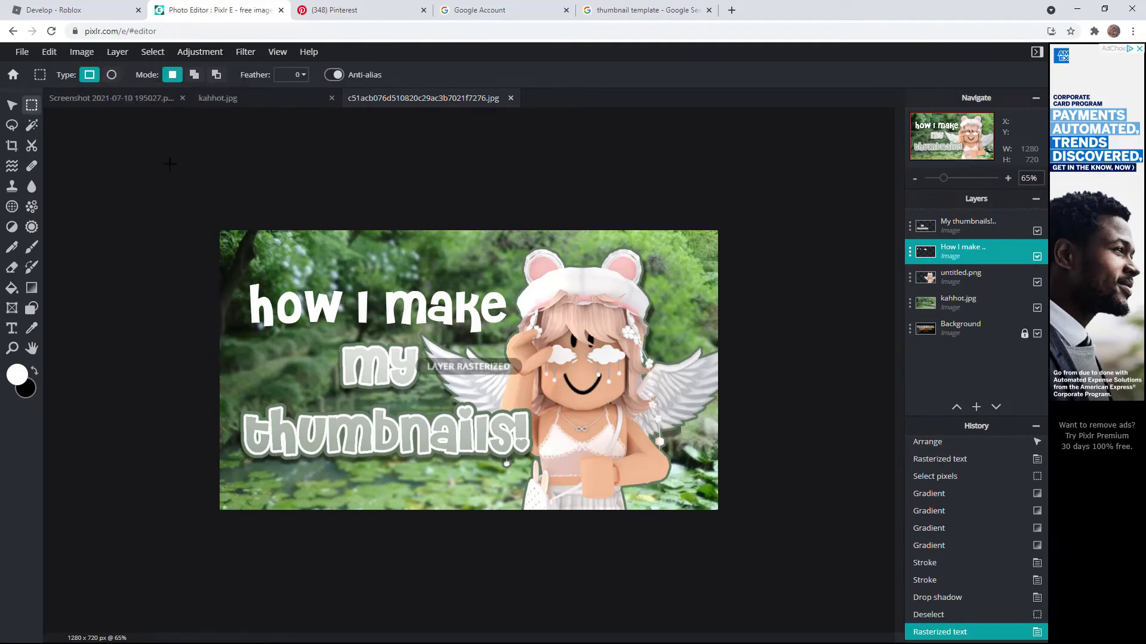
left_click(153, 52)
left_click(178, 87)
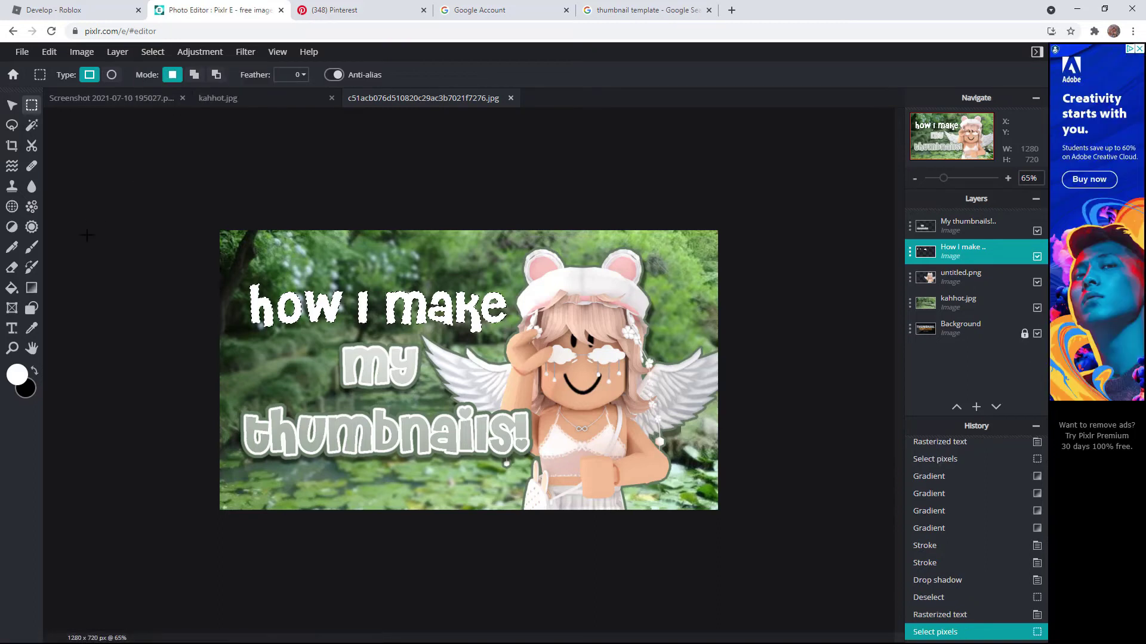
Step: Set up a linear gradient for the "how i make" letters, running from white to the muted green #647A63
left_click(33, 289)
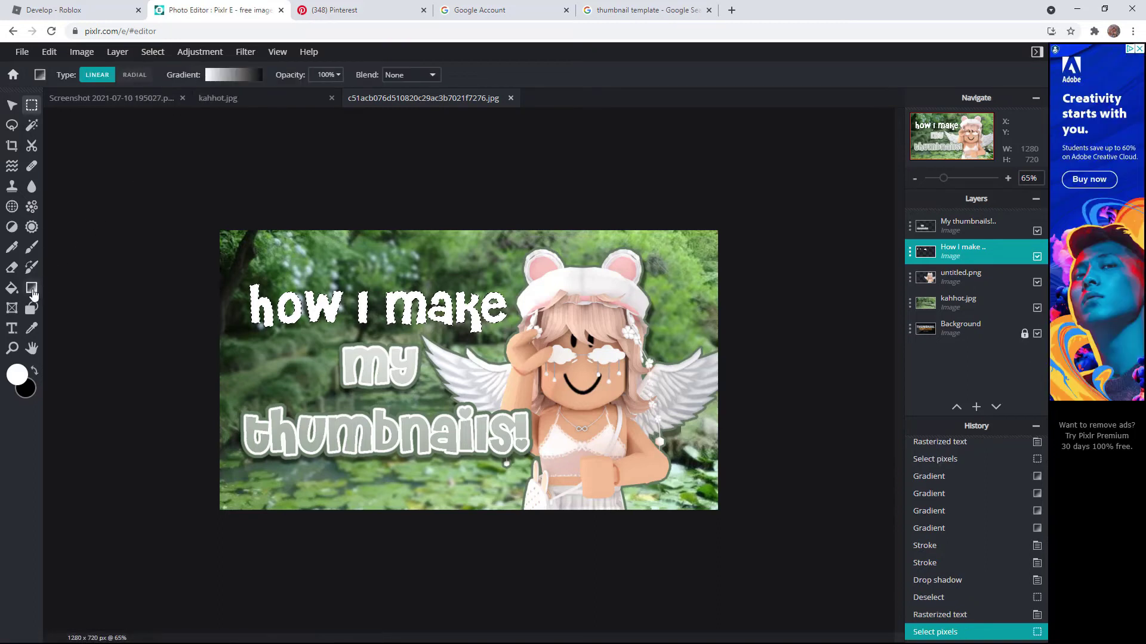
left_click(251, 80)
left_click(269, 152)
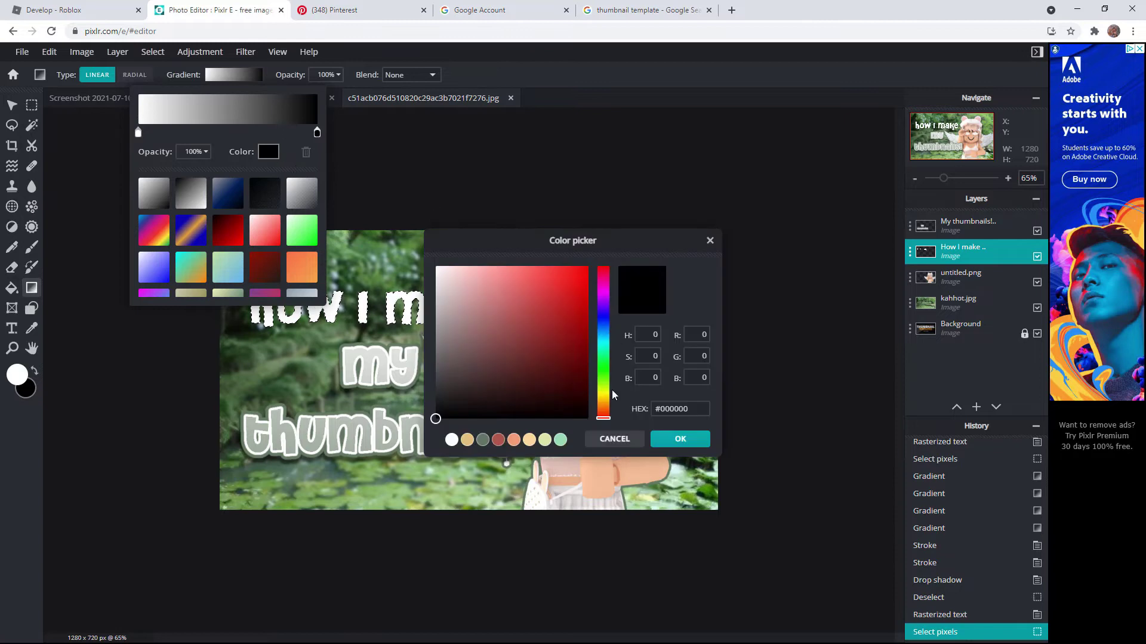
left_click(484, 442)
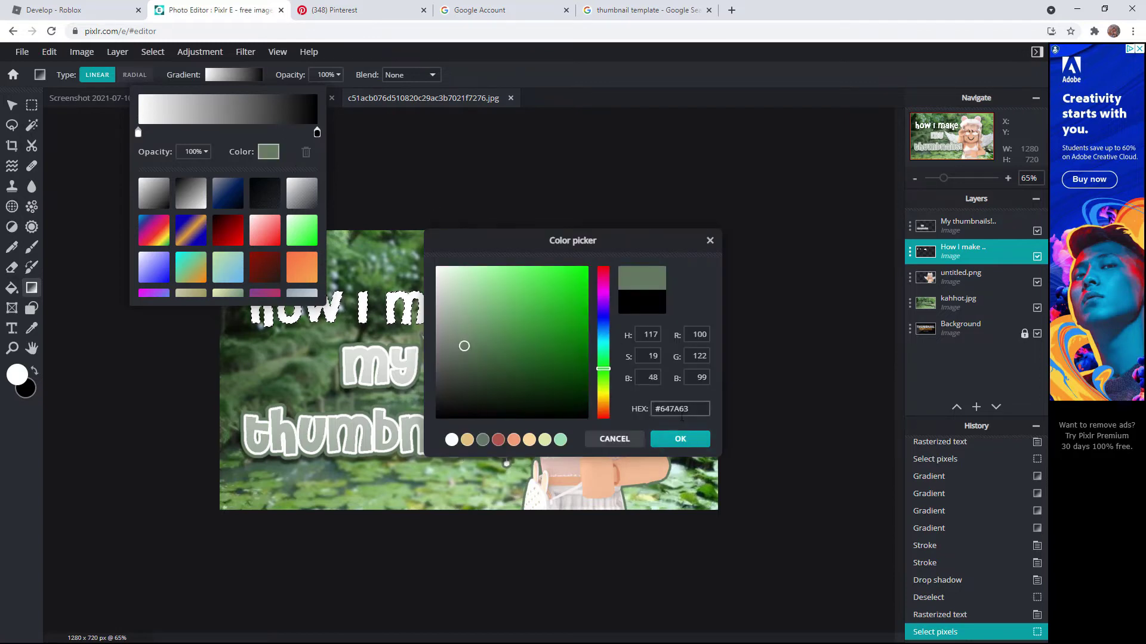
left_click(680, 439)
Step: Fill the selected "how i make" letters from top to bottom with the white-to-green gradient
left_click(413, 293)
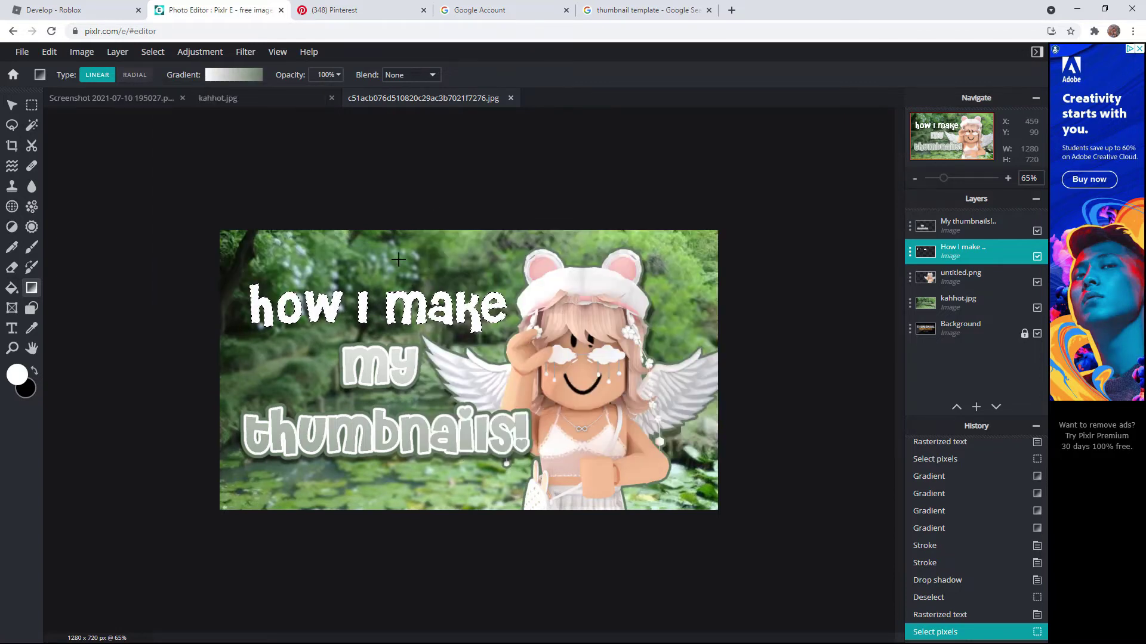
left_click_drag(404, 360, 397, 369)
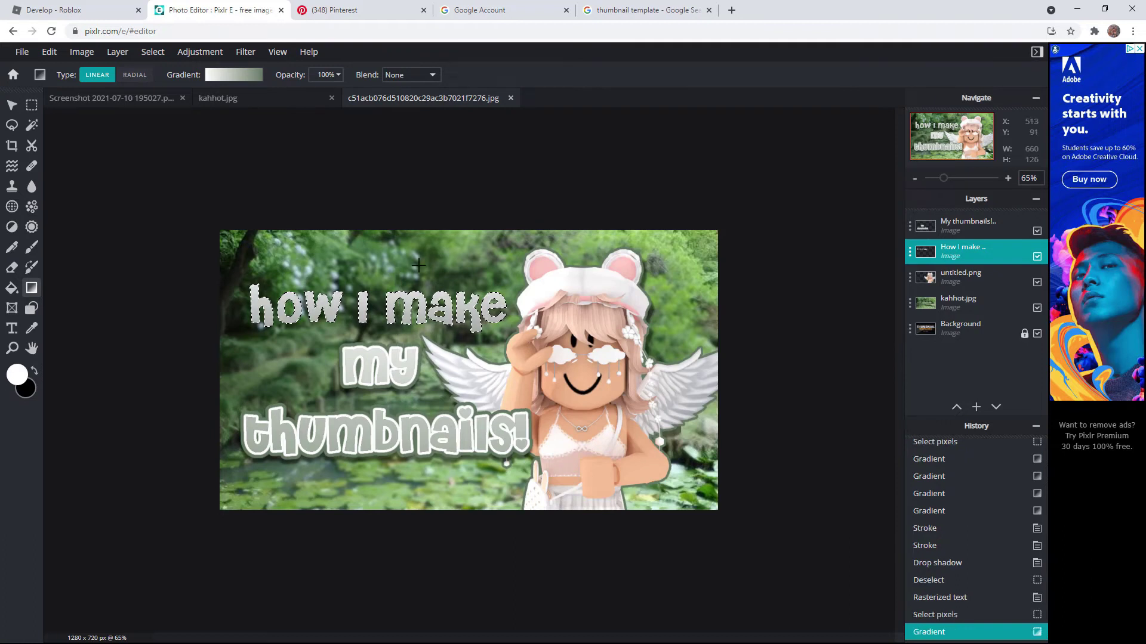
left_click_drag(412, 256, 405, 377)
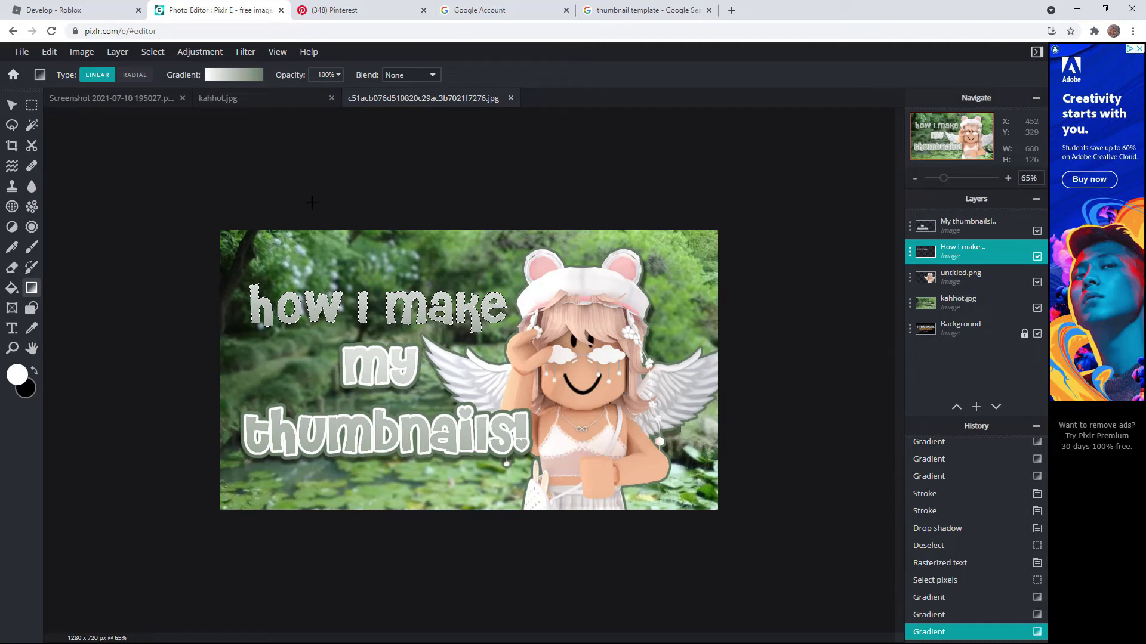
Step: Apply a white outline of size 8 at 100% opacity to the "how i make" letters
left_click(245, 52)
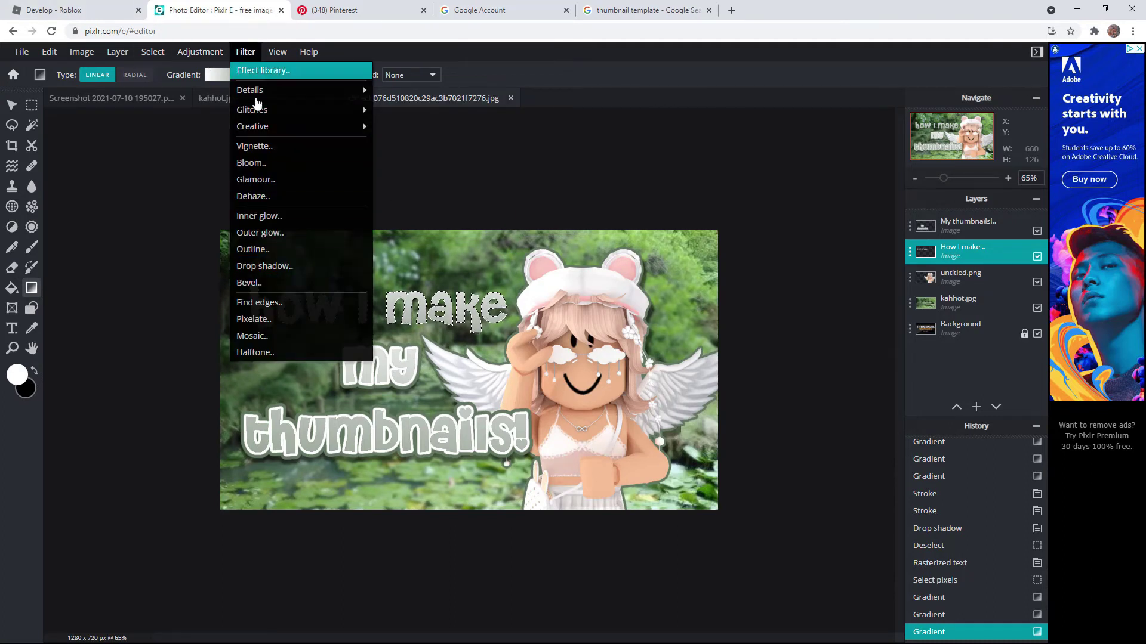
left_click(262, 250)
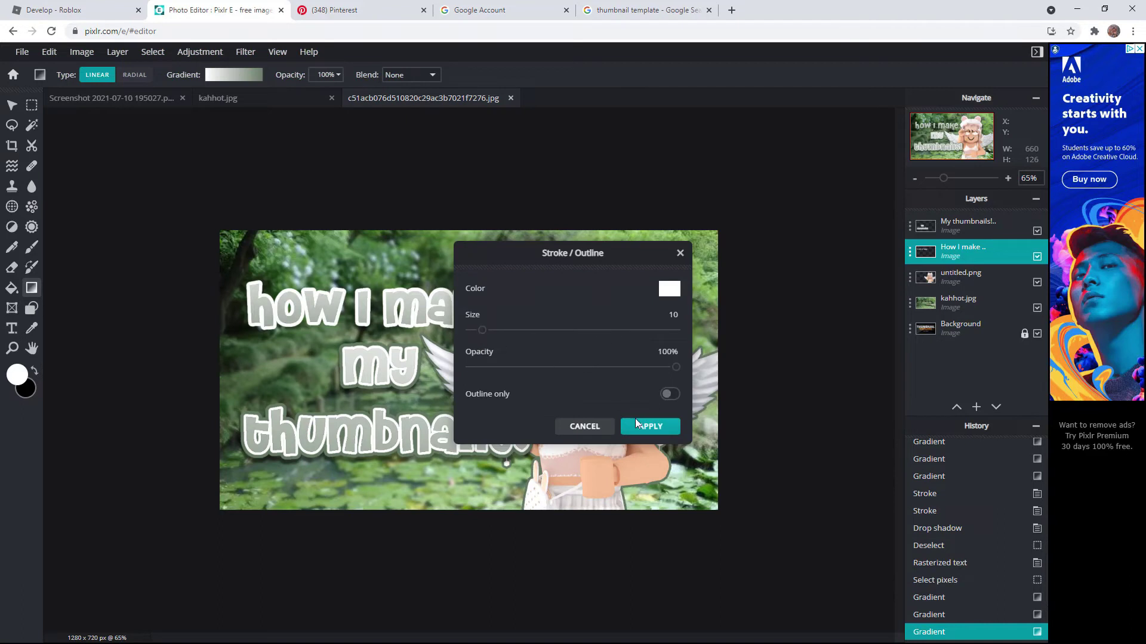
left_click_drag(480, 335, 482, 335)
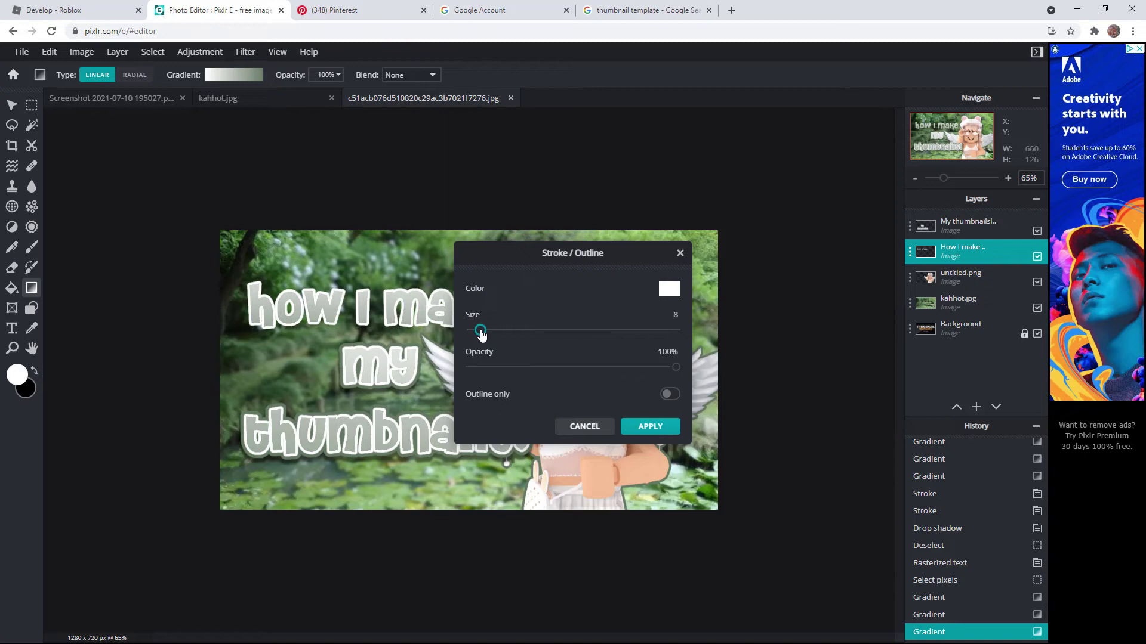
left_click(651, 427)
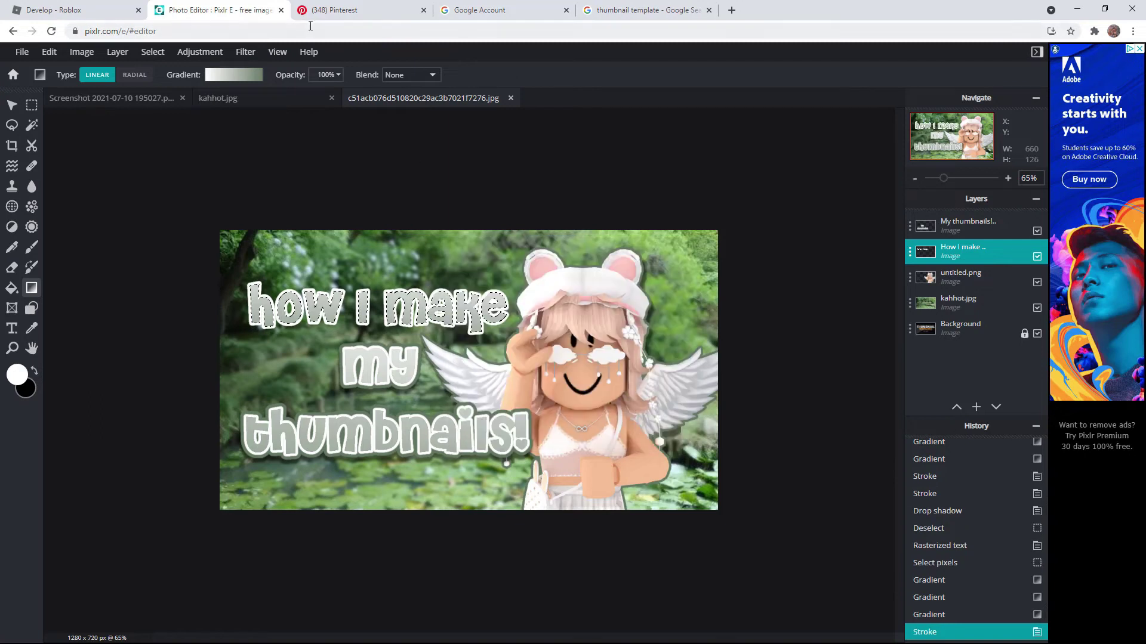
Step: Add a second outline around the "how i make" letters in the muted green #647A63, size 10, at 100% opacity
left_click(277, 52)
mouse_move(233, 57)
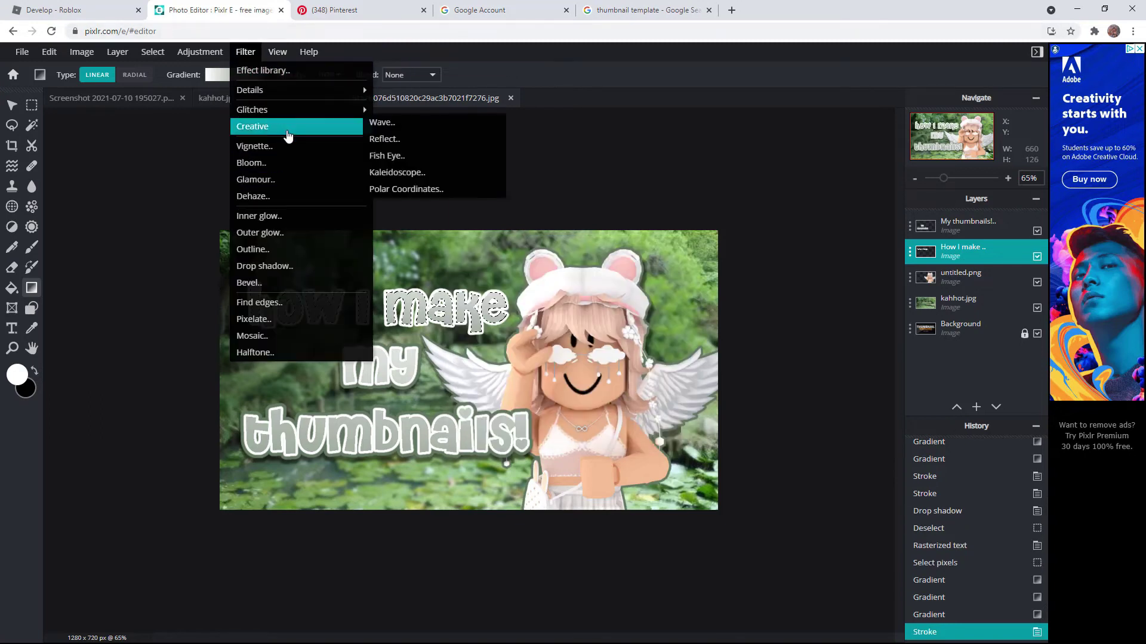
left_click(281, 251)
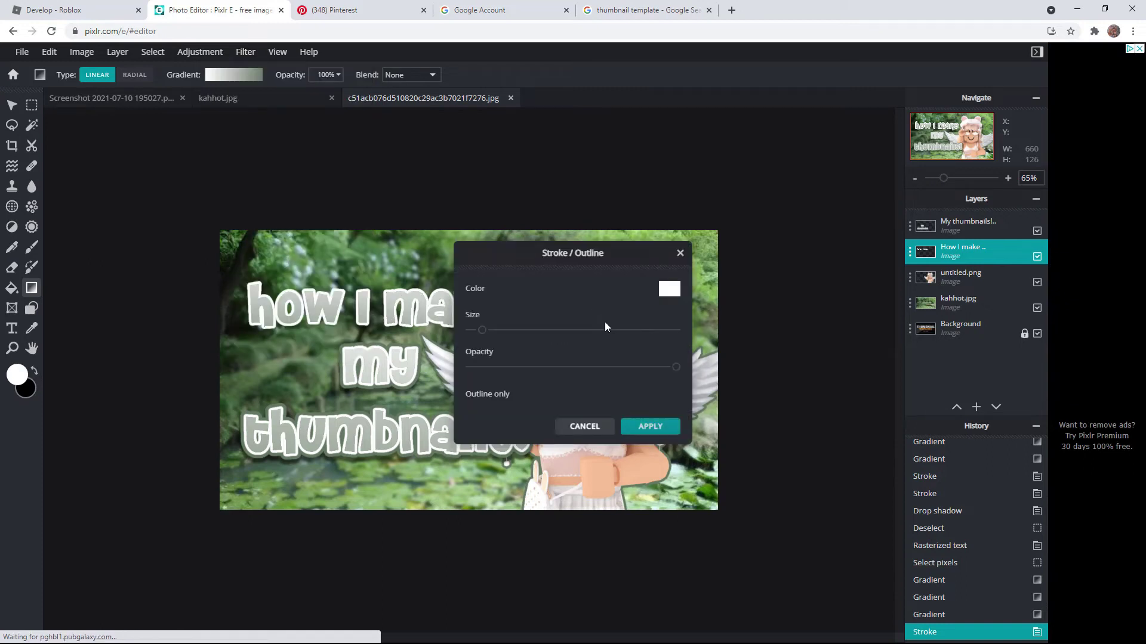
left_click(664, 288)
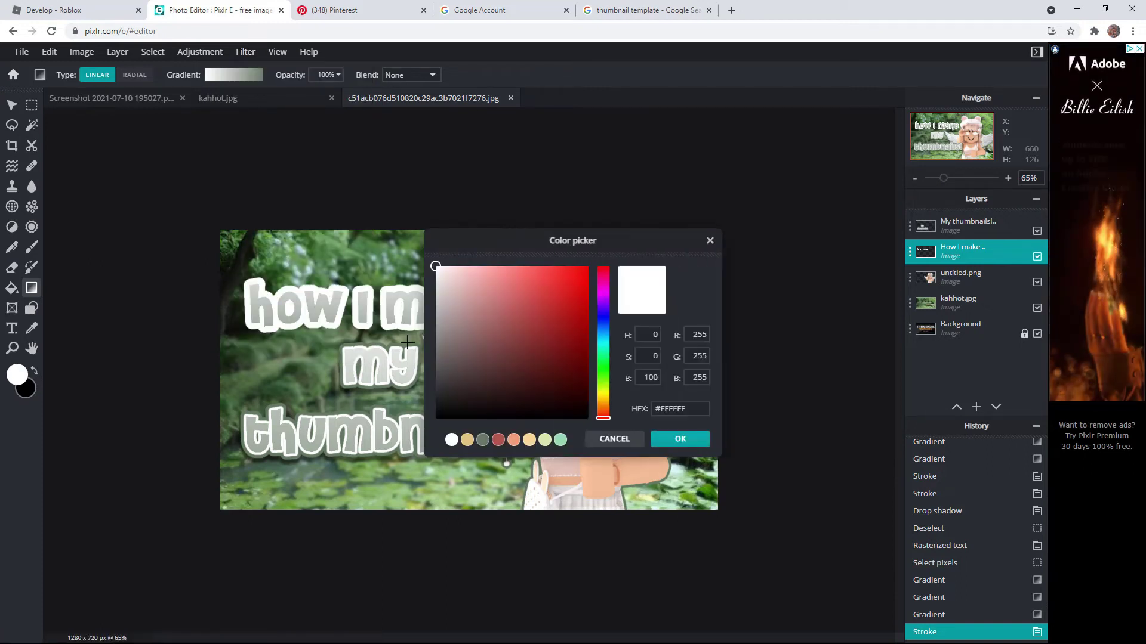
left_click(482, 439)
left_click(662, 443)
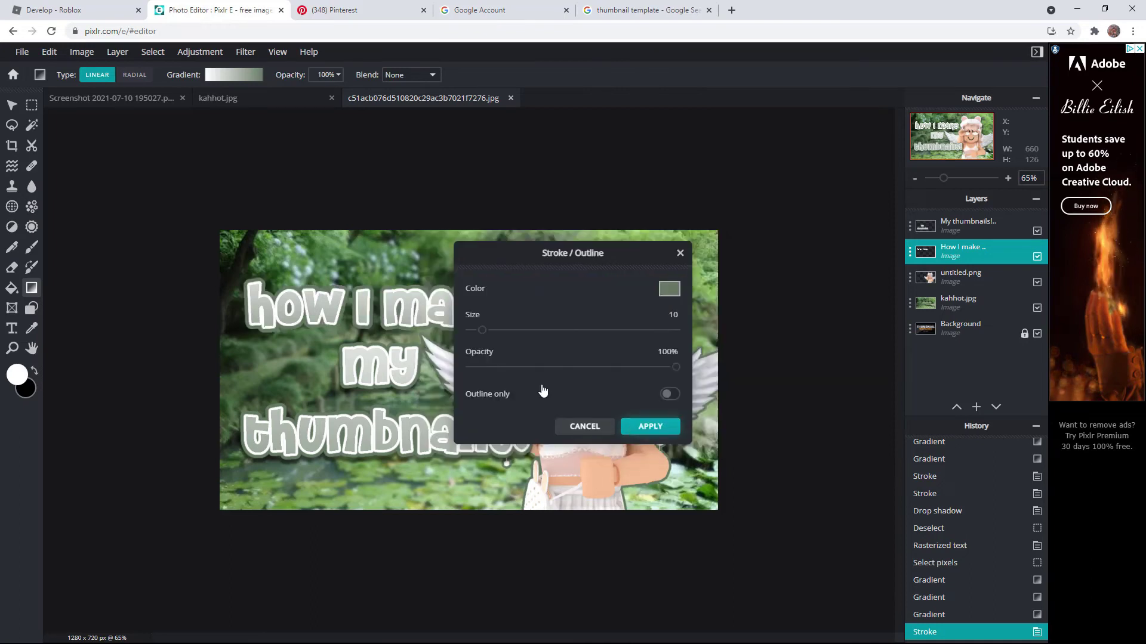
left_click(644, 427)
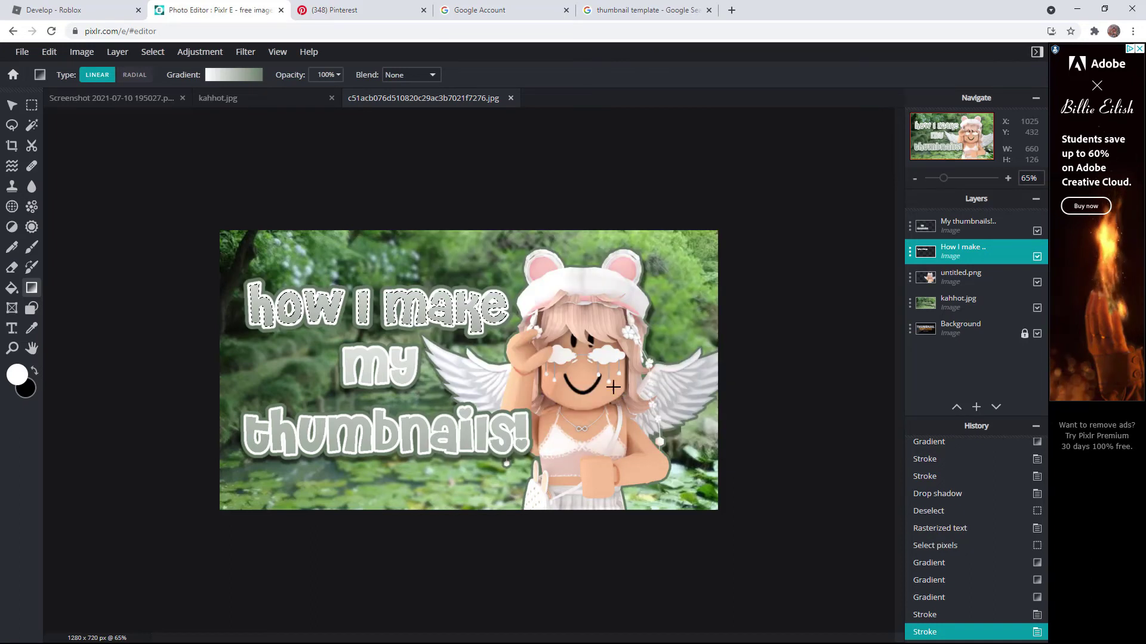
Step: Apply a black drop shadow to "how i make" with 50% opacity, 5px blur and offsets of 0px x and 6px y, and clear the selection
left_click(246, 52)
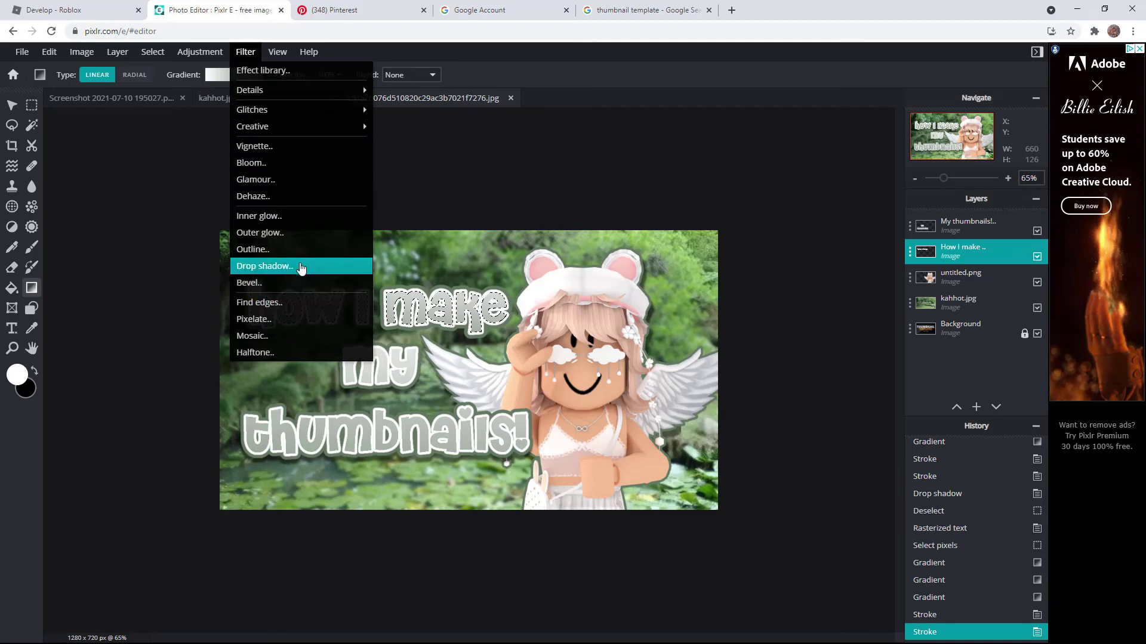
left_click(287, 266)
left_click_drag(588, 378, 582, 419)
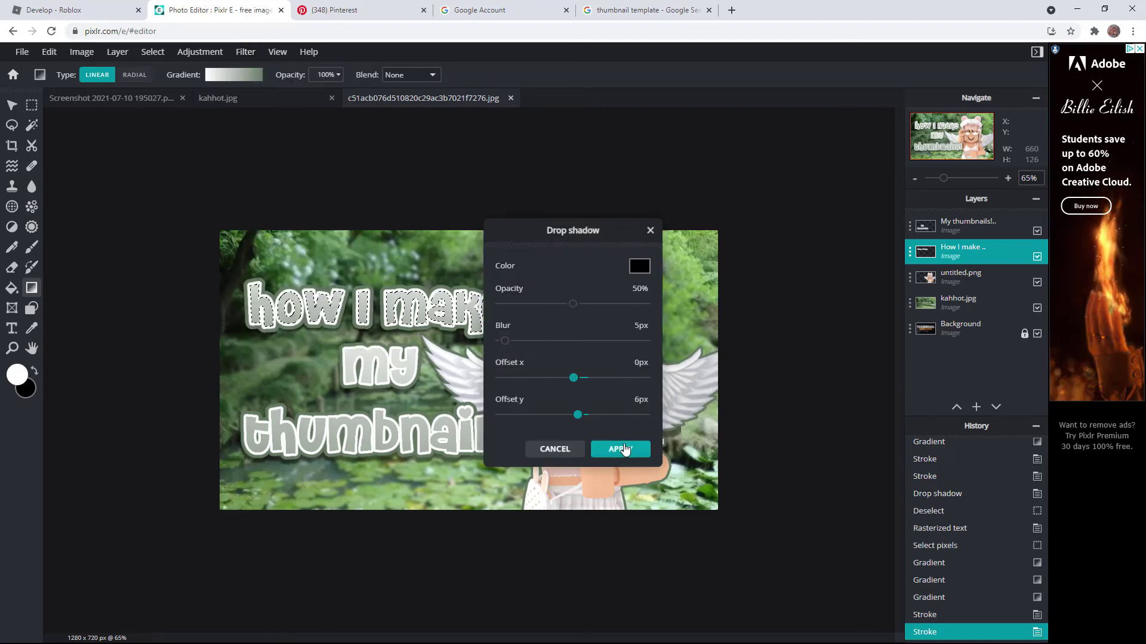
left_click(620, 449)
left_click(31, 105)
left_click(202, 176)
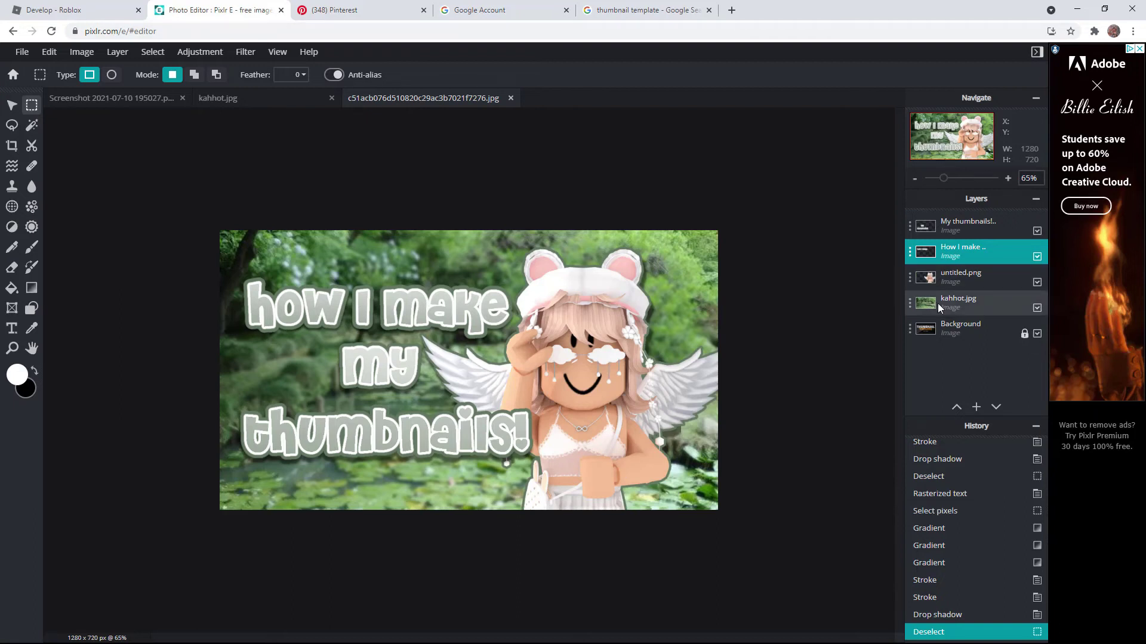
Step: Switch to the Google Images page with the thumbnail templates and search for "sunray png" instead
left_click(467, 7)
left_click(680, 9)
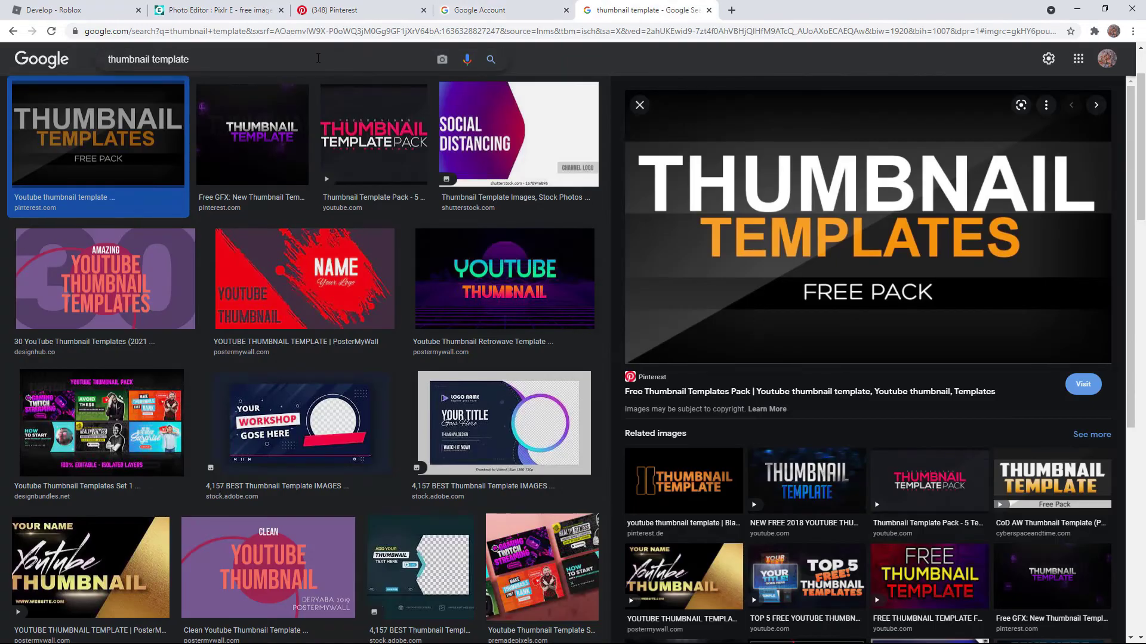
triple_click(149, 59)
key("BackSpace")
type("sunra")
type("6y")
left_click(138, 62)
key("Return")
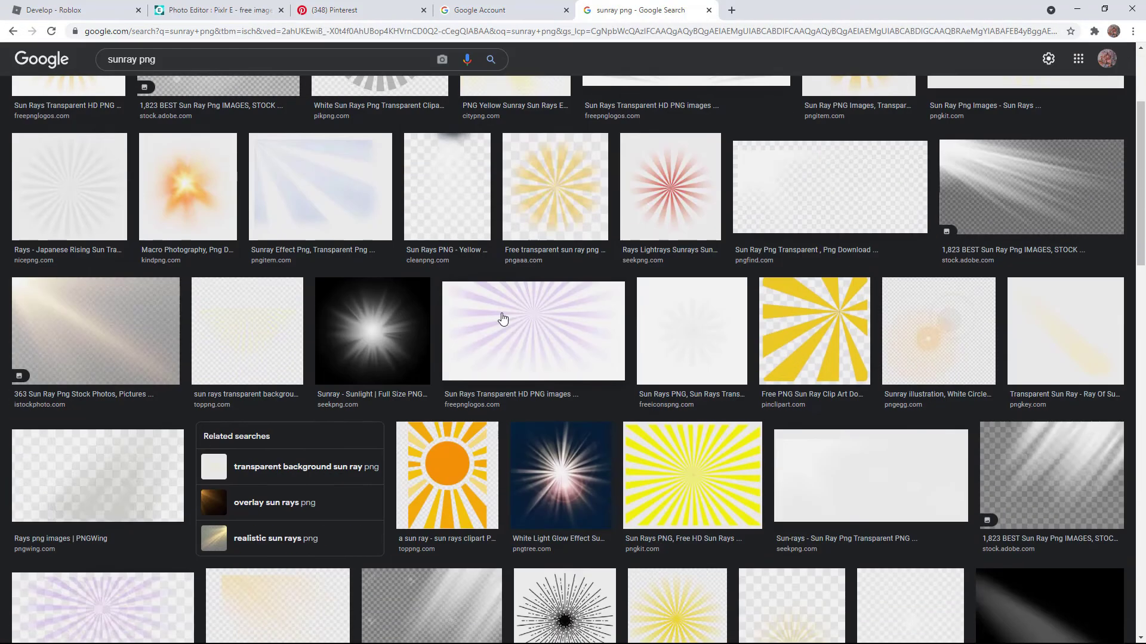
Step: Browse the sunray results, previewing the yellow PNGkit sun rays and the black "Gt Sun Rays Center" image from FlyClipart
scroll(503, 319, "down", 6)
left_click(732, 297)
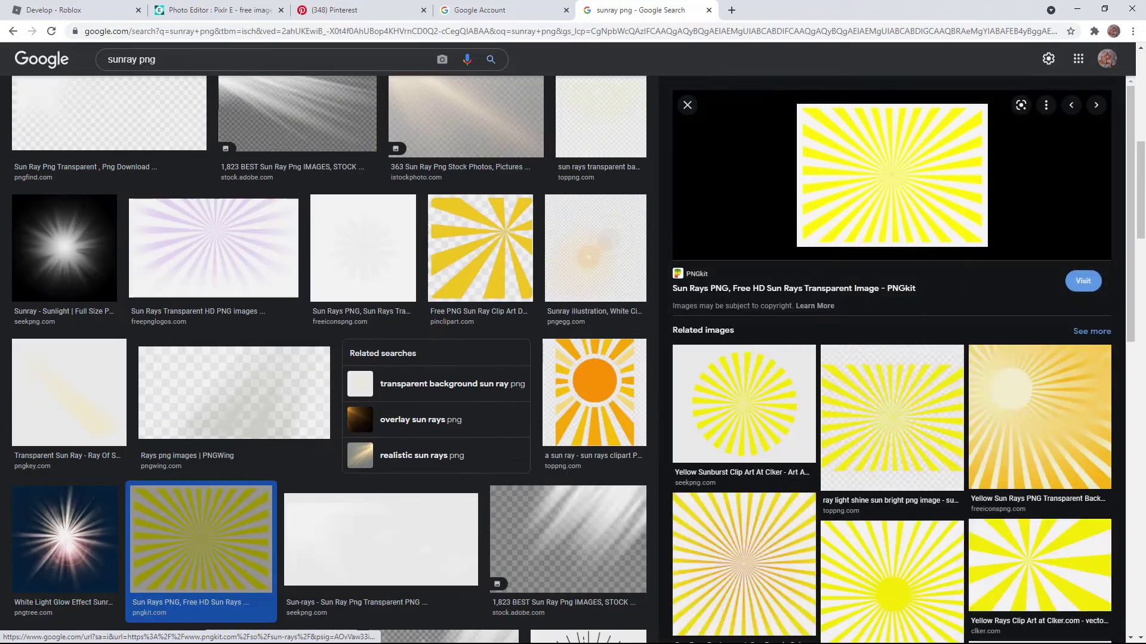
left_click(687, 106)
scroll(761, 415, "down", 7)
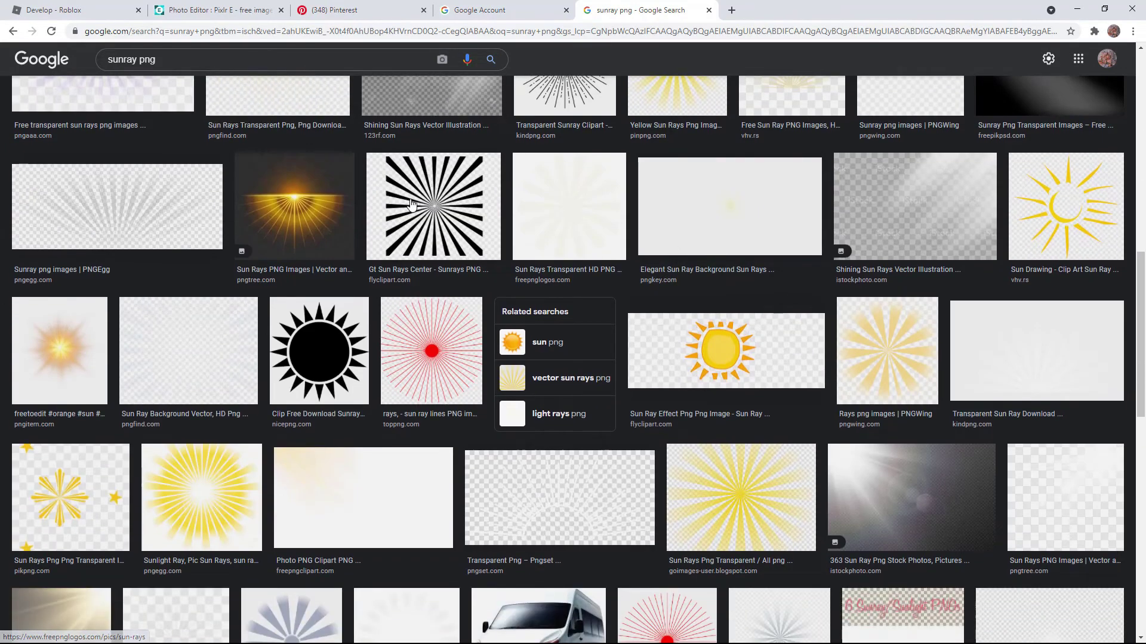
left_click(434, 208)
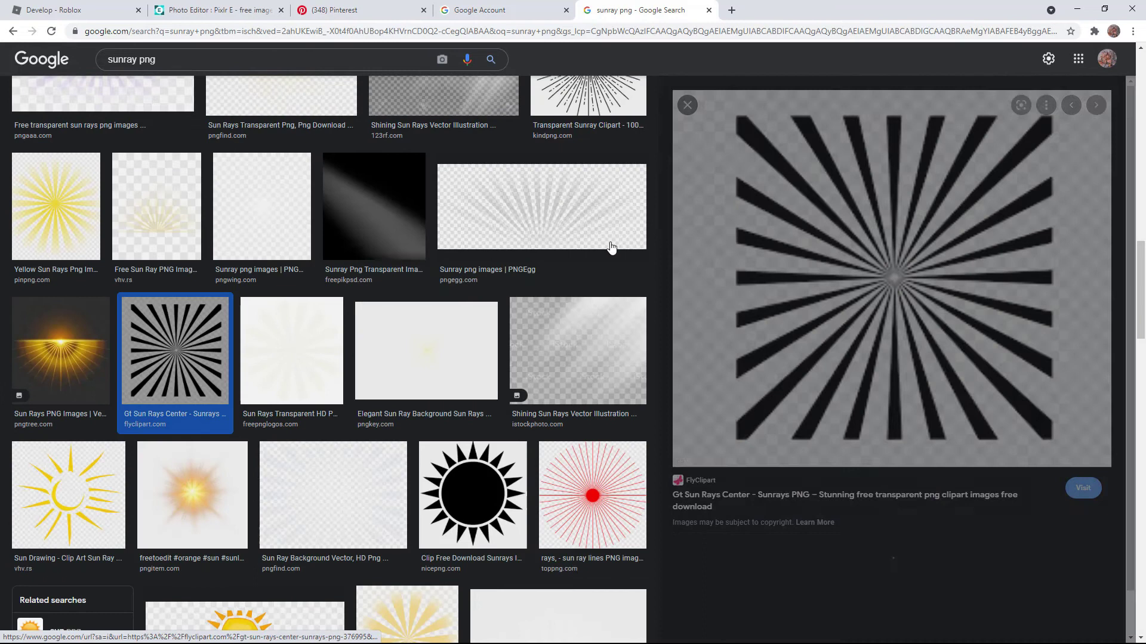
Step: Browse further through the sunray results, previewing the black-and-white "Black Circle" ray image from subpng
left_click(687, 106)
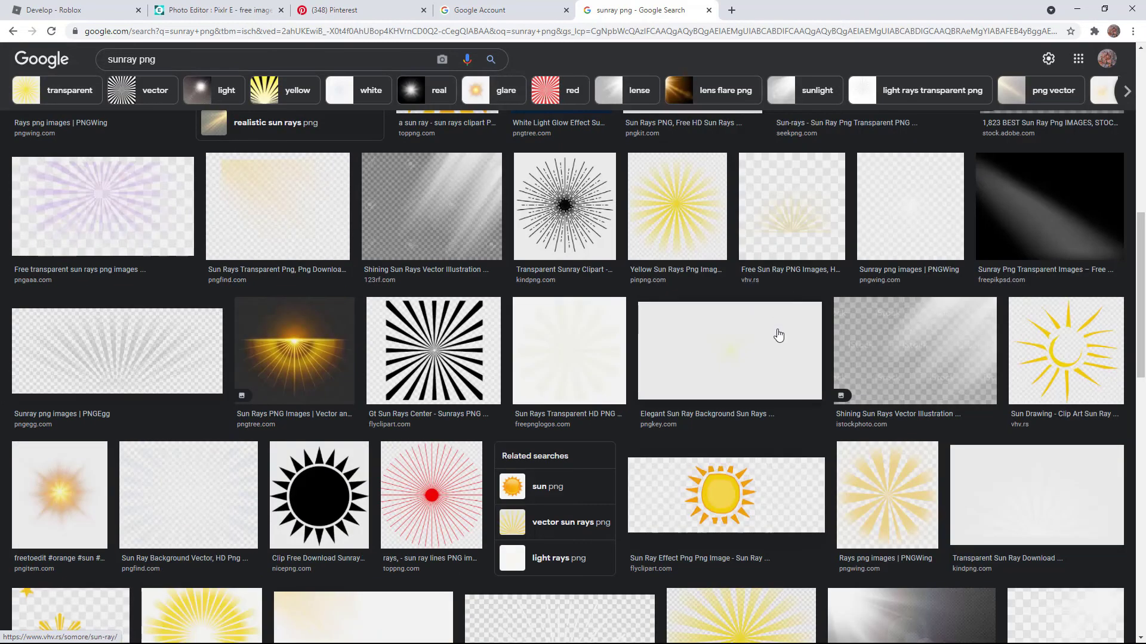
scroll(787, 367, "down", 3)
scroll(790, 369, "down", 5)
left_click(559, 173)
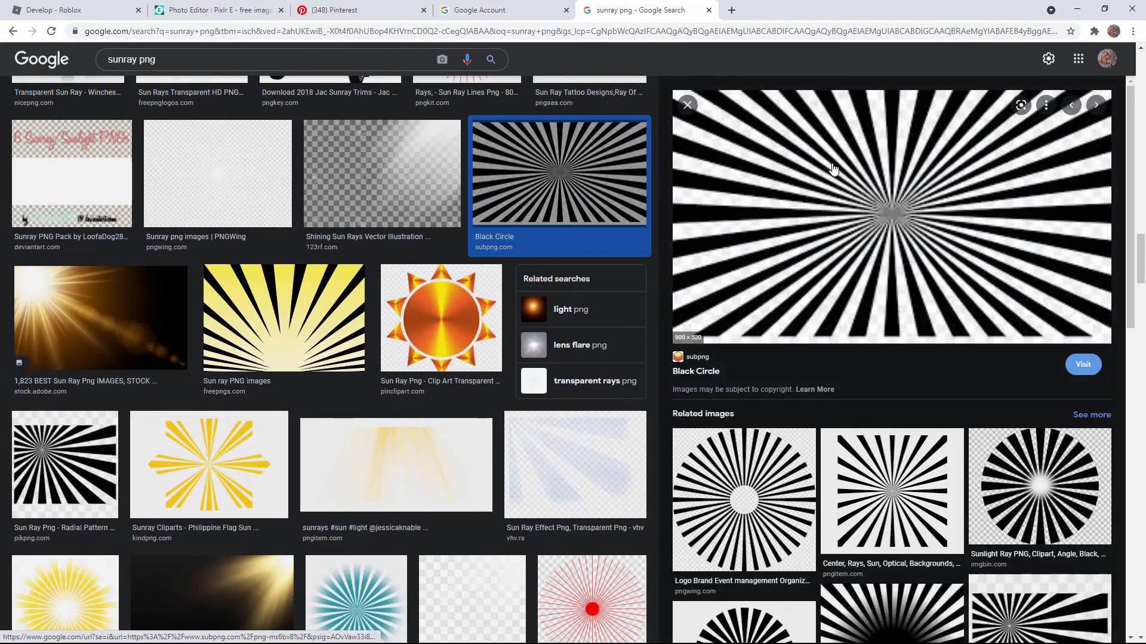
left_click(688, 106)
scroll(482, 464, "down", 5)
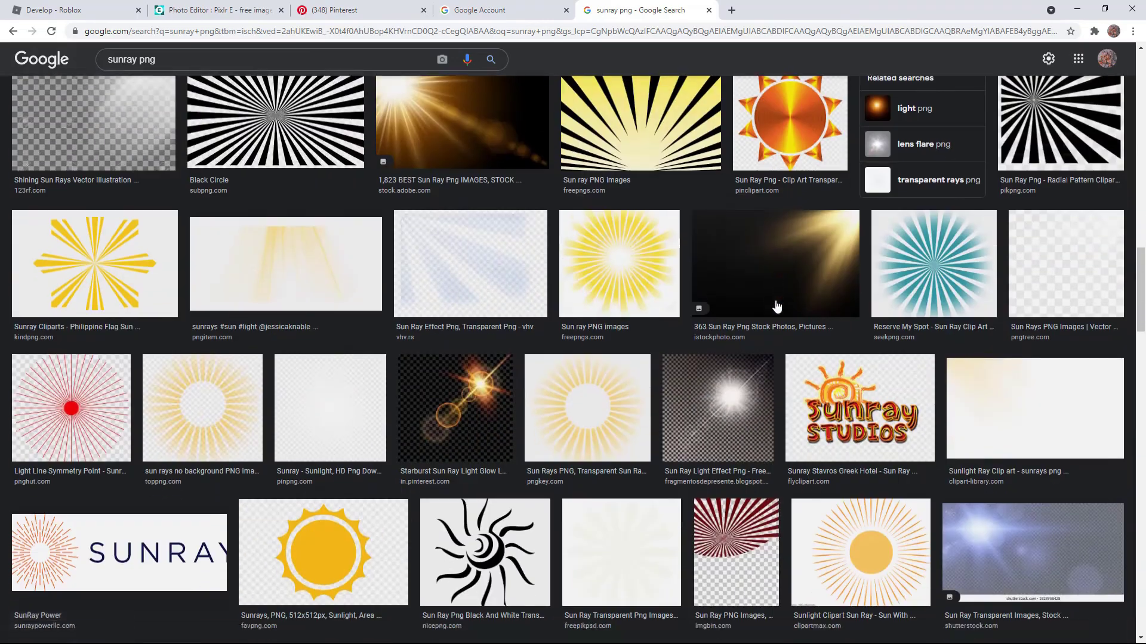
scroll(482, 464, "down", 15)
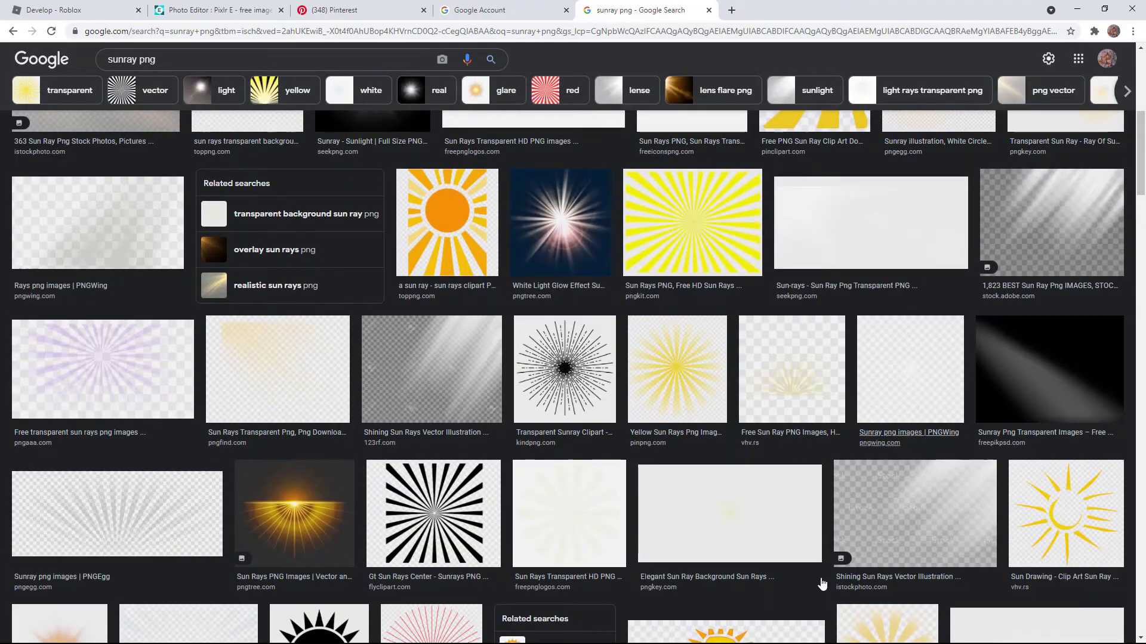
scroll(873, 422, "up", 7)
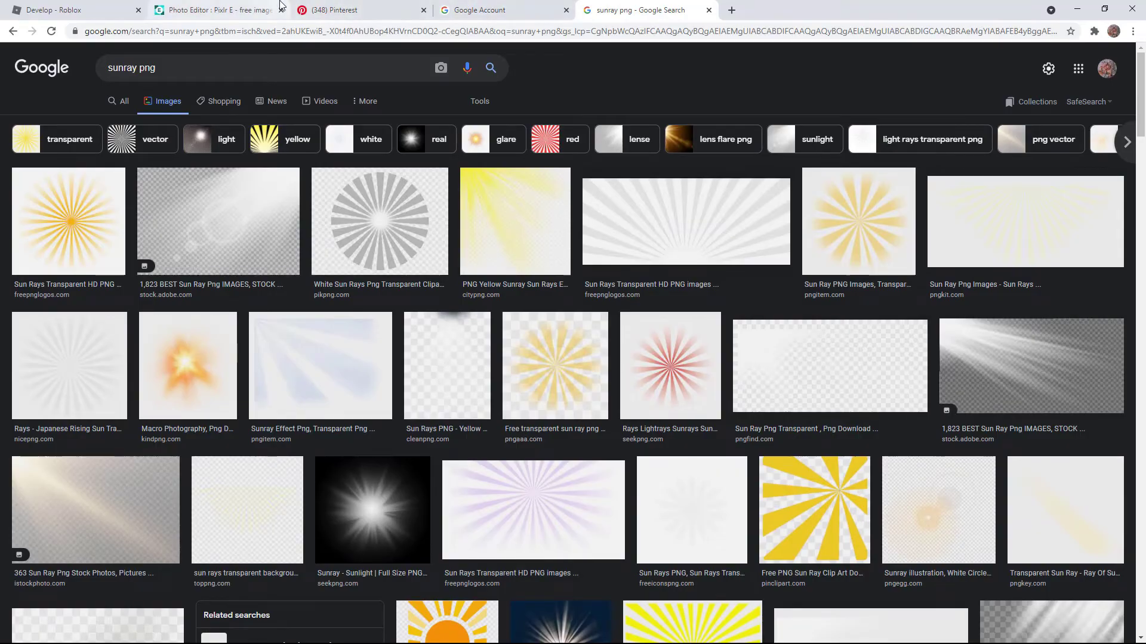
Step: Switch to the Pixlr E editor and add the sunrays.svg file to the thumbnail as an image layer
left_click(216, 10)
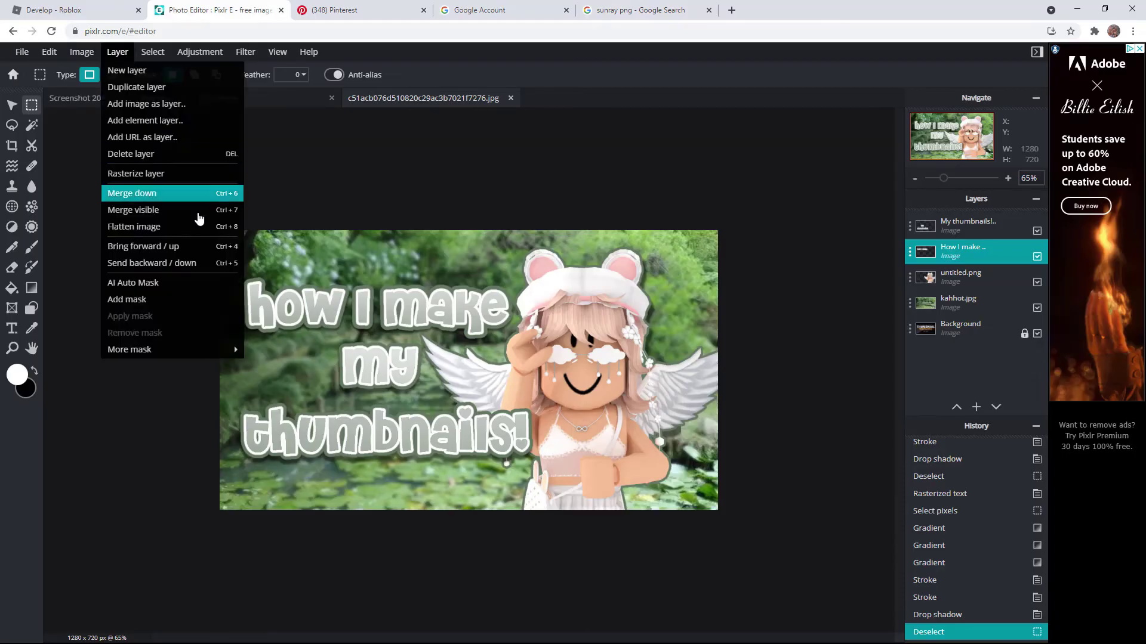
mouse_move(19, 56)
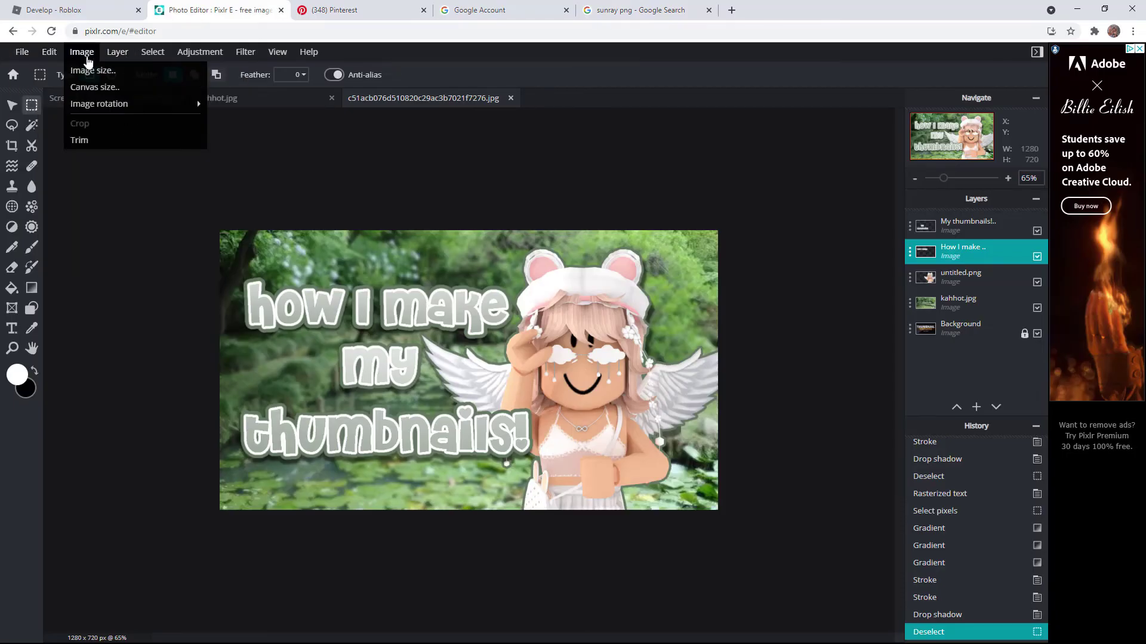
left_click(150, 102)
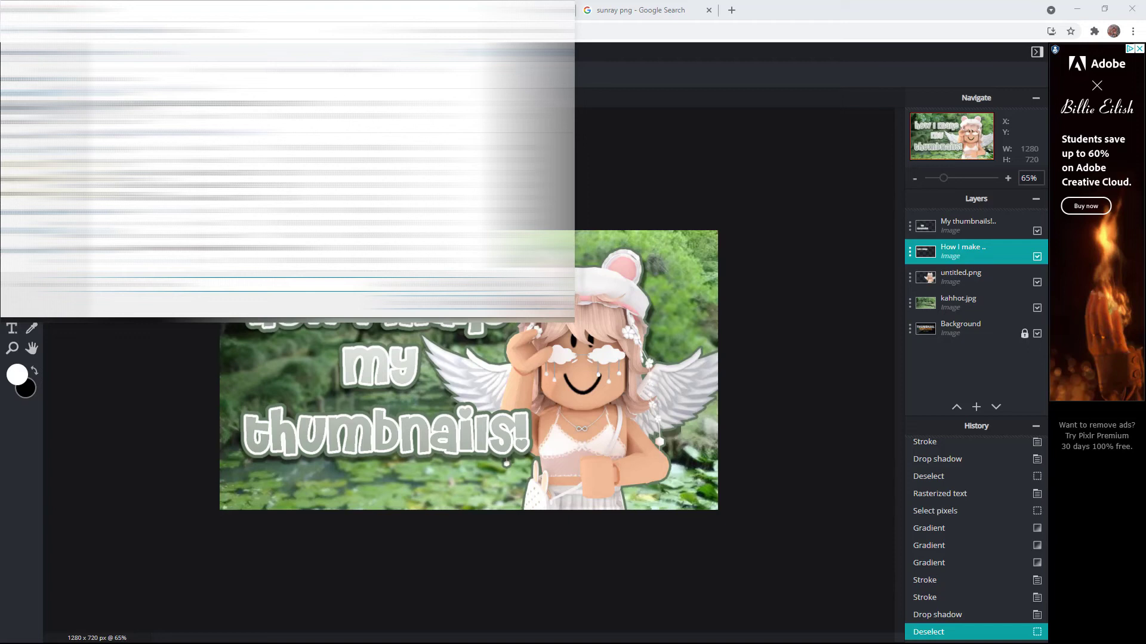
type("su")
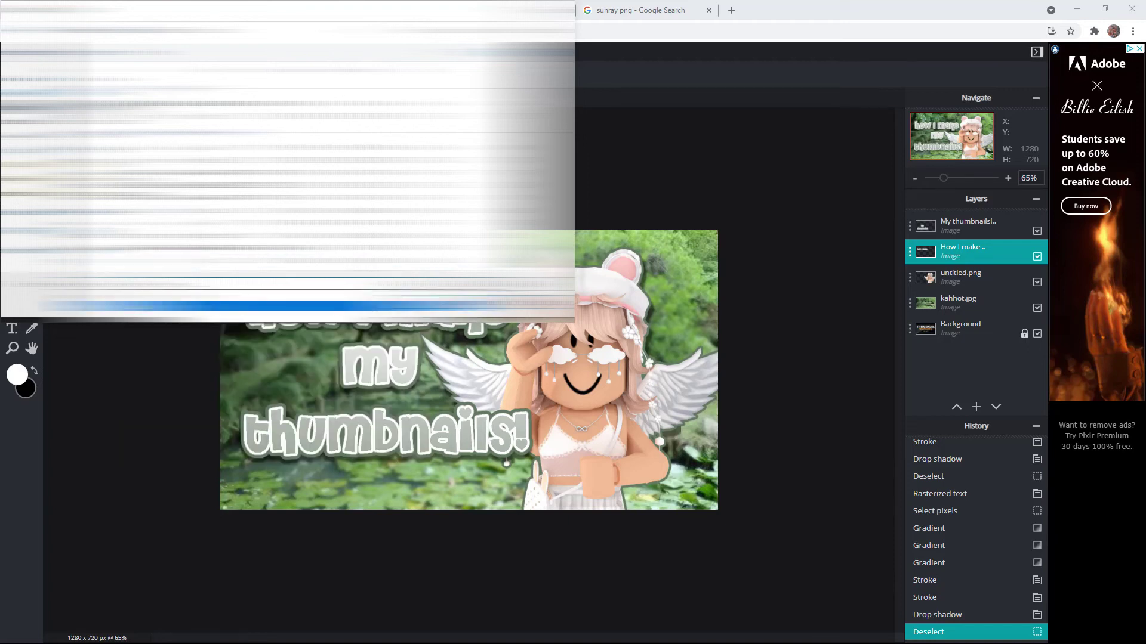
key("Return")
scroll(578, 356, "down", 2)
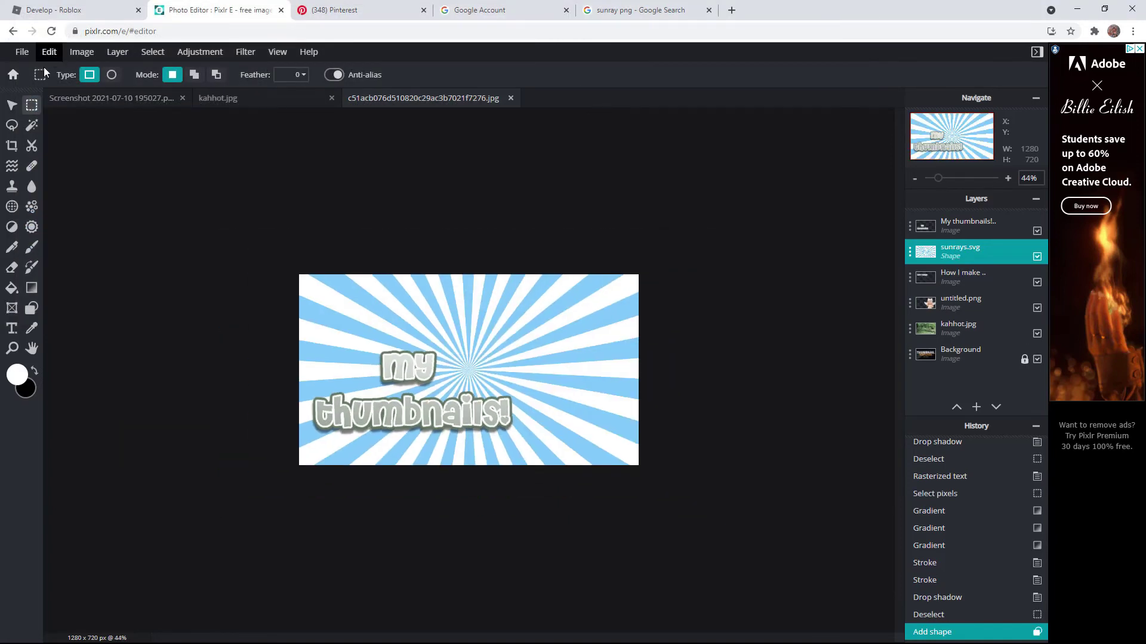
Step: Enlarge the sunrays layer to about 1683 × 947 px and position it so the rays radiate from behind "my" and cover the canvas
left_click(13, 107)
left_click_drag(722, 226, 588, 302)
left_click(519, 386)
left_click_drag(519, 386, 515, 388)
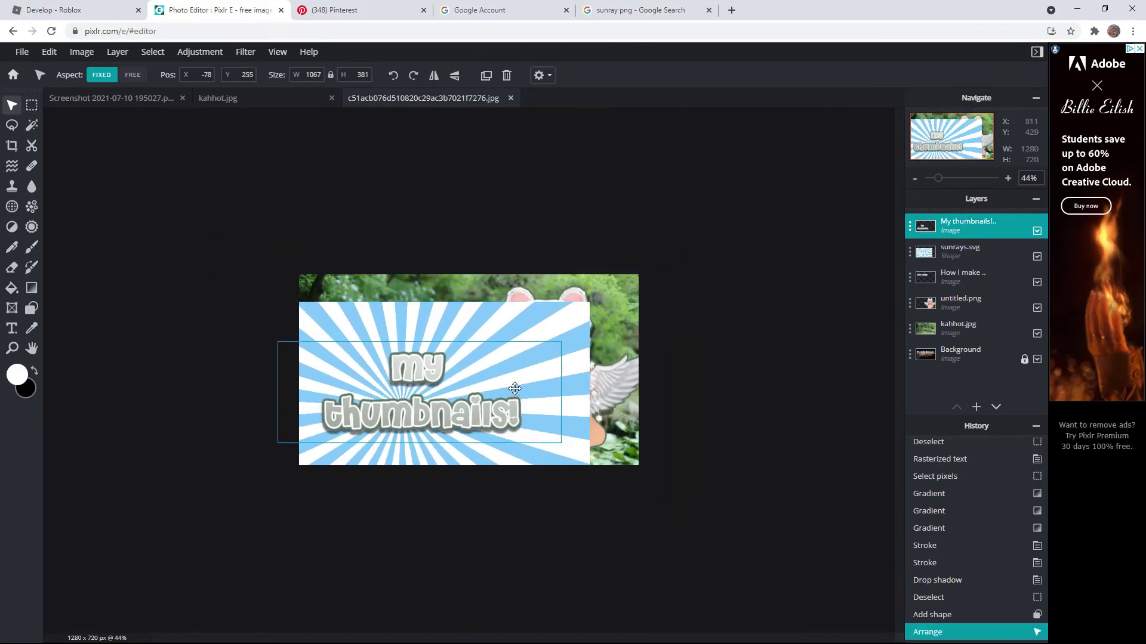
left_click(955, 600)
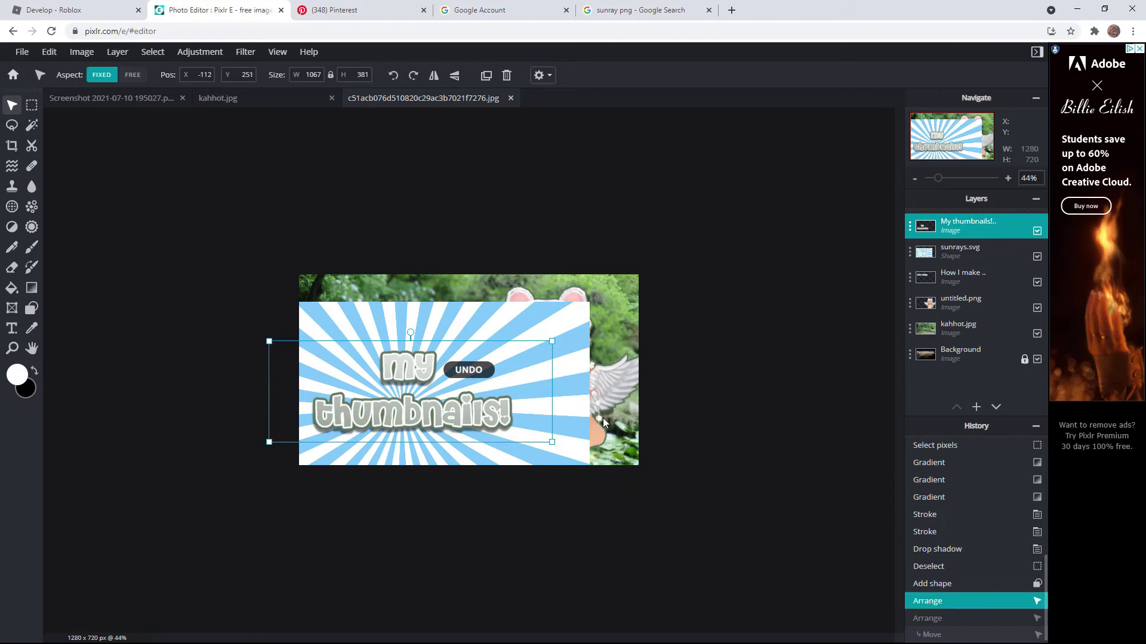
left_click_drag(540, 306, 638, 262)
left_click_drag(572, 316, 557, 310)
left_click_drag(624, 258, 592, 299)
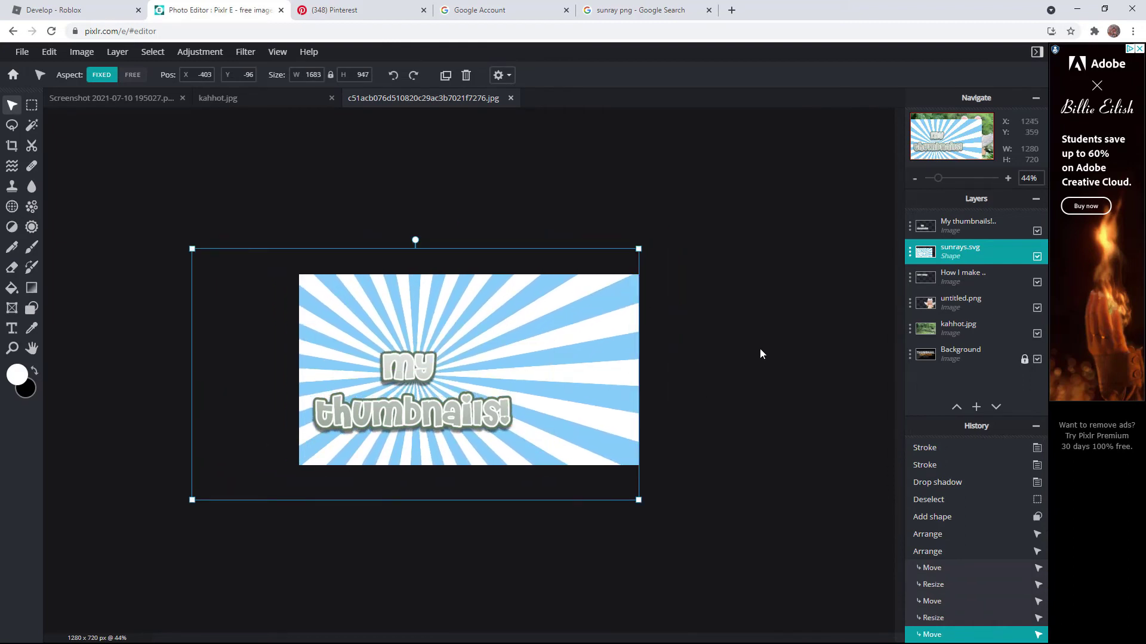
Step: Move the sunrays layer to the top of the layer stack and rasterize it
scroll(761, 353, "up", 3)
left_click_drag(995, 255, 994, 226)
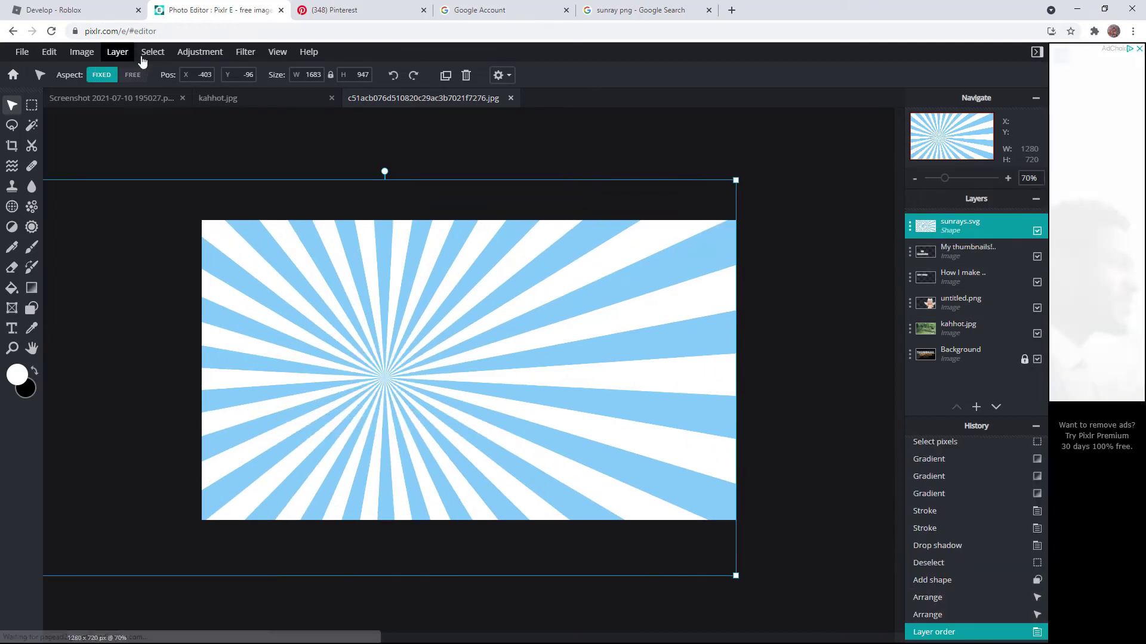
key("ctrl+d")
left_click(117, 52)
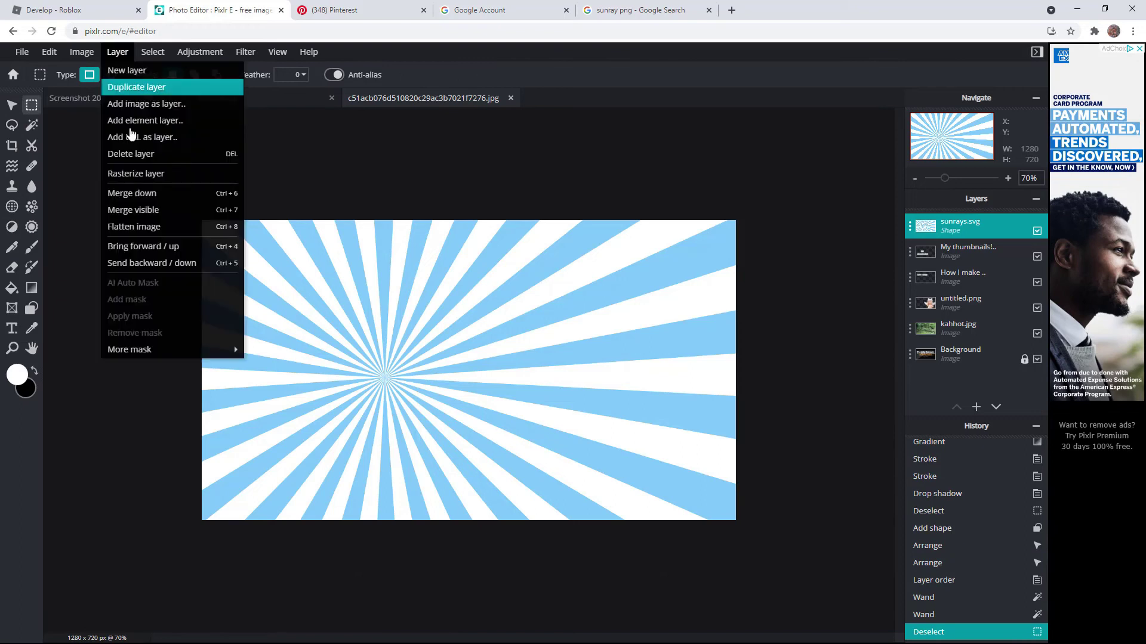
left_click(141, 179)
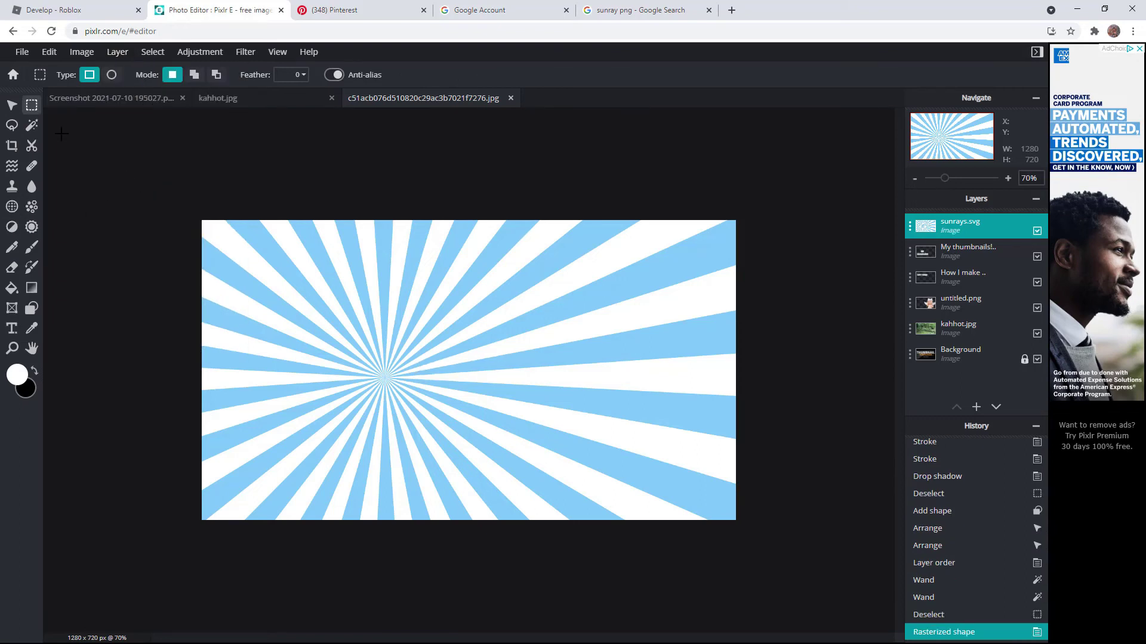
Step: Delete three neighbouring blue rays in the upper-left part of the sunray image, selecting each with the Wand tool
left_click(32, 127)
left_click(249, 287)
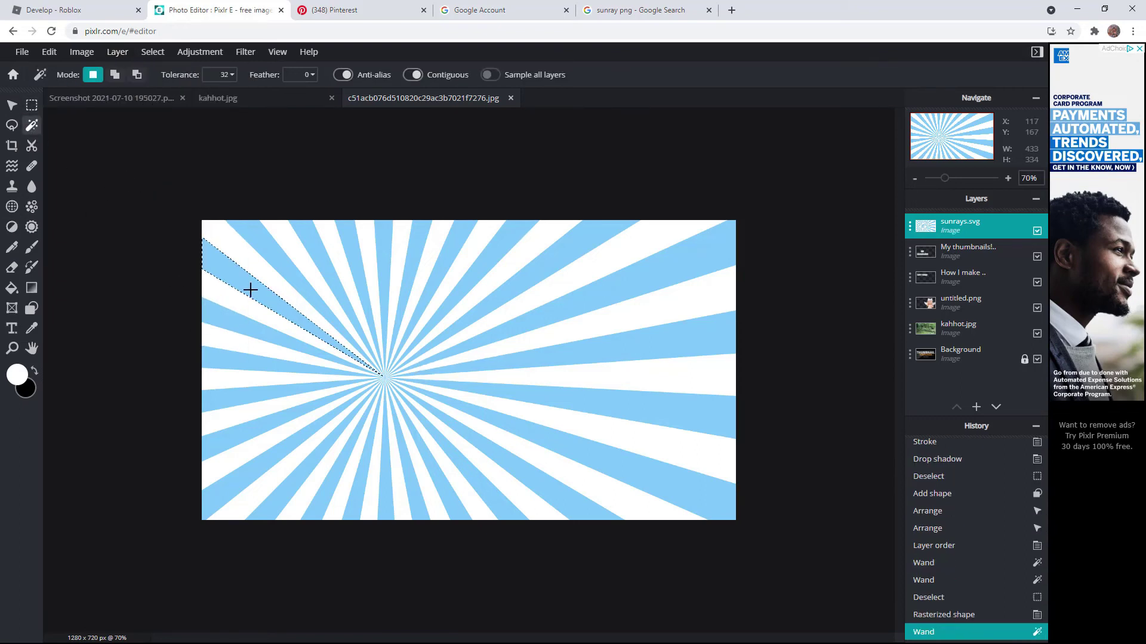
key("Delete")
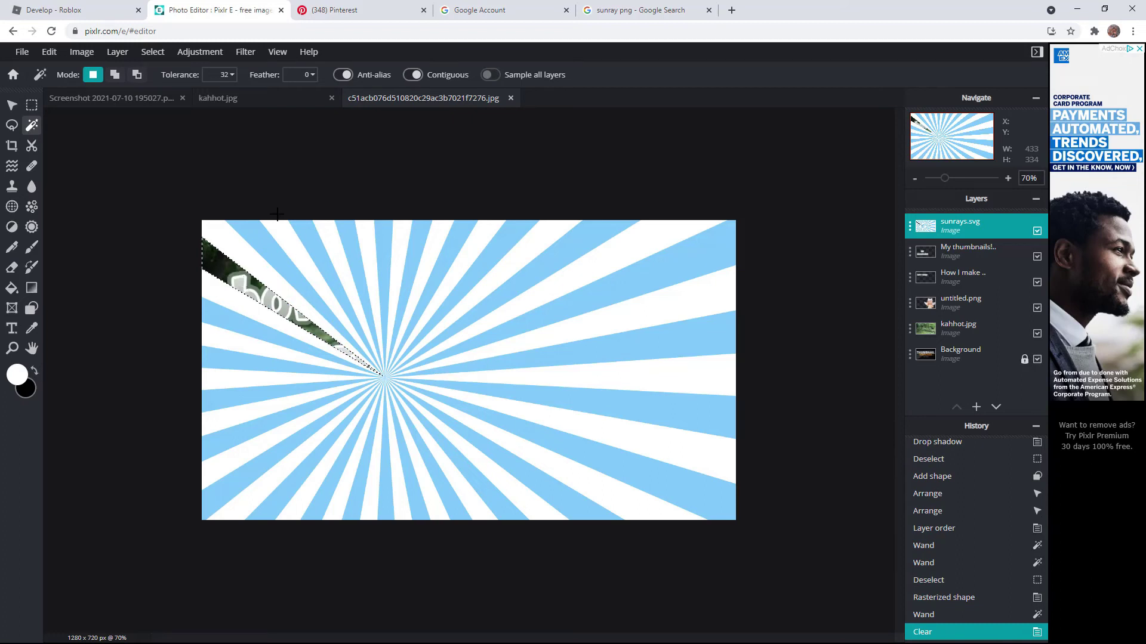
left_click(281, 248)
key("Delete")
left_click(282, 255)
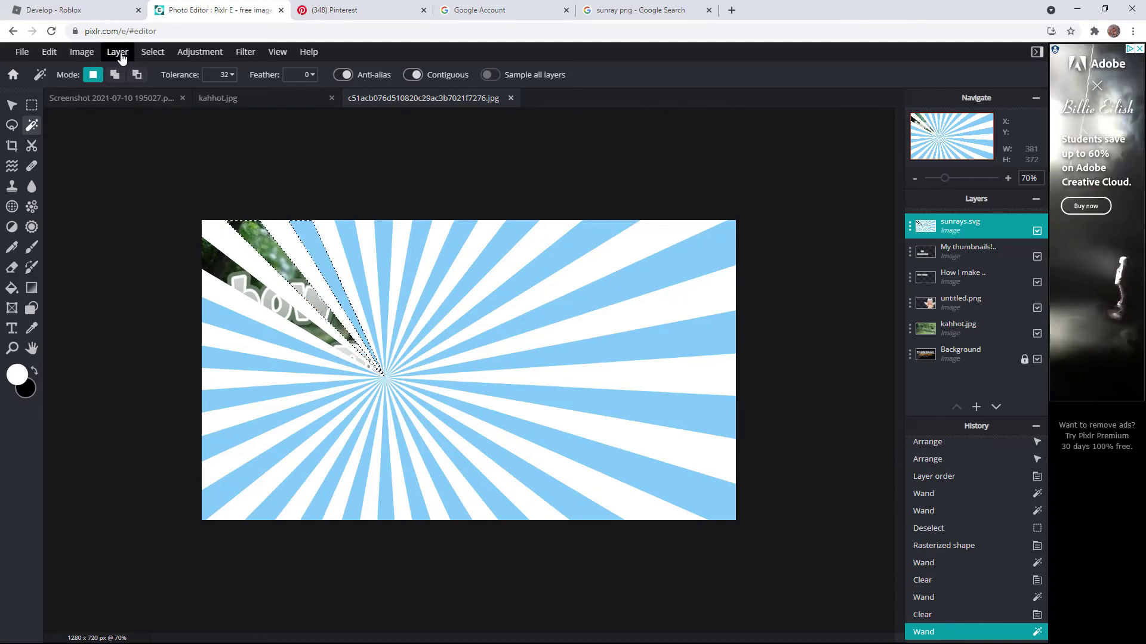
left_click(118, 52)
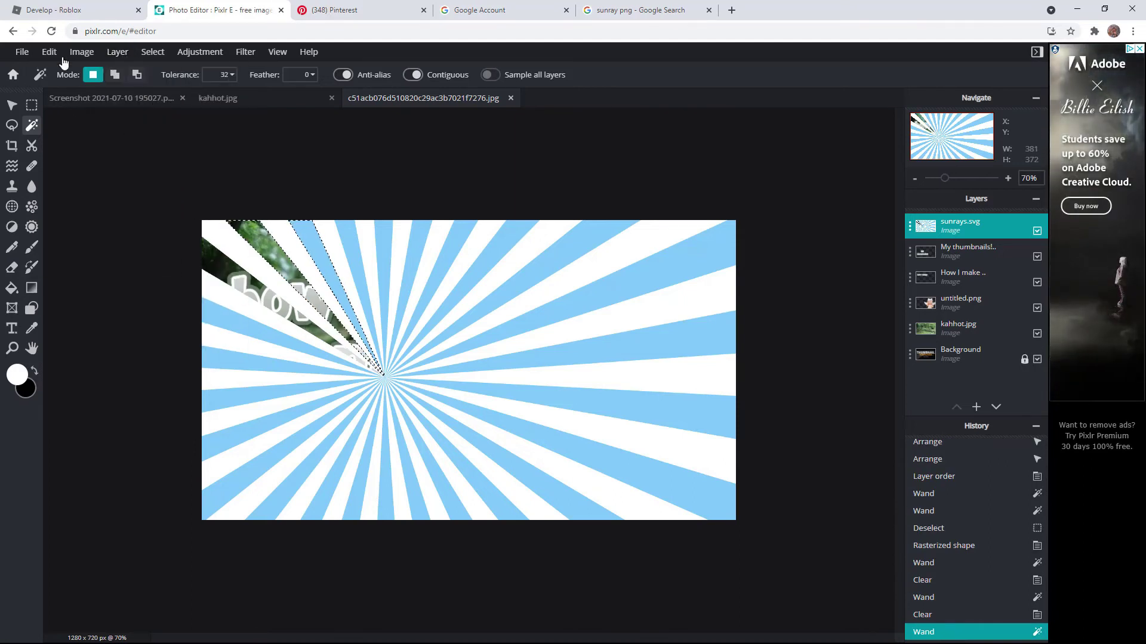
left_click(82, 52)
left_click(42, 56)
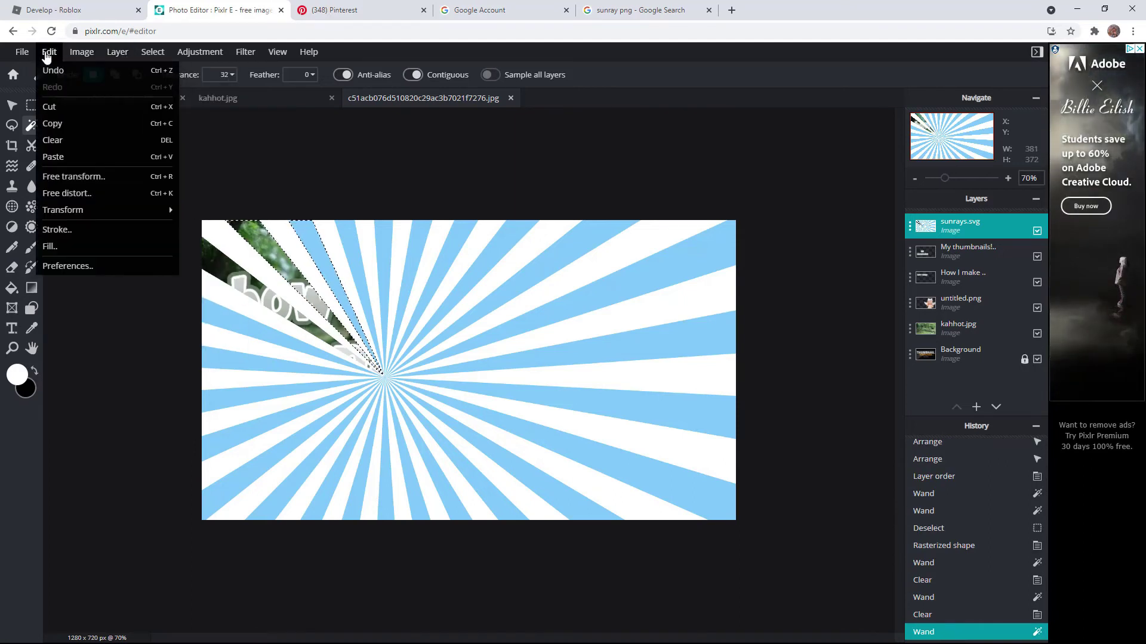
left_click(66, 145)
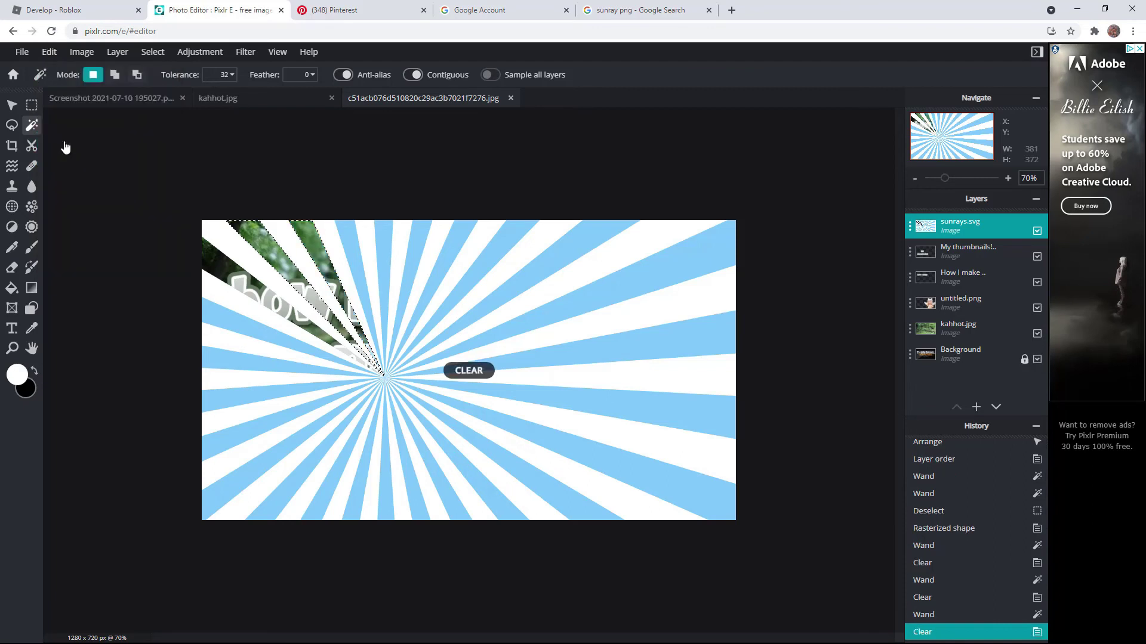
Step: Delete the remaining blue rays around the sunray centre one by one, leaving only the white rays, and clear the selection
left_click(357, 270)
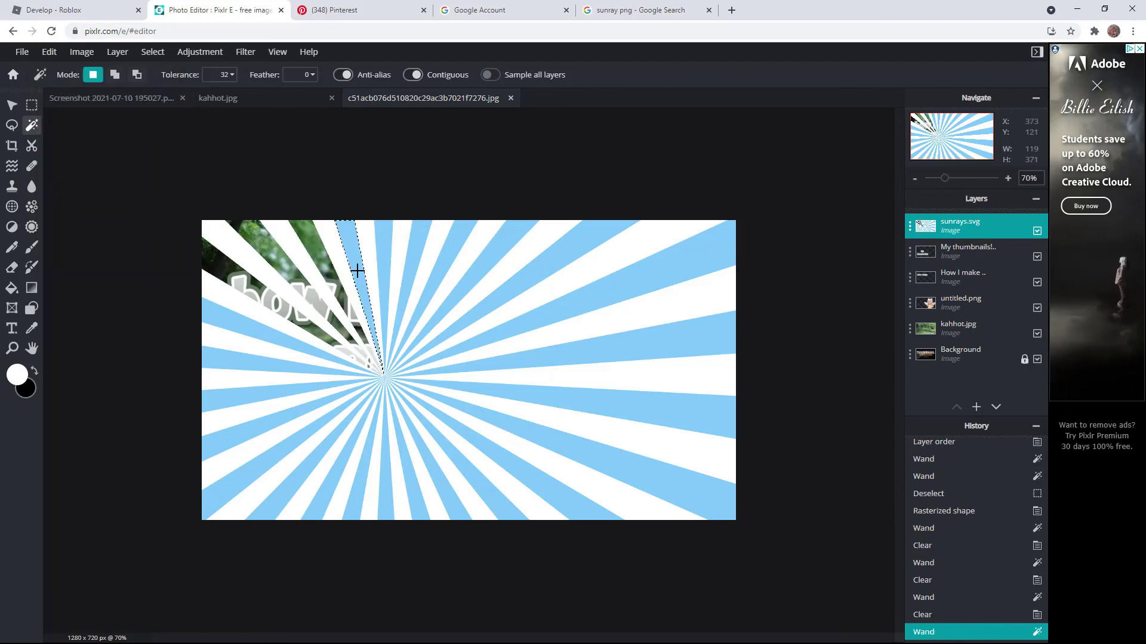
key("Delete")
left_click(383, 256)
key("Delete")
left_click(416, 261)
key("Delete")
left_click(635, 350)
key("Delete")
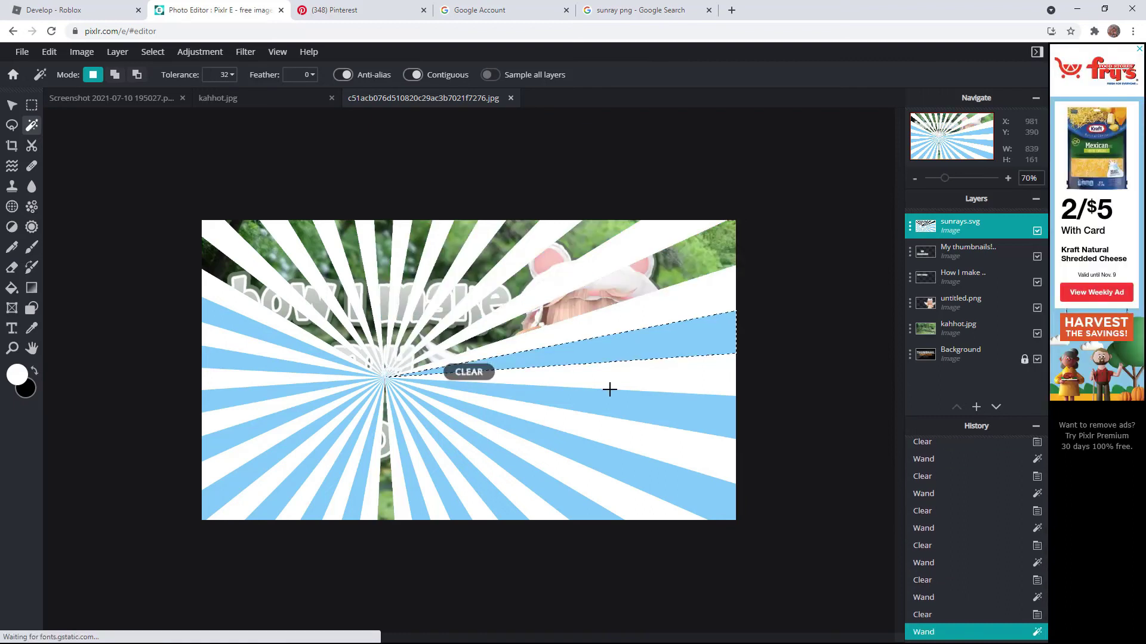
left_click(608, 389)
key("Delete")
left_click(32, 106)
left_click(669, 406)
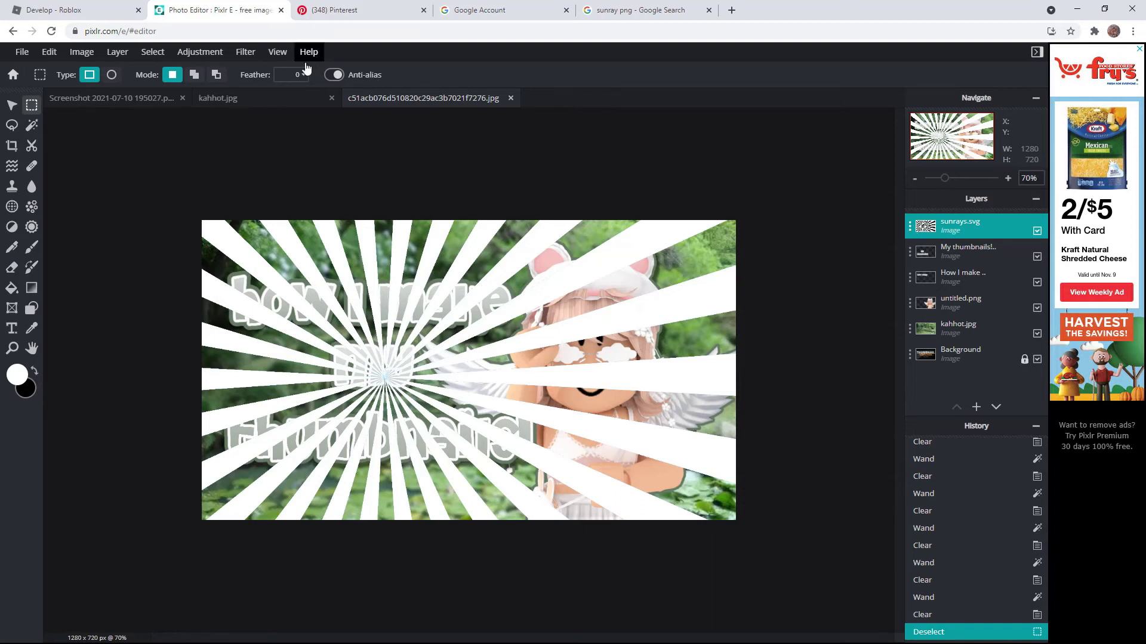
Step: Set the sunrays layer's transparency to 28 and move it below the character layer, directly above the kahhot.jpg background
left_click(12, 288)
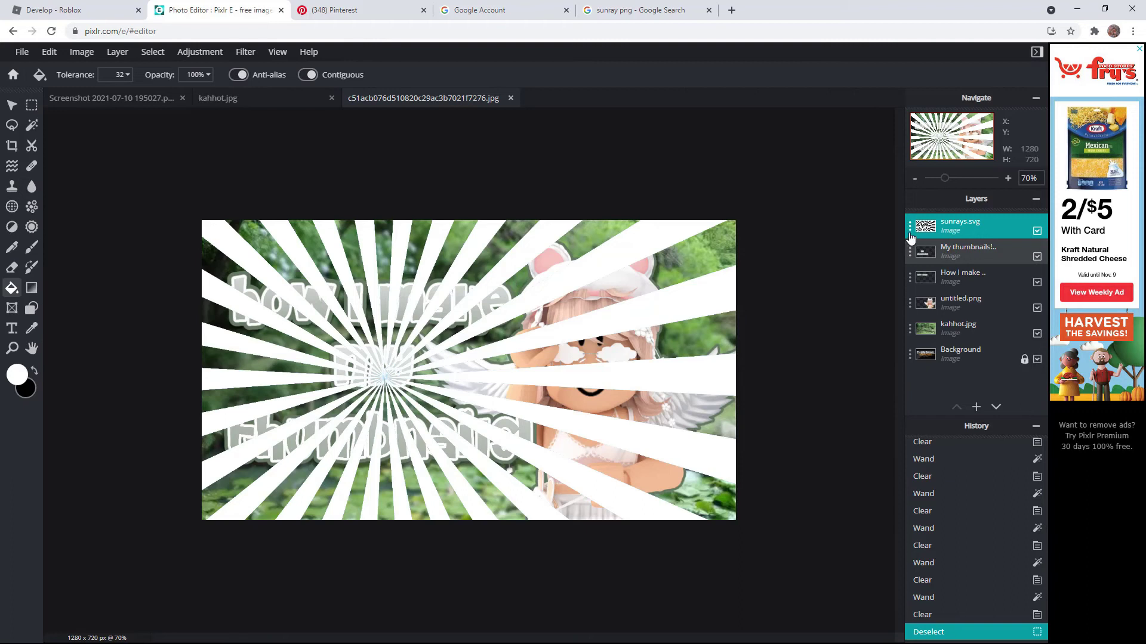
left_click(962, 224)
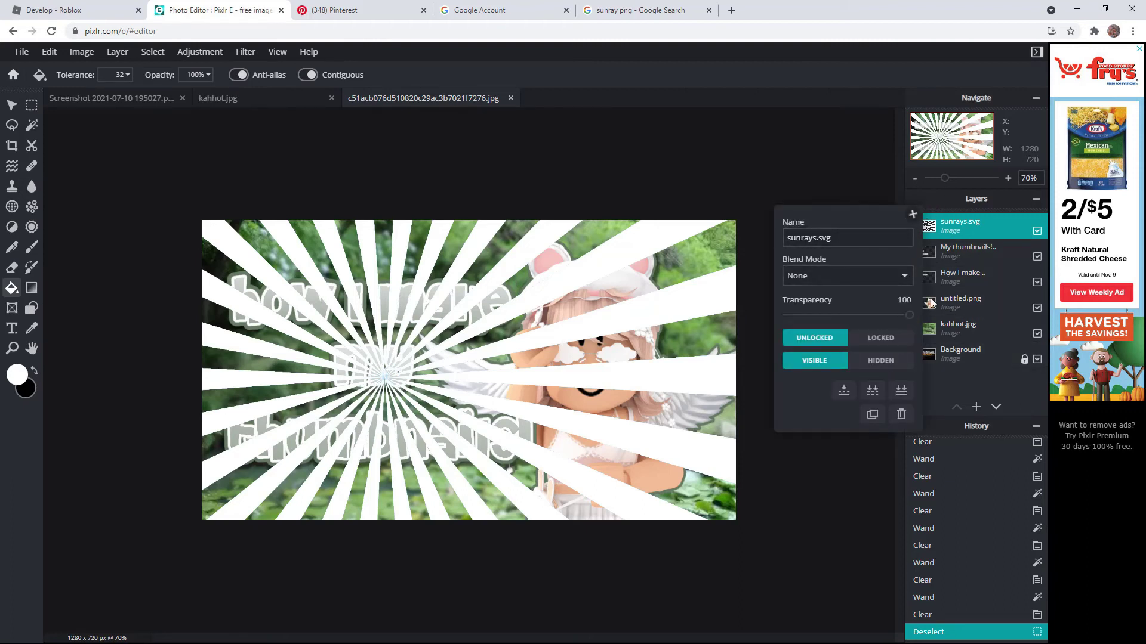
left_click_drag(902, 323, 821, 328)
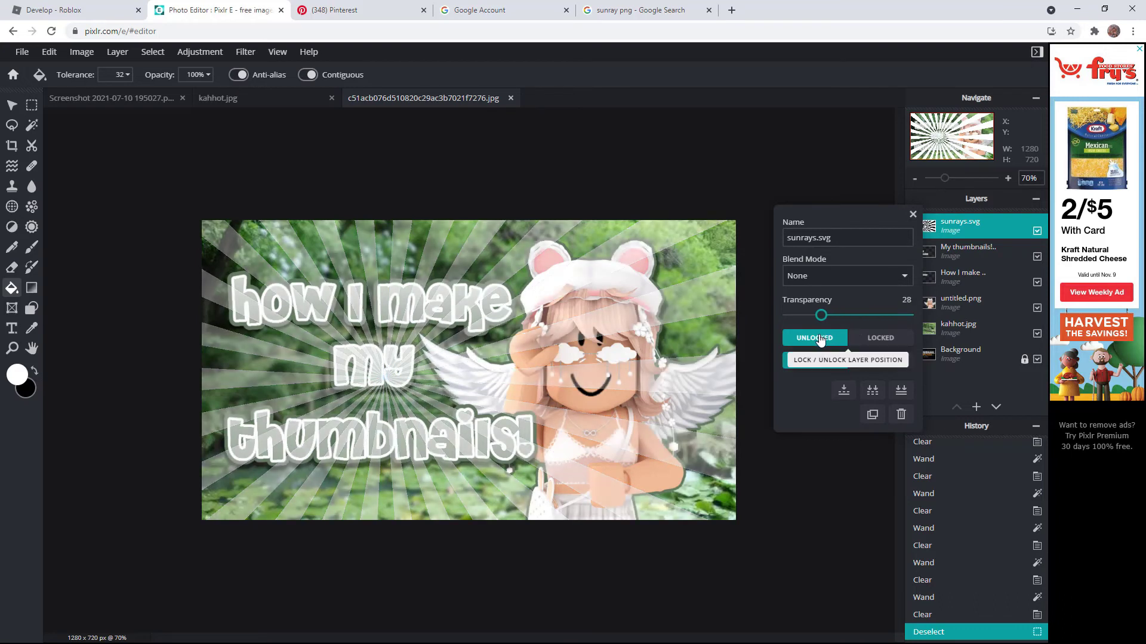
left_click(919, 215)
left_click_drag(942, 226, 943, 305)
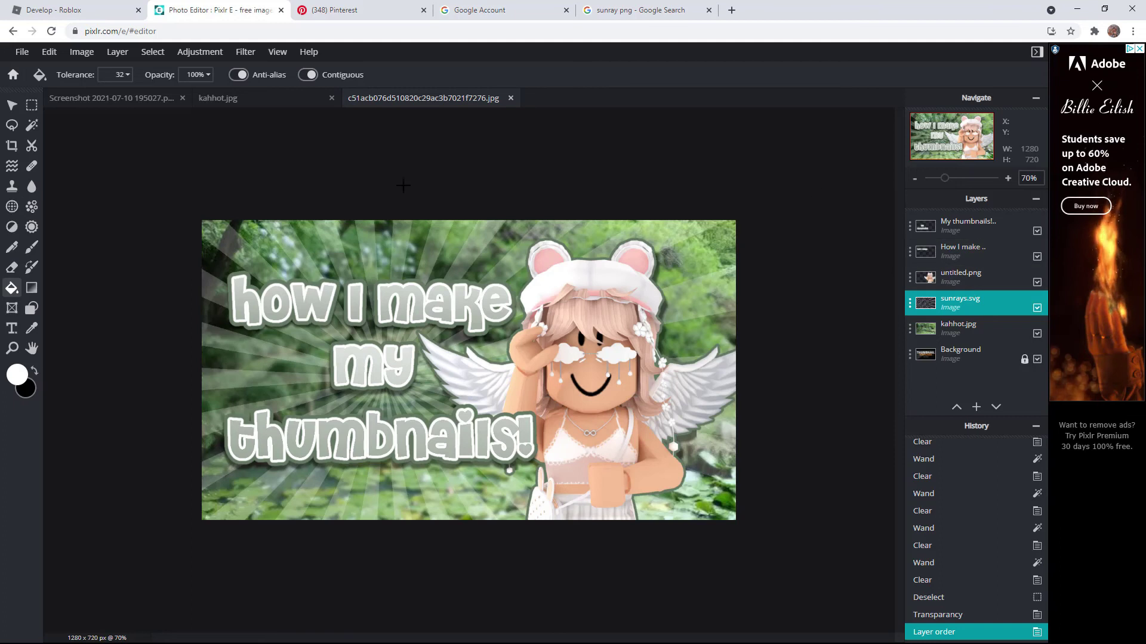
Step: Draw a small white heart with the custom heart shape over the start of the title's word "how"
left_click(31, 308)
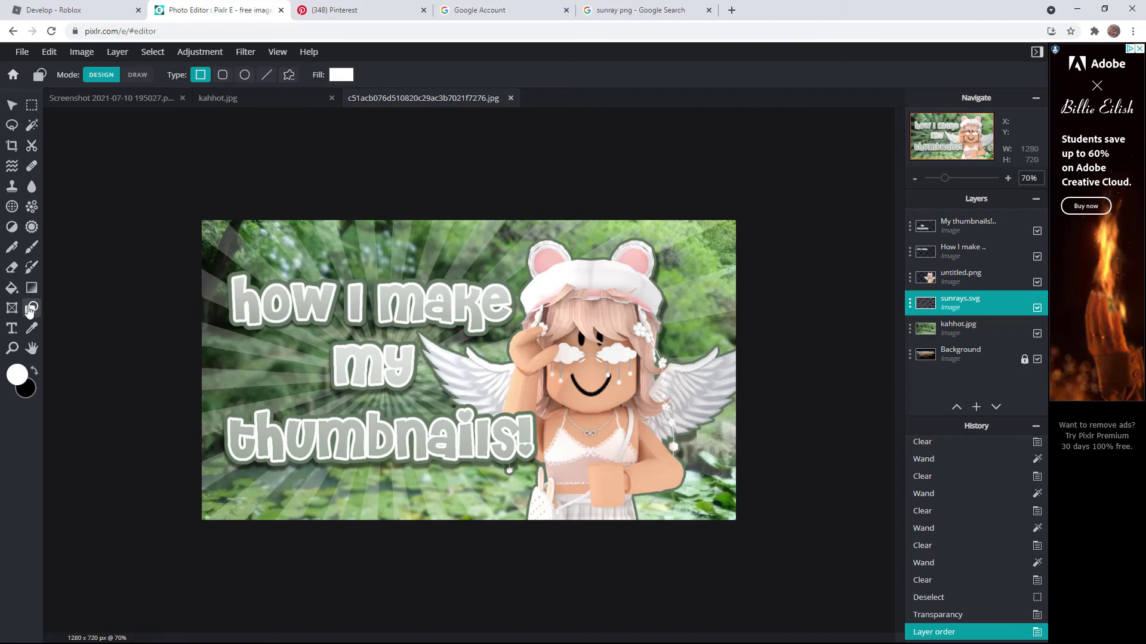
left_click(289, 75)
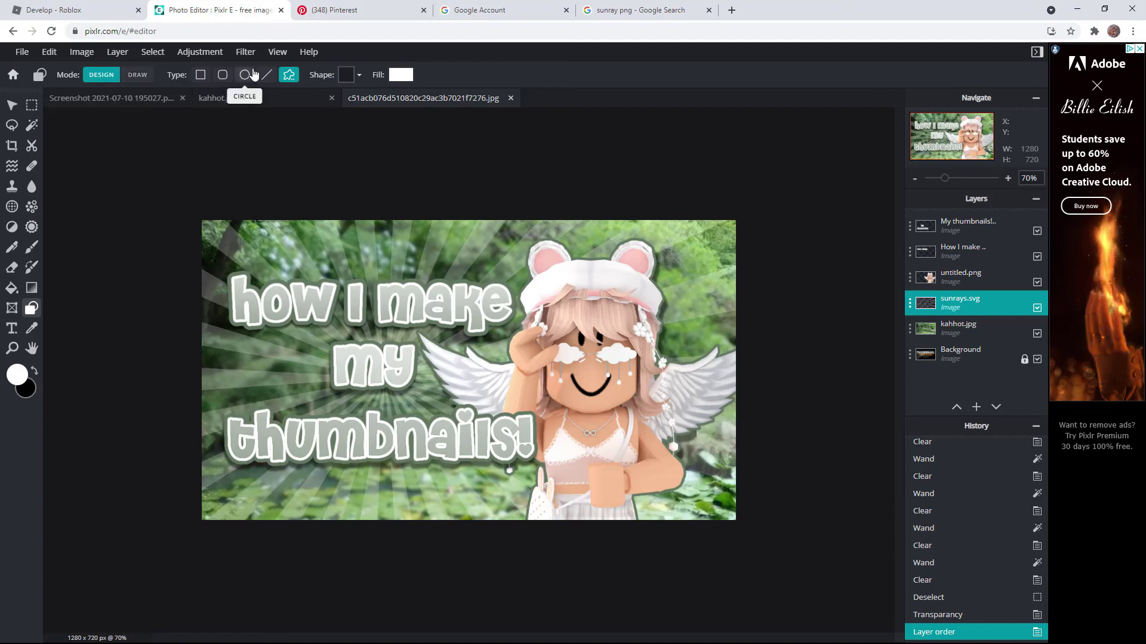
left_click(345, 76)
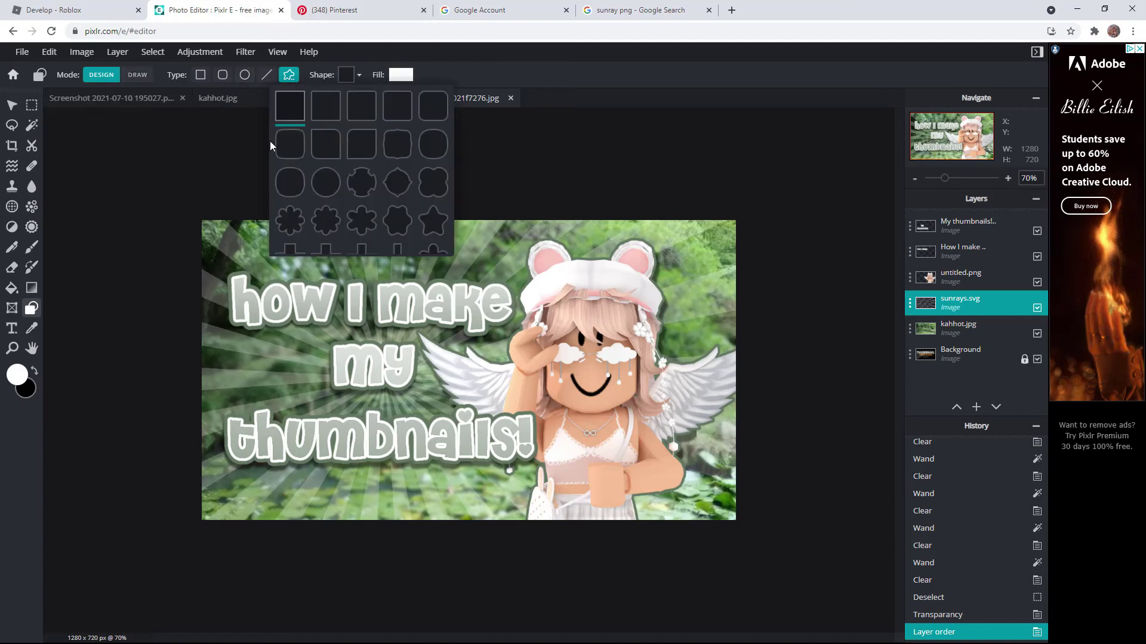
scroll(381, 186, "down", 1)
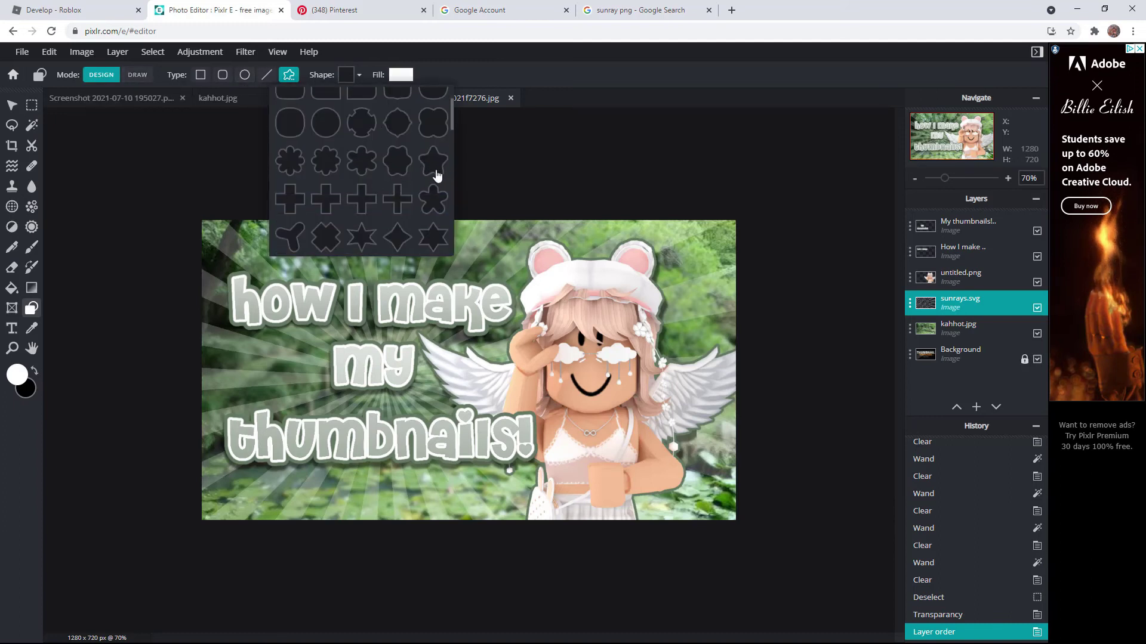
scroll(410, 169, "down", 2)
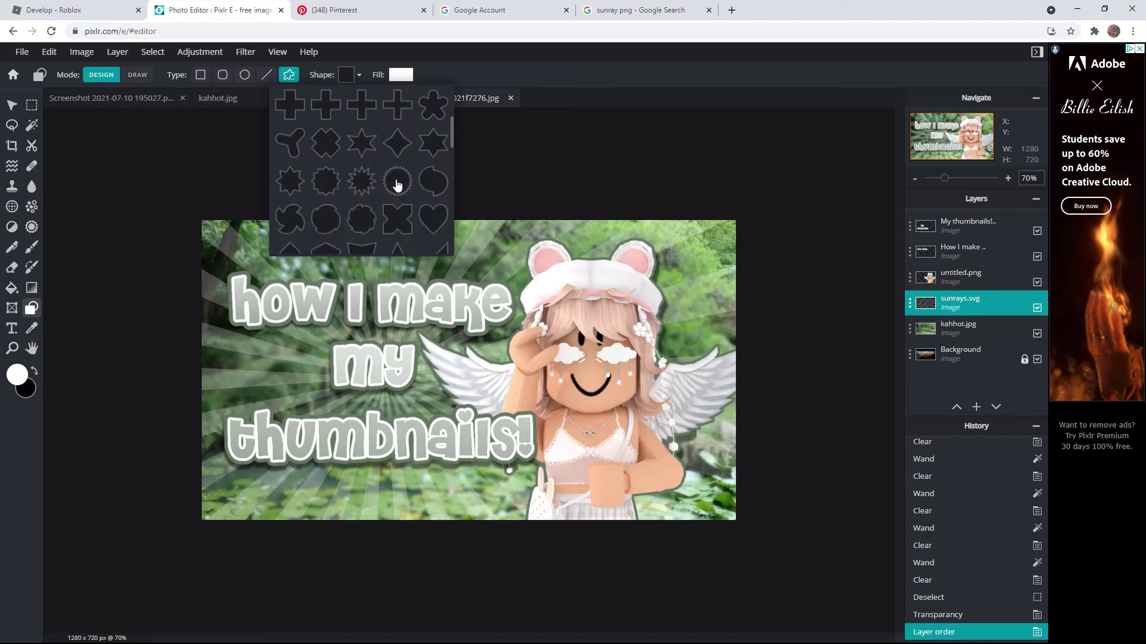
scroll(412, 161, "down", 1)
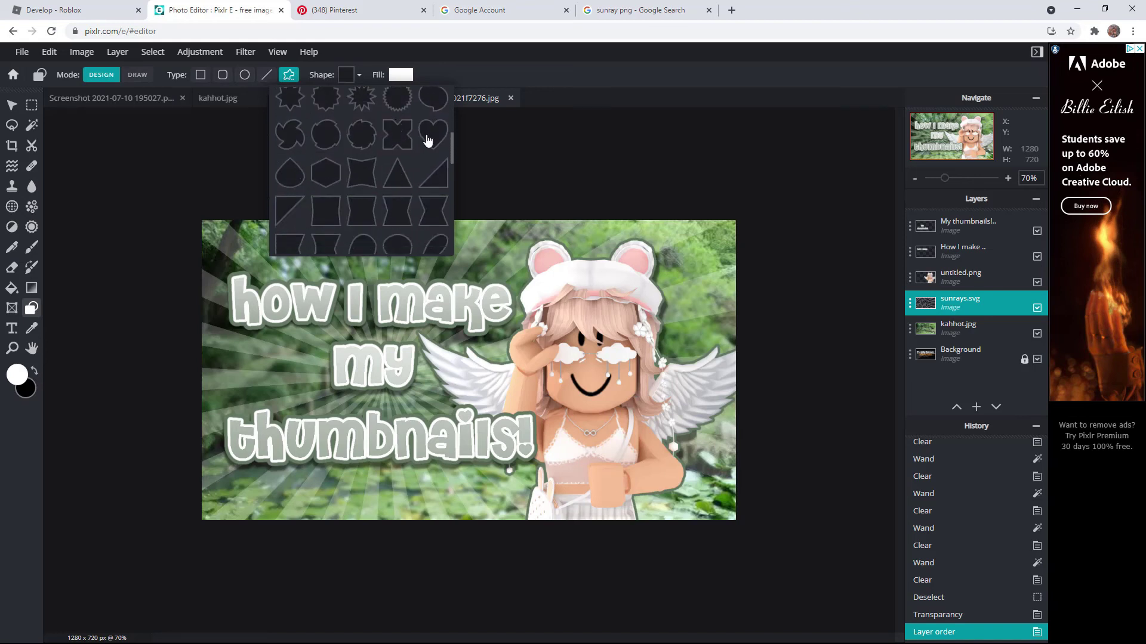
left_click(563, 267)
left_click(973, 226)
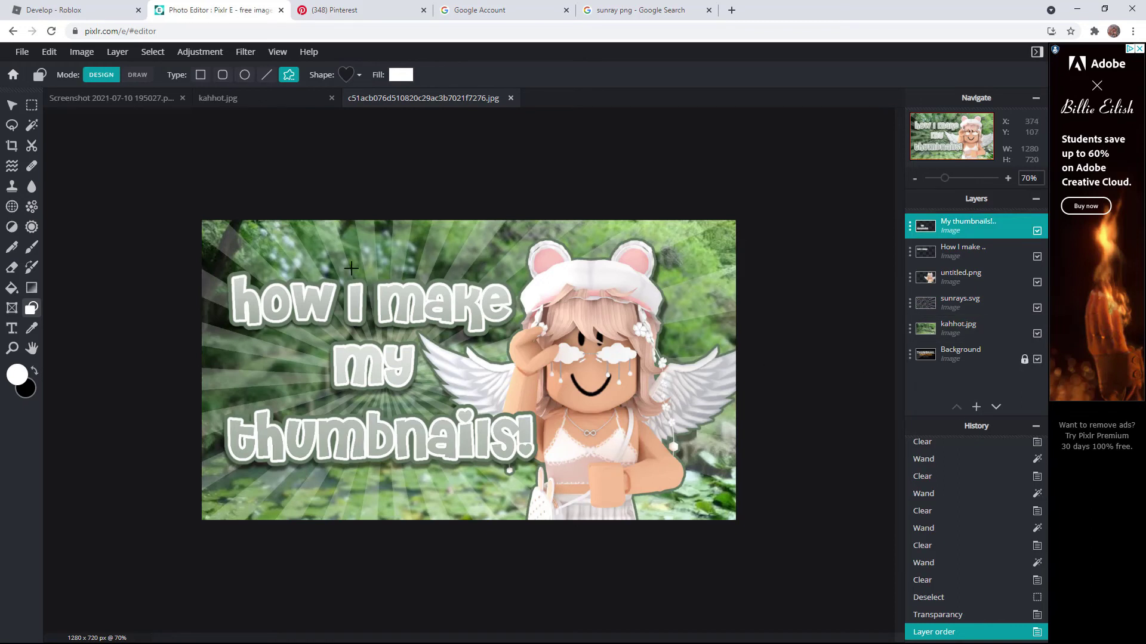
left_click_drag(233, 269, 275, 298)
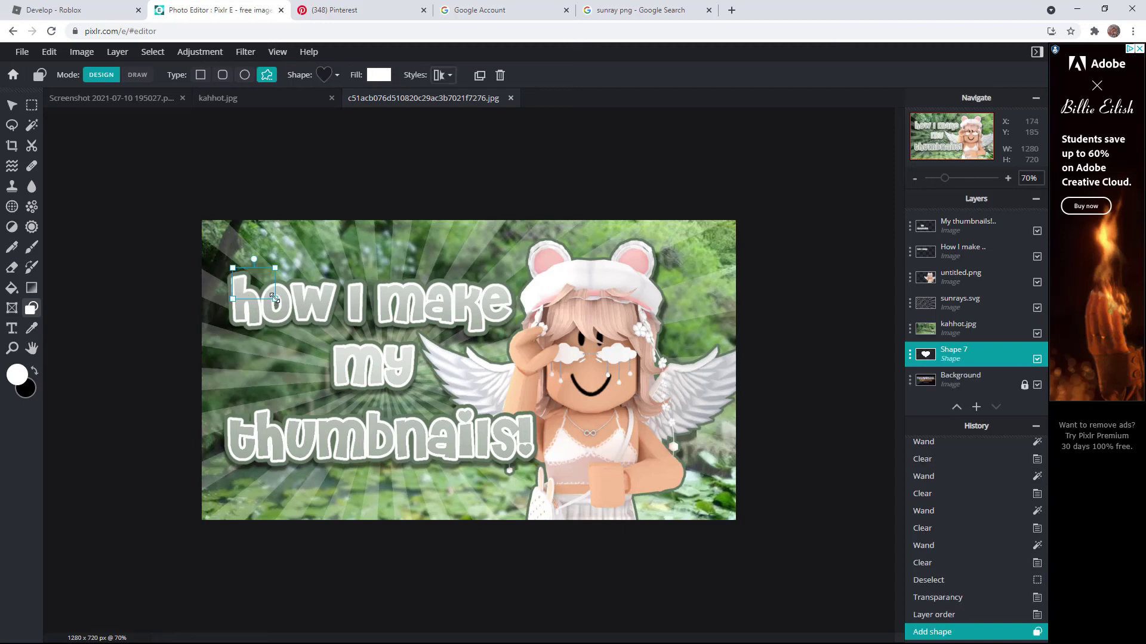
Step: Move the heart's layer to the top of the layer stack, then shift and tilt the heart beside the title's first letter
left_click_drag(966, 350, 971, 227)
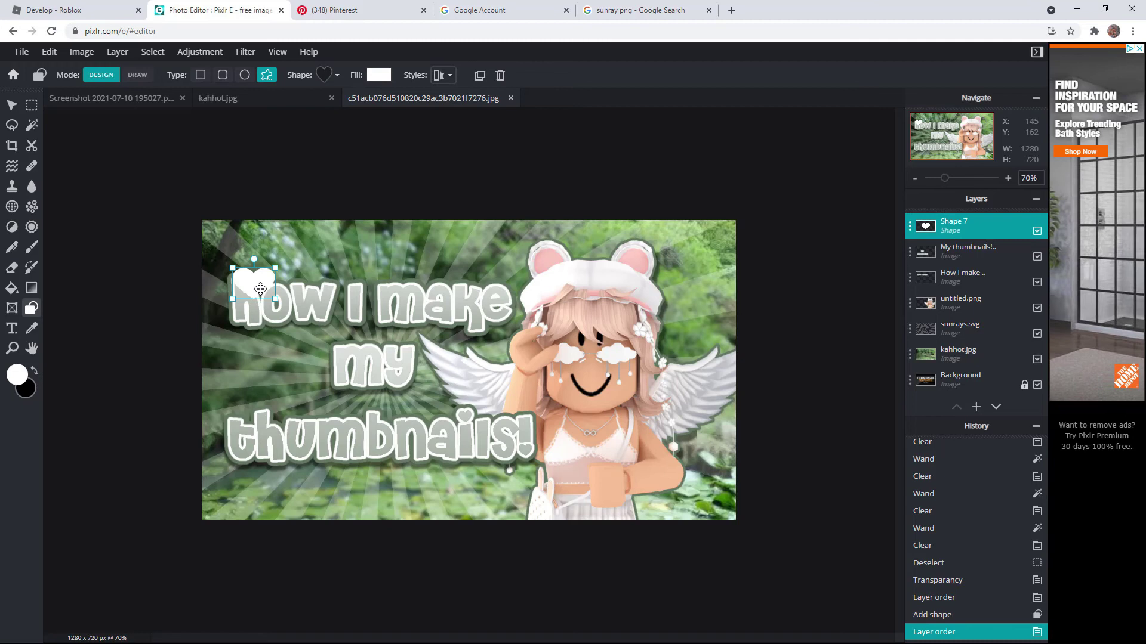
mouse_move(256, 285)
left_mouse_down()
mouse_move(430, 327)
mouse_move(259, 290)
mouse_move(226, 263)
mouse_move(243, 282)
left_mouse_up()
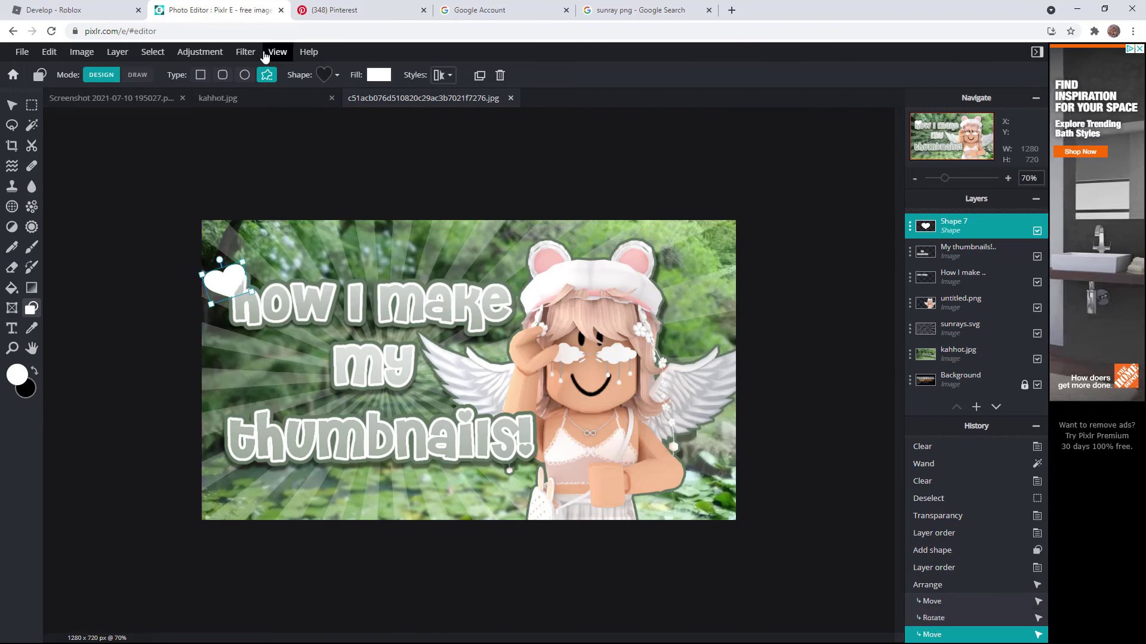
Step: Rasterize the heart's layer and apply a grey-green #647A63 outline of size 10 at 100% opacity
left_click(245, 53)
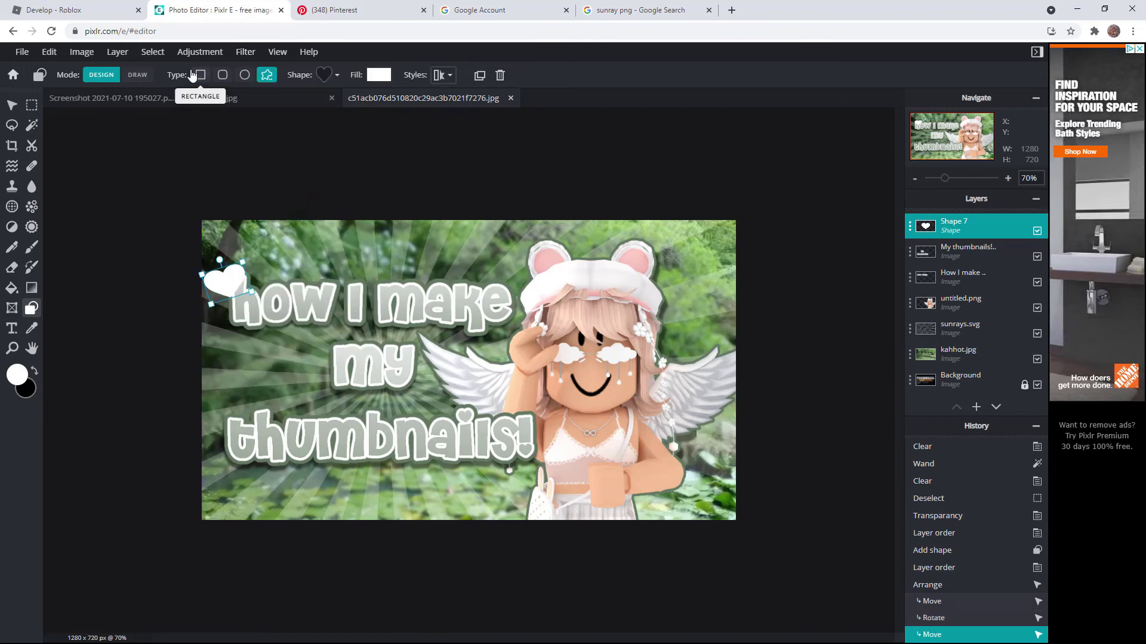
mouse_move(113, 53)
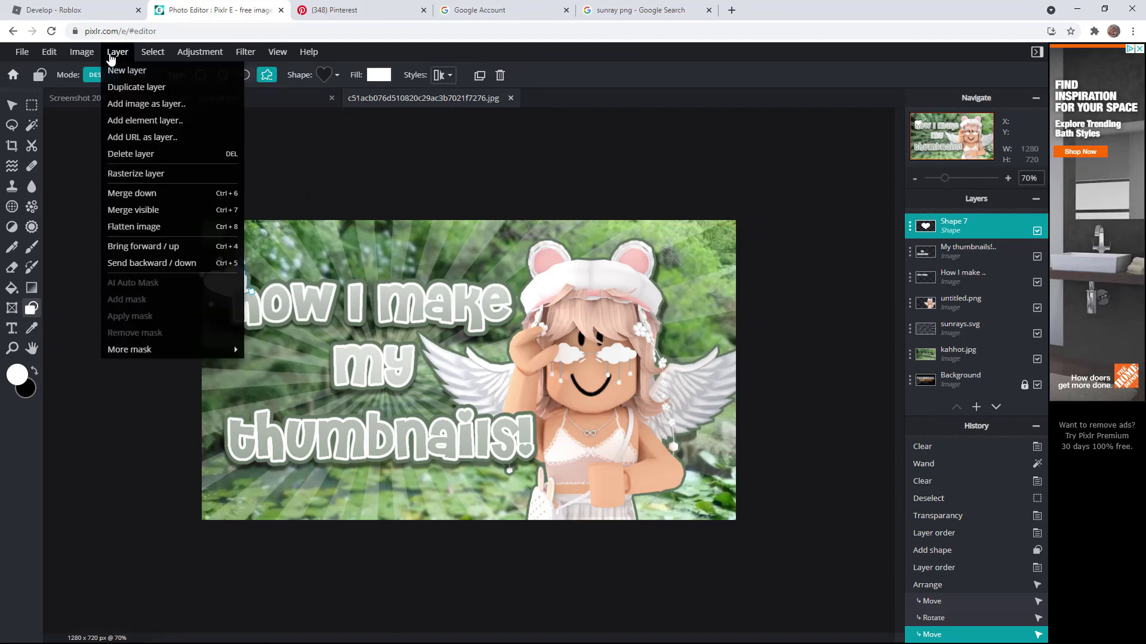
left_click(133, 172)
mouse_move(246, 54)
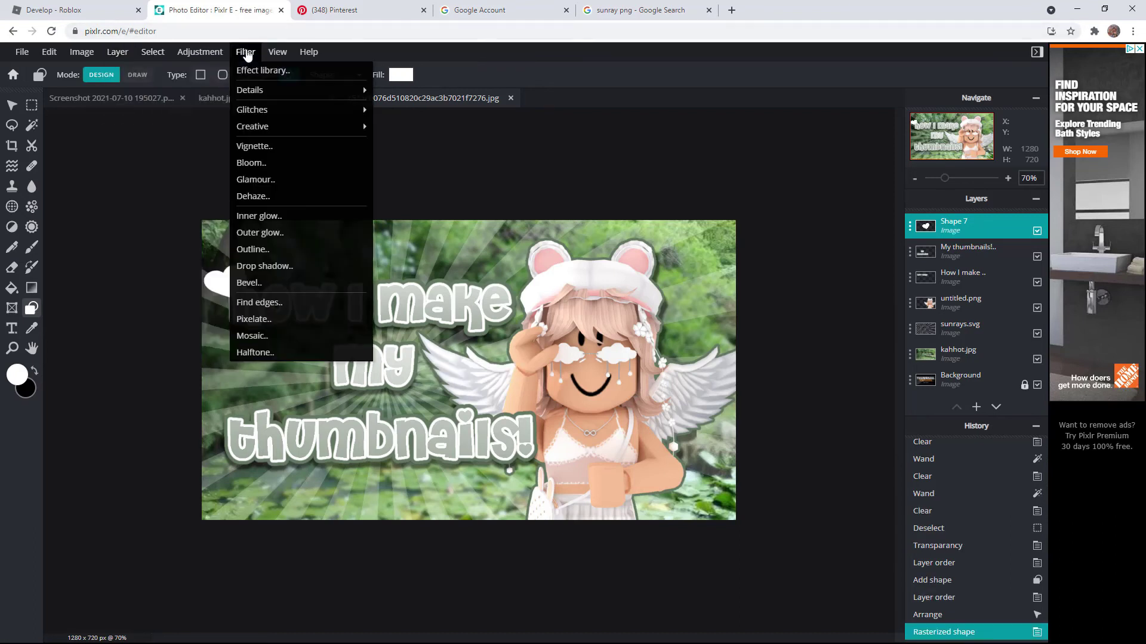
left_click(285, 249)
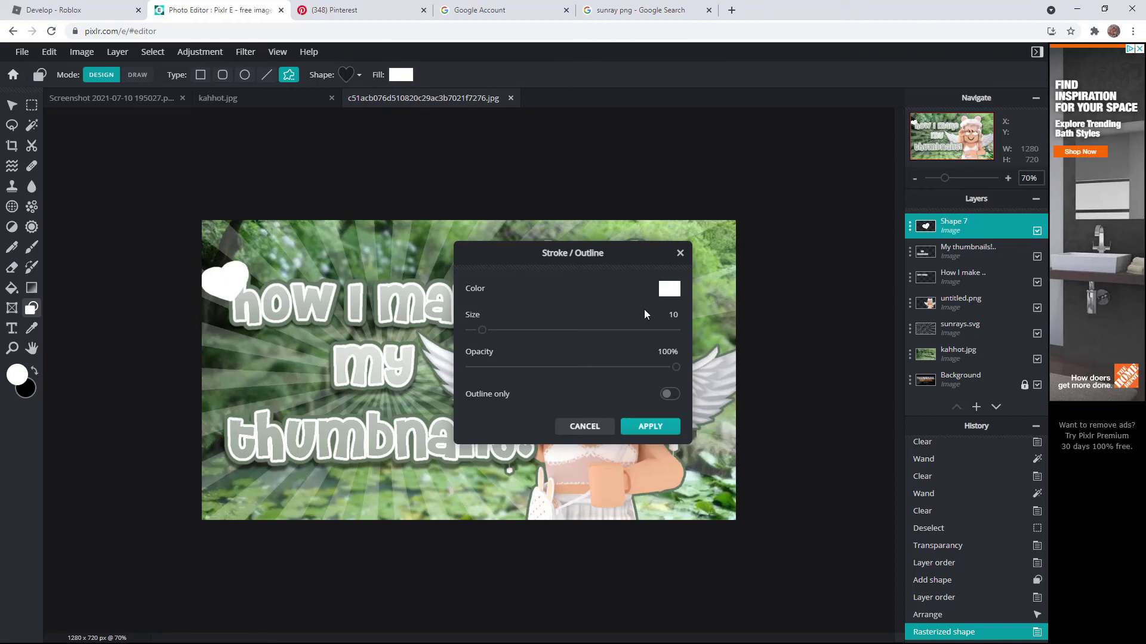
left_click(669, 290)
left_click(482, 440)
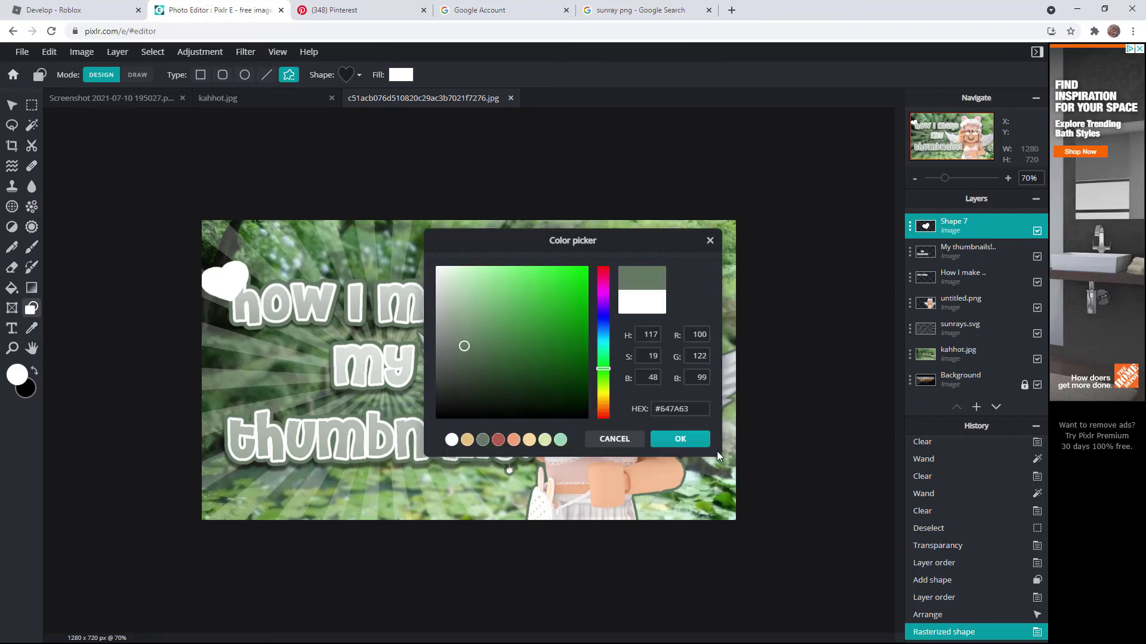
left_click(681, 439)
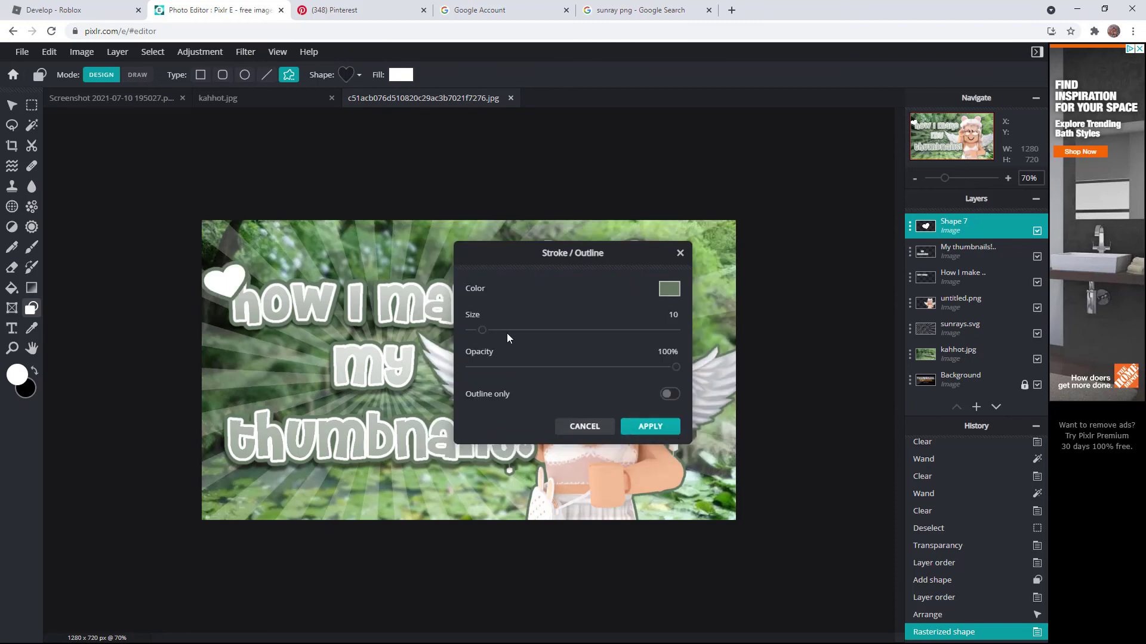
left_click(650, 427)
Step: Draw a second white heart beside the exclamation mark of "thumbnails!" and move its layer to the top of the layer stack
left_click(32, 105)
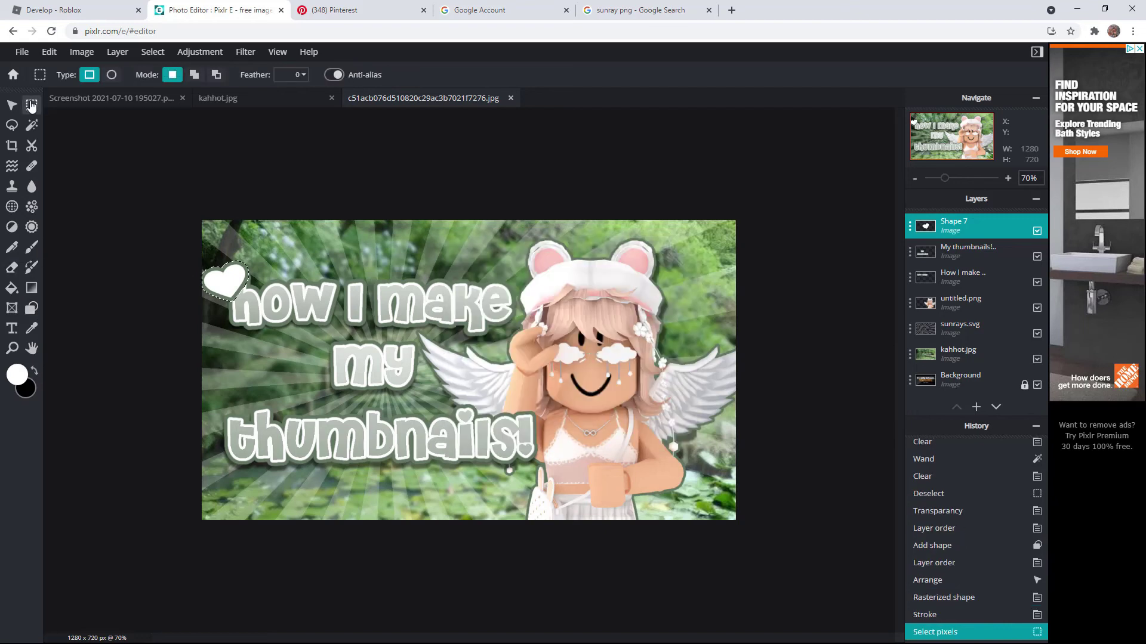
left_click(32, 308)
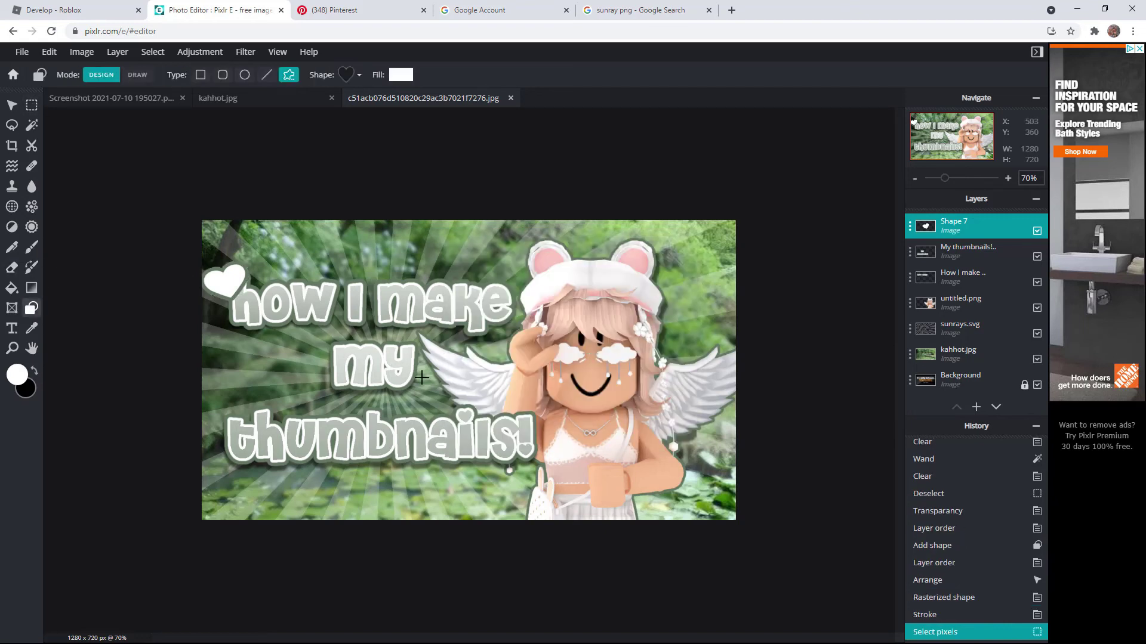
left_click(539, 415)
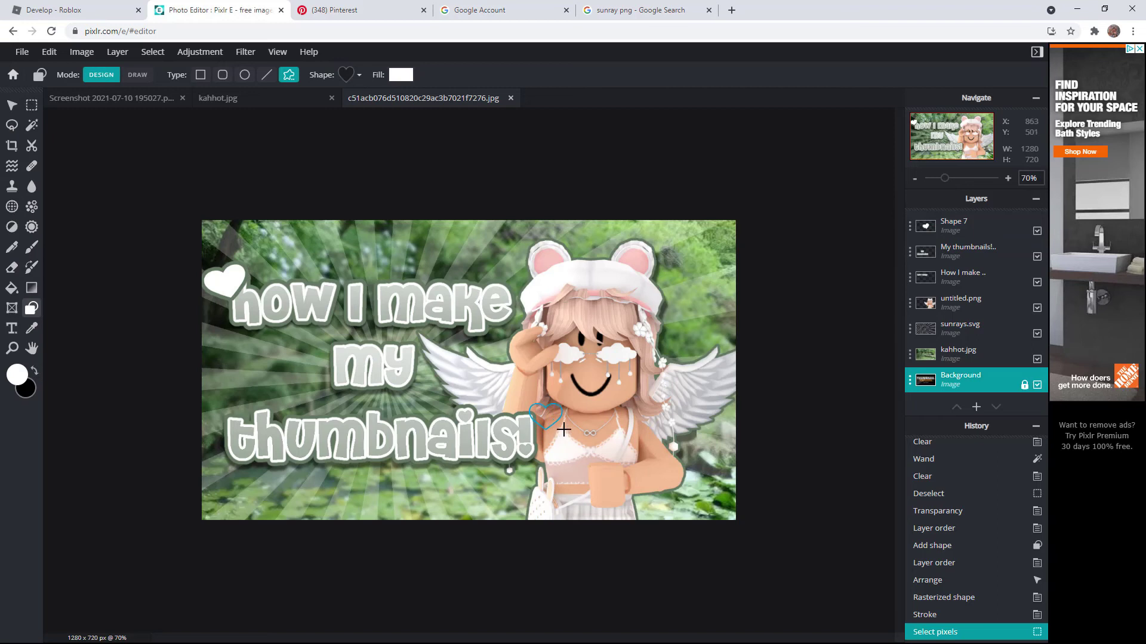
left_click_drag(563, 434, 564, 434)
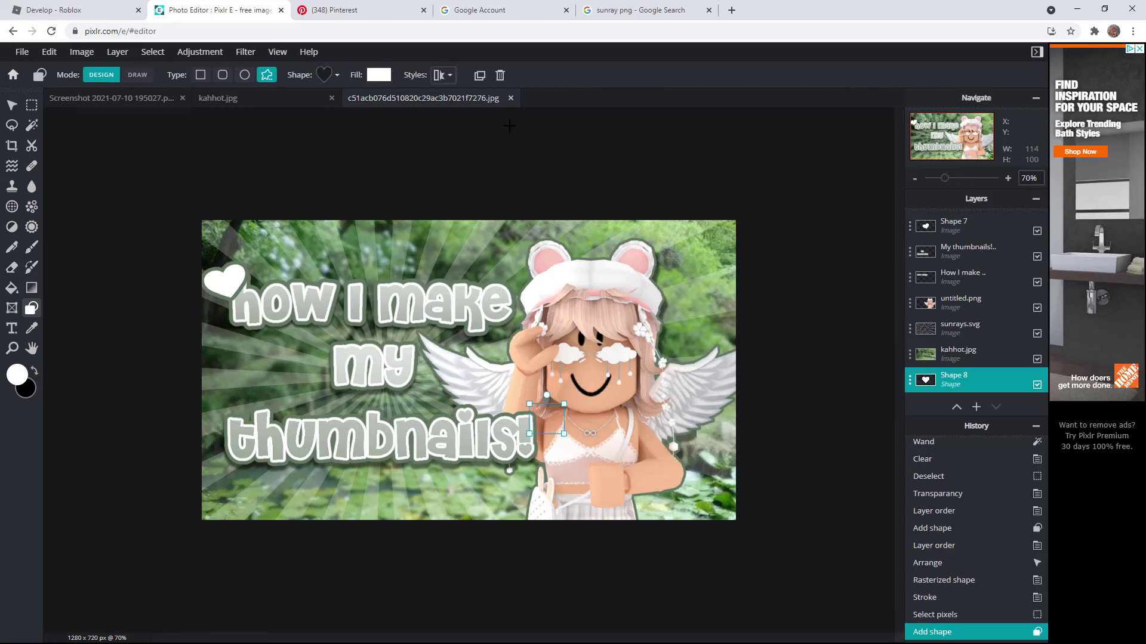
left_click_drag(955, 379, 968, 223)
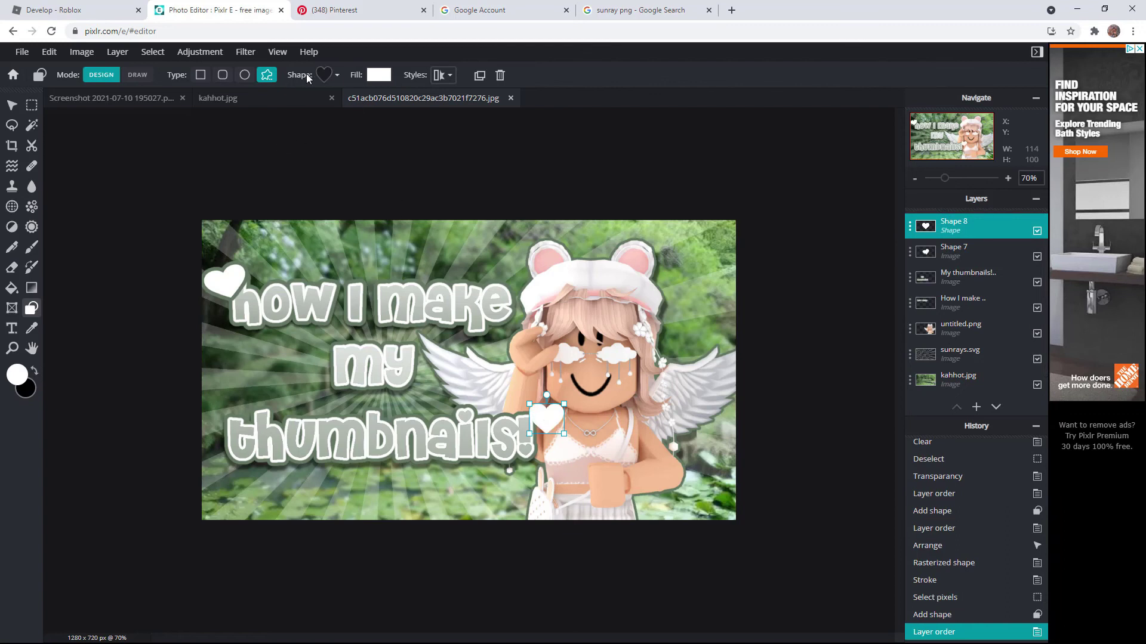
Step: Rasterize the second heart's layer and give it a grey-green #647A63 outline of size 10
left_click(122, 52)
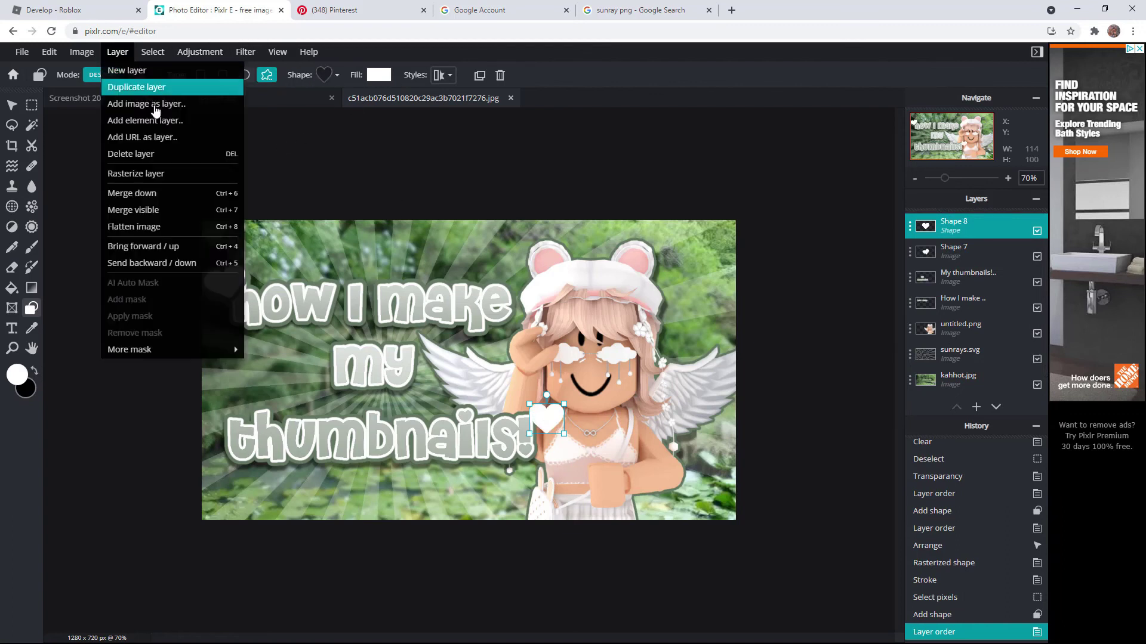
left_click(163, 173)
left_click(245, 52)
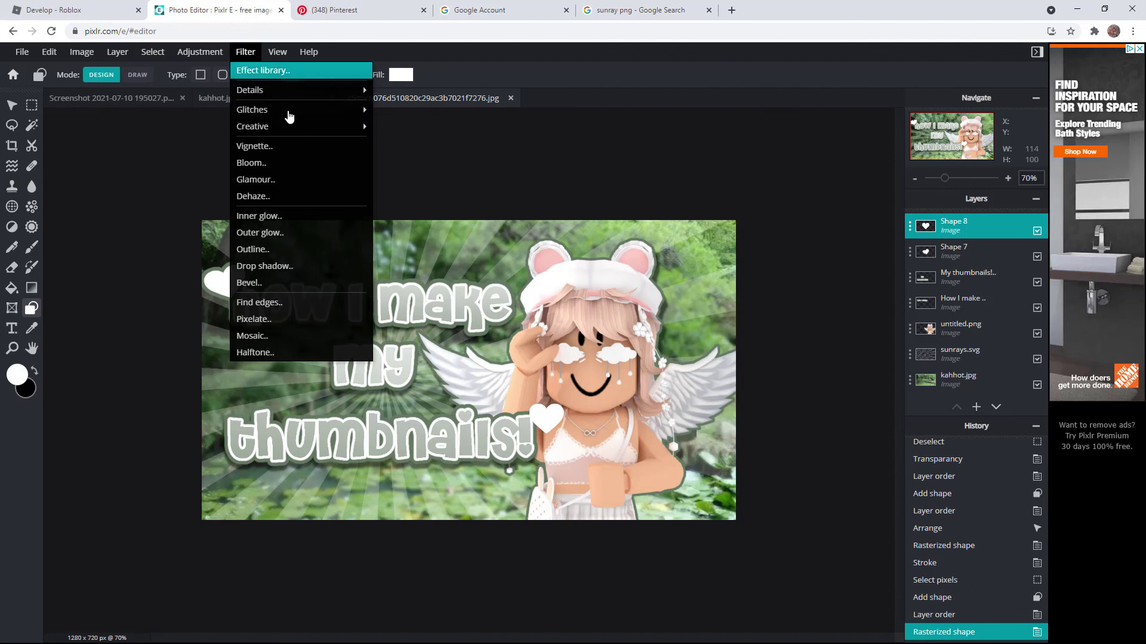
left_click(311, 250)
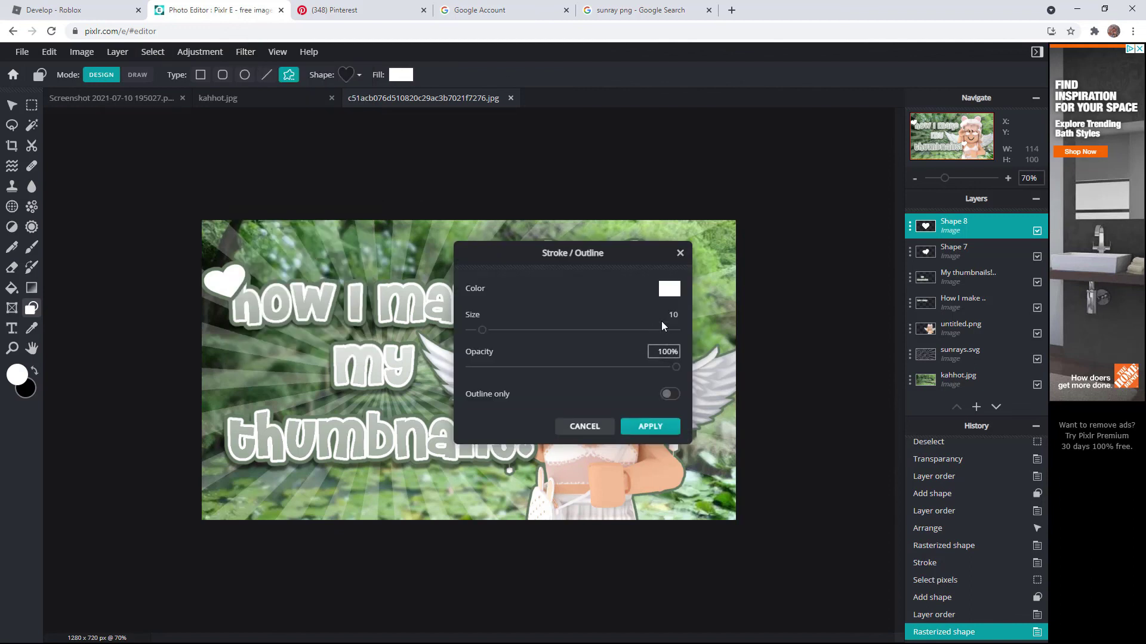
left_click(669, 288)
left_click(486, 439)
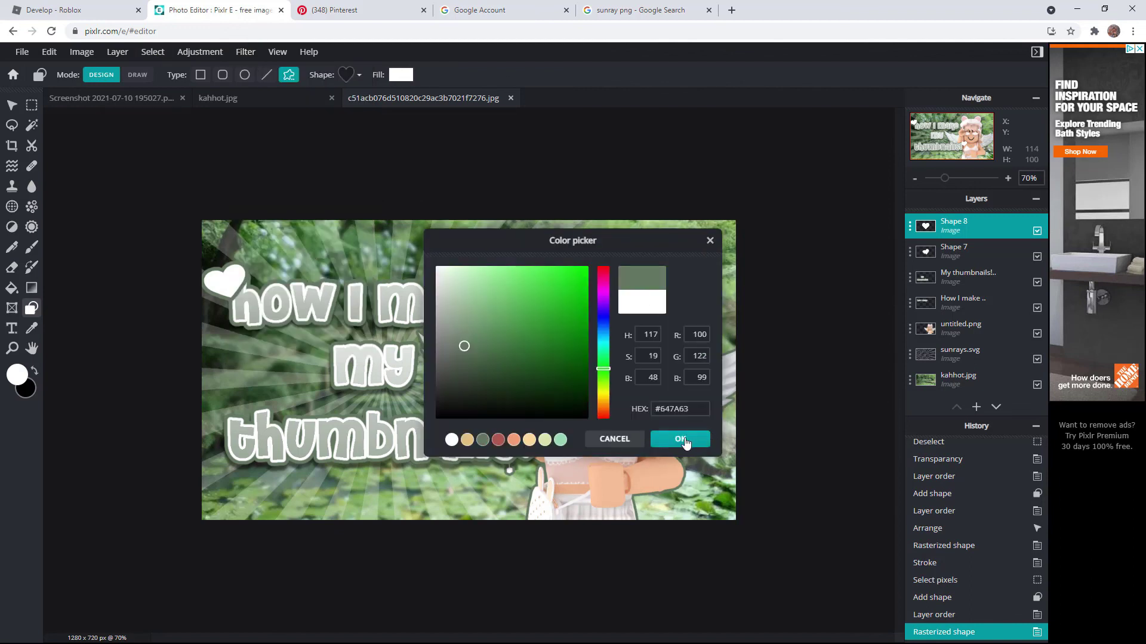
left_click(682, 439)
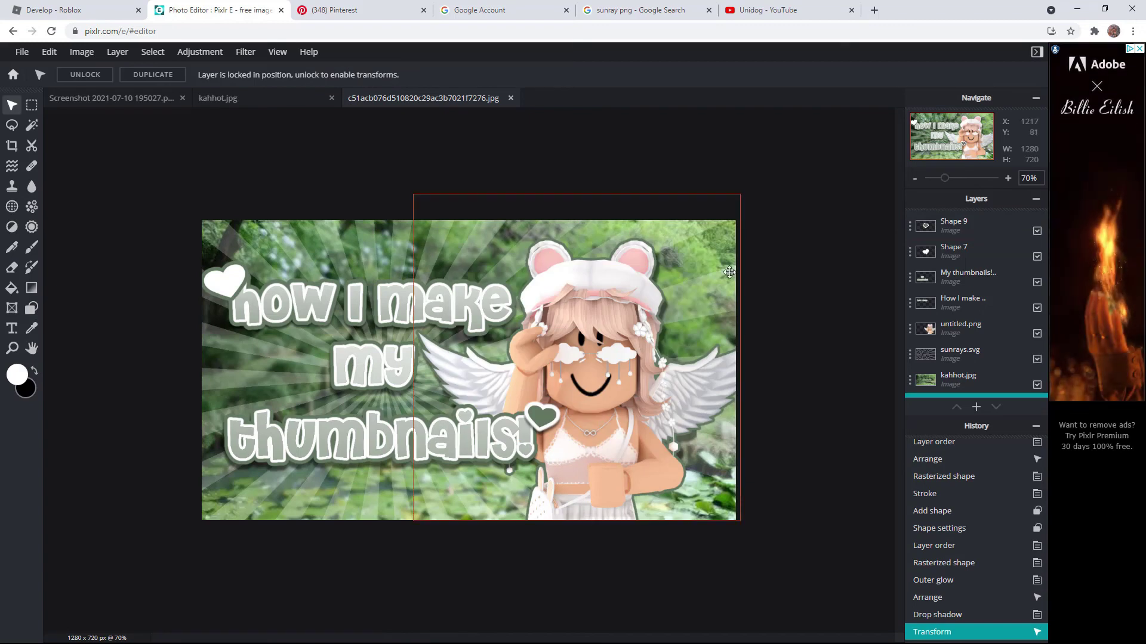
Step: Examine the whole thumbnail at different zoom levels, checking the title, hearts, character and sunrays
scroll(839, 266, "down", 2)
scroll(835, 253, "up", 3)
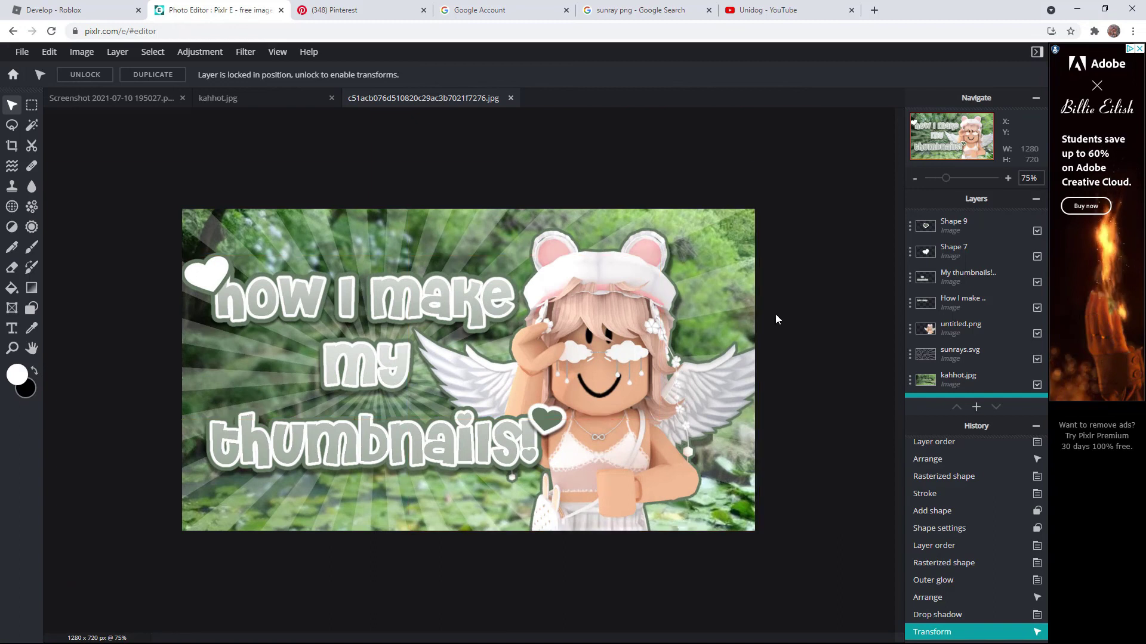
scroll(825, 179, "down", 1)
scroll(808, 182, "up", 2)
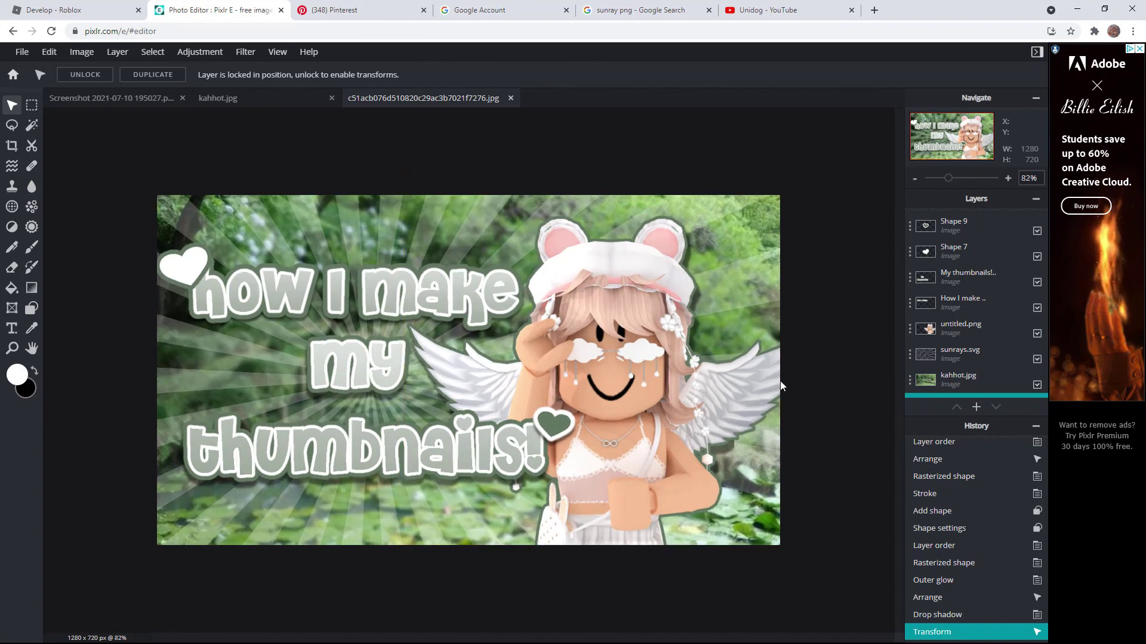
scroll(806, 291, "down", 2)
scroll(785, 300, "up", 4)
scroll(785, 299, "down", 2)
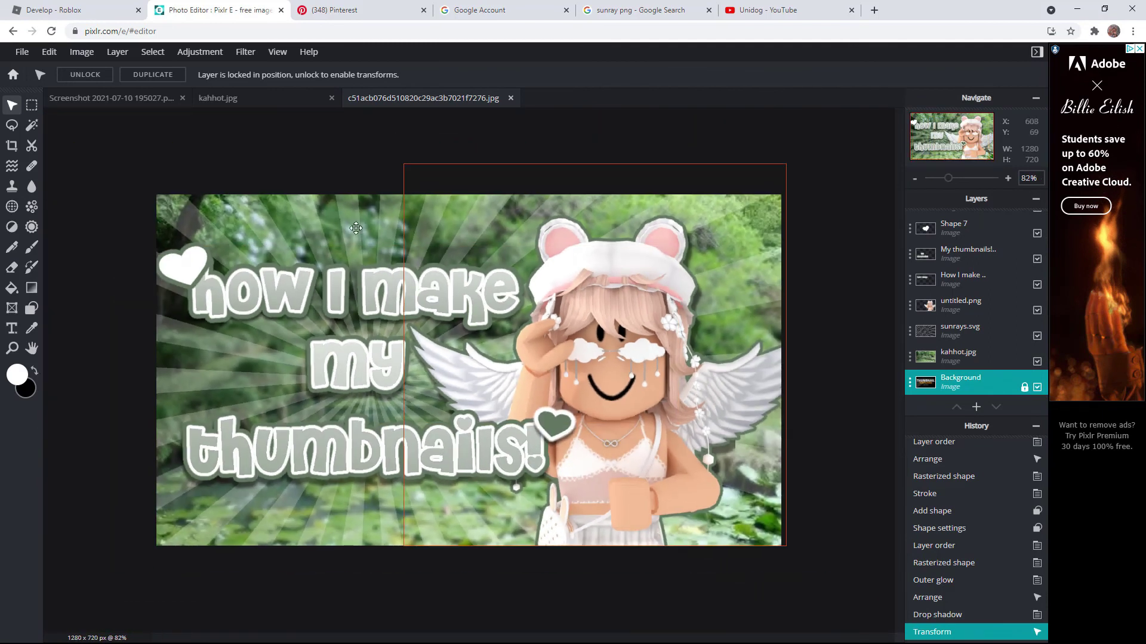
scroll(136, 201, "down", 4)
scroll(136, 201, "up", 3)
scroll(120, 206, "down", 3)
scroll(102, 210, "up", 3)
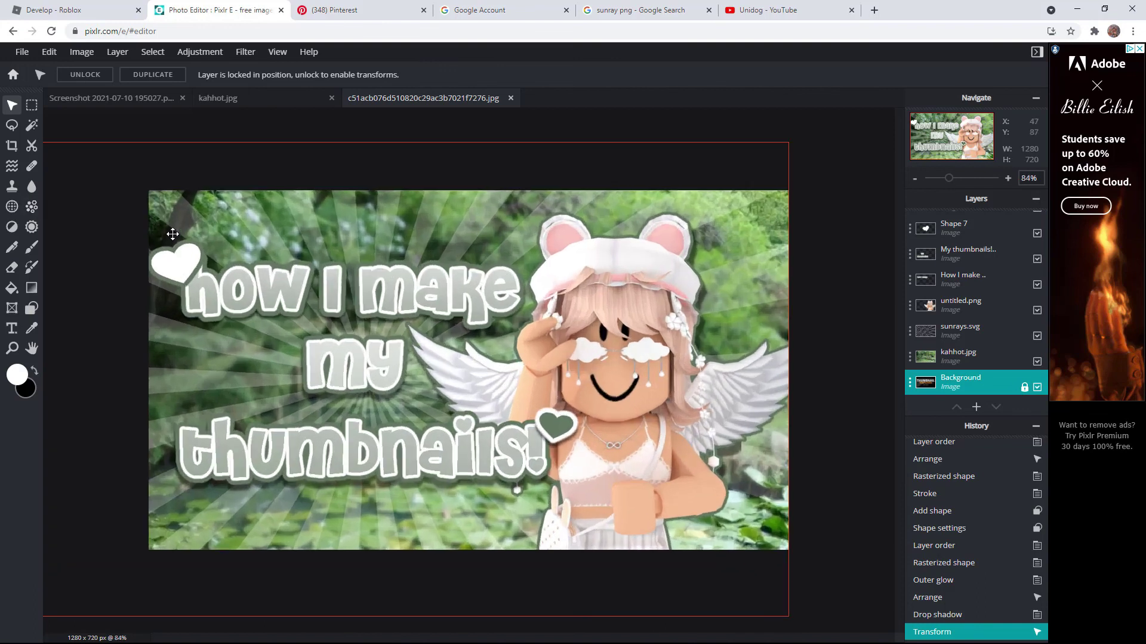
scroll(173, 234, "down", 2)
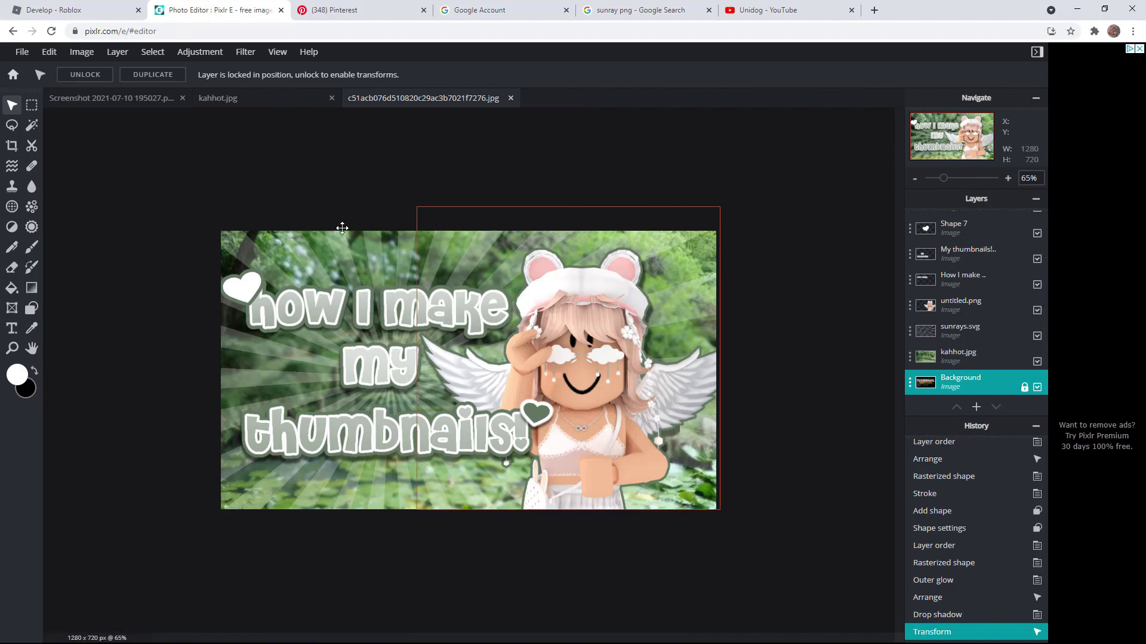
scroll(513, 329, "up", 1)
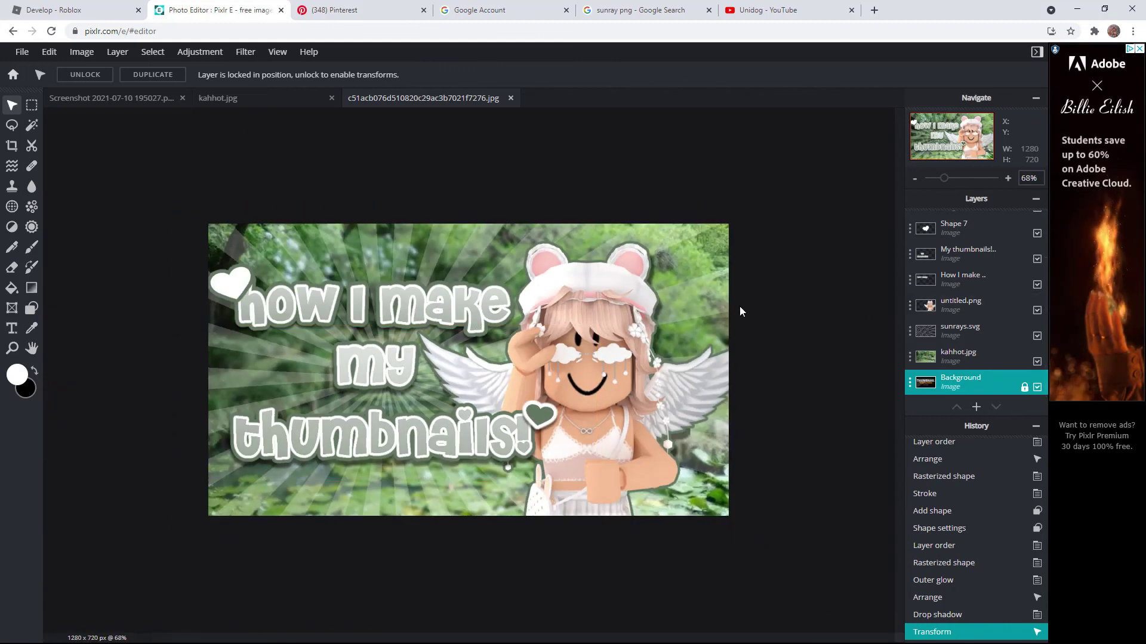
scroll(739, 306, "up", 2)
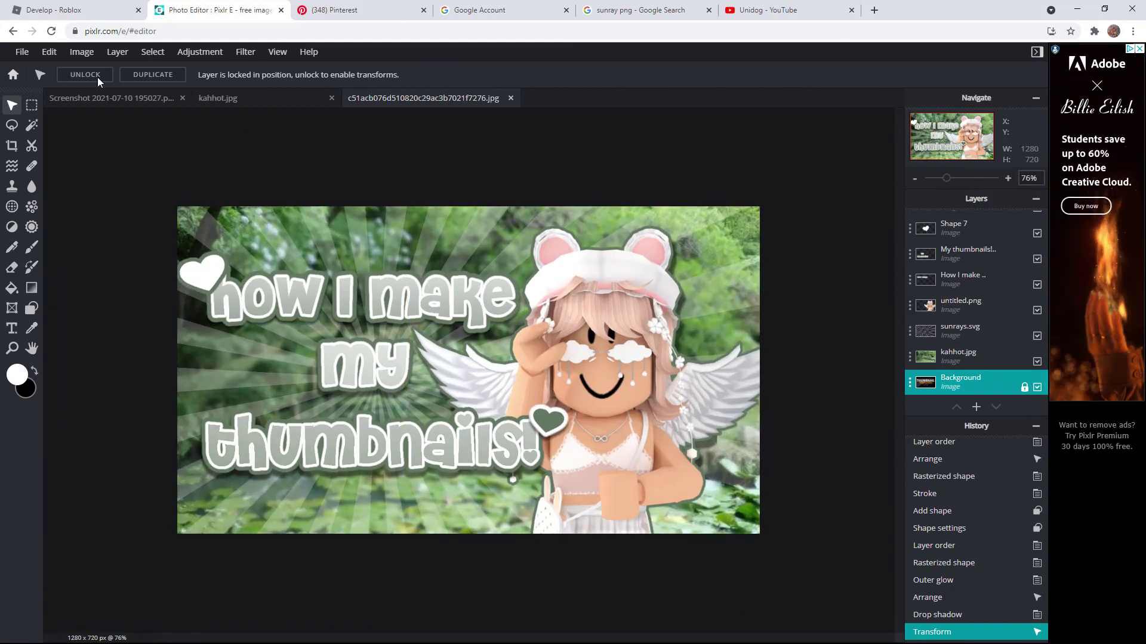
Step: Save the thumbnail as a PNG file at 1280 x 720 and download it
left_click(22, 52)
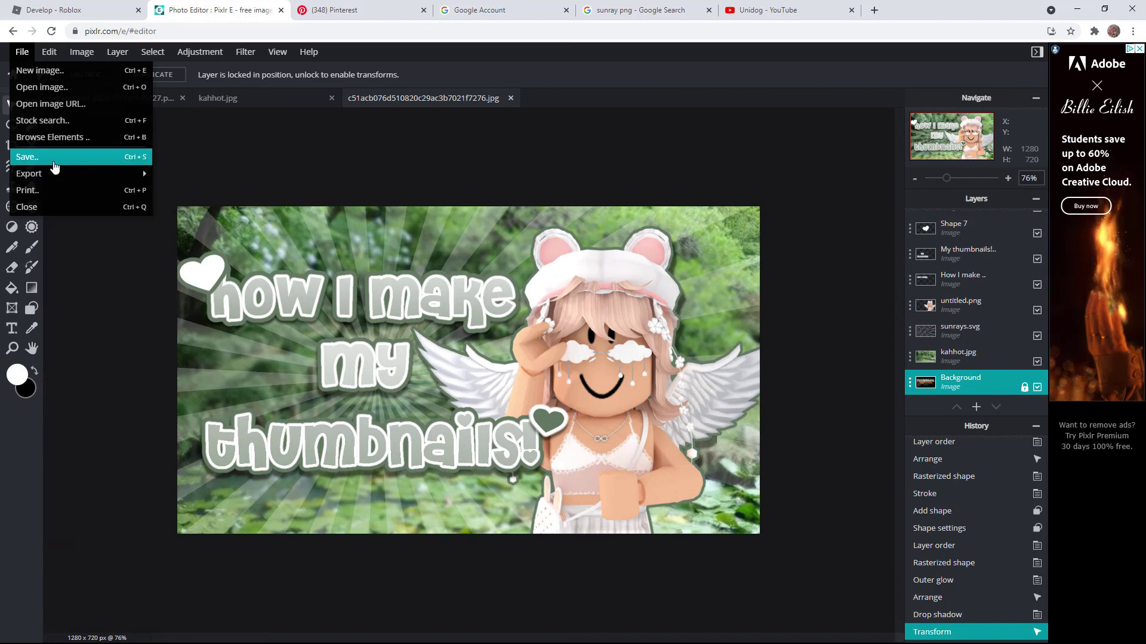
left_click(54, 166)
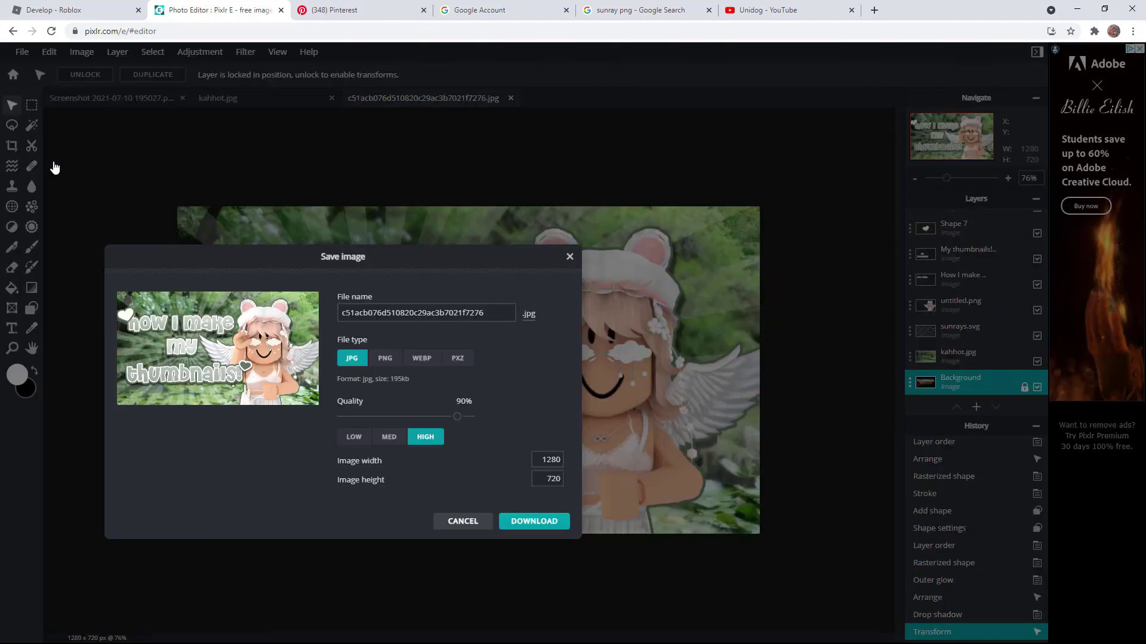
left_click(395, 363)
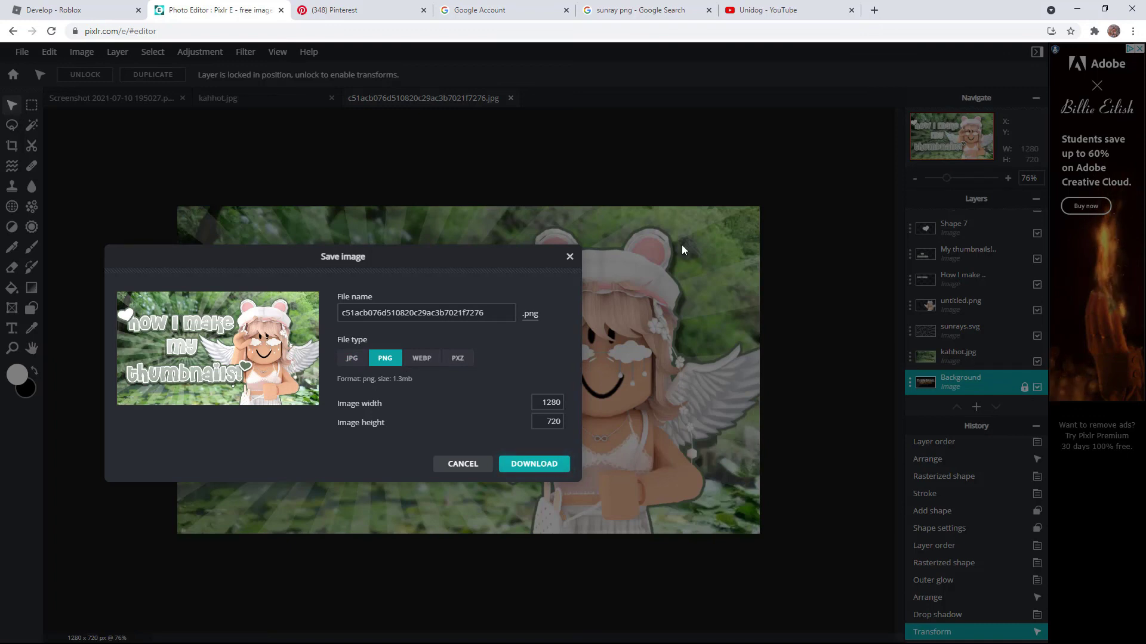
left_click(555, 465)
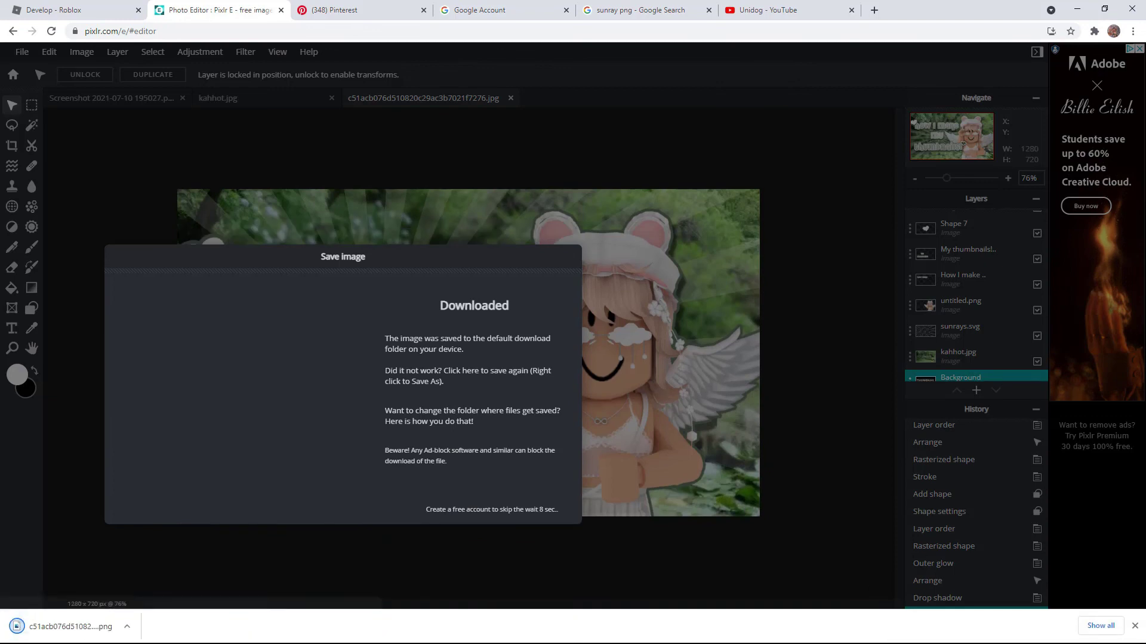